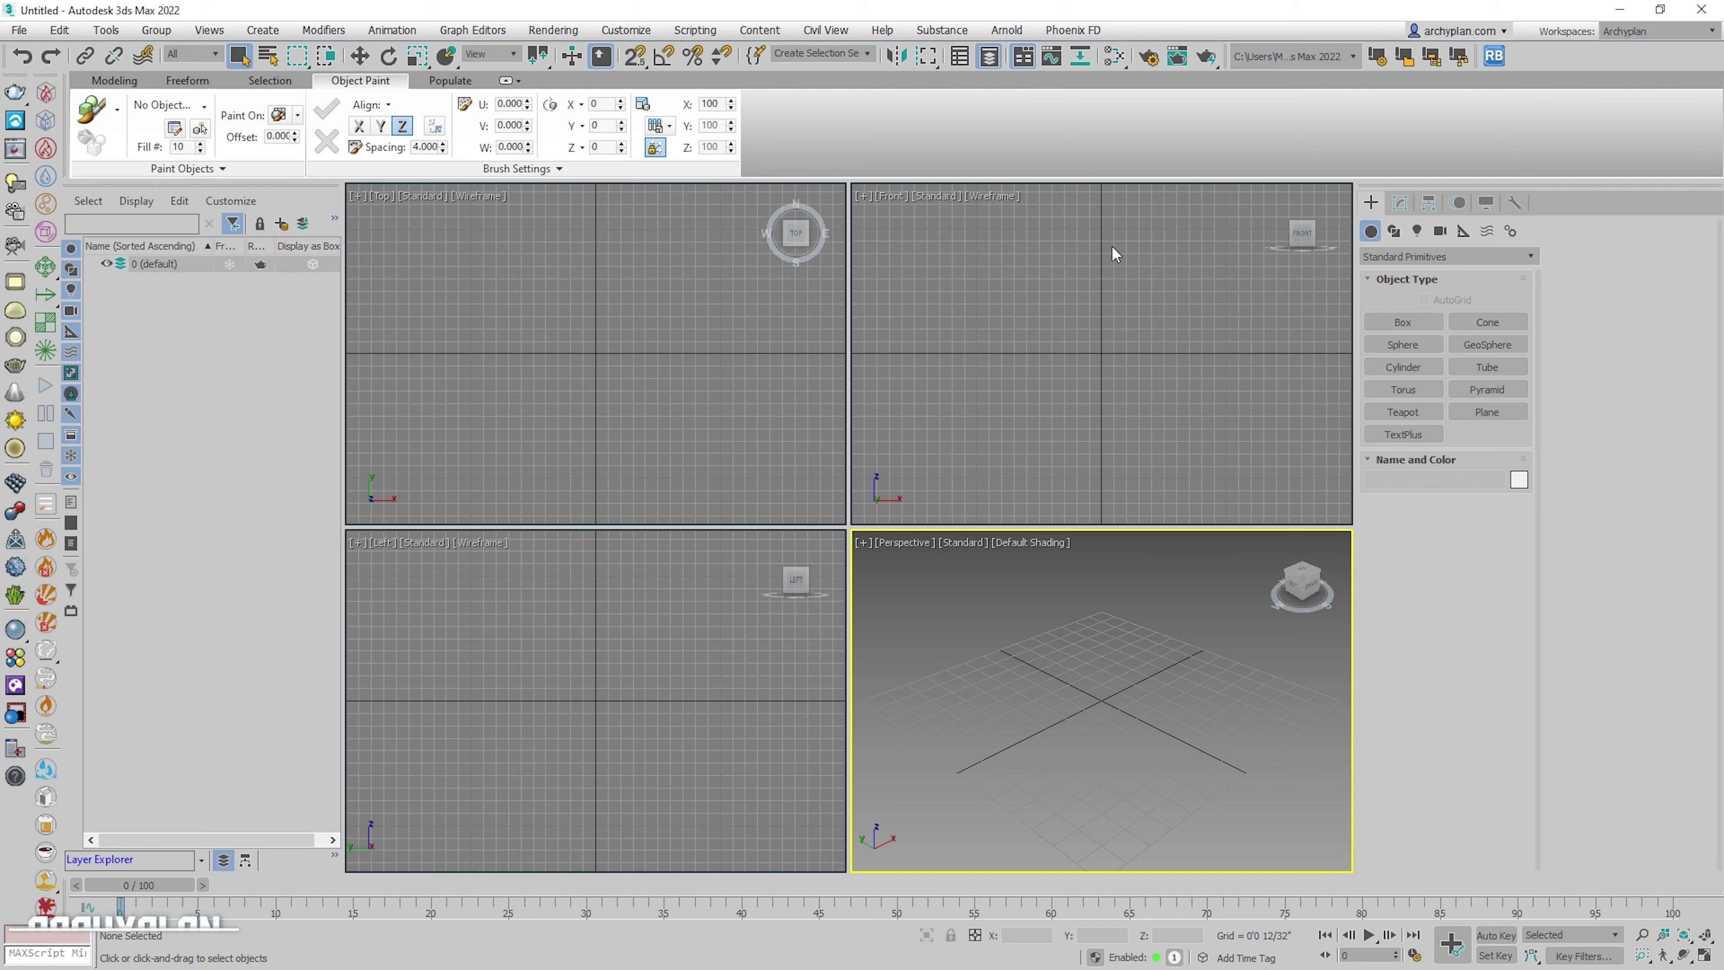
- Create a Tetra-family Hedra (Hedra001) from Extended Primitives at the grid centre, with Perspective maximized
click(1415, 259)
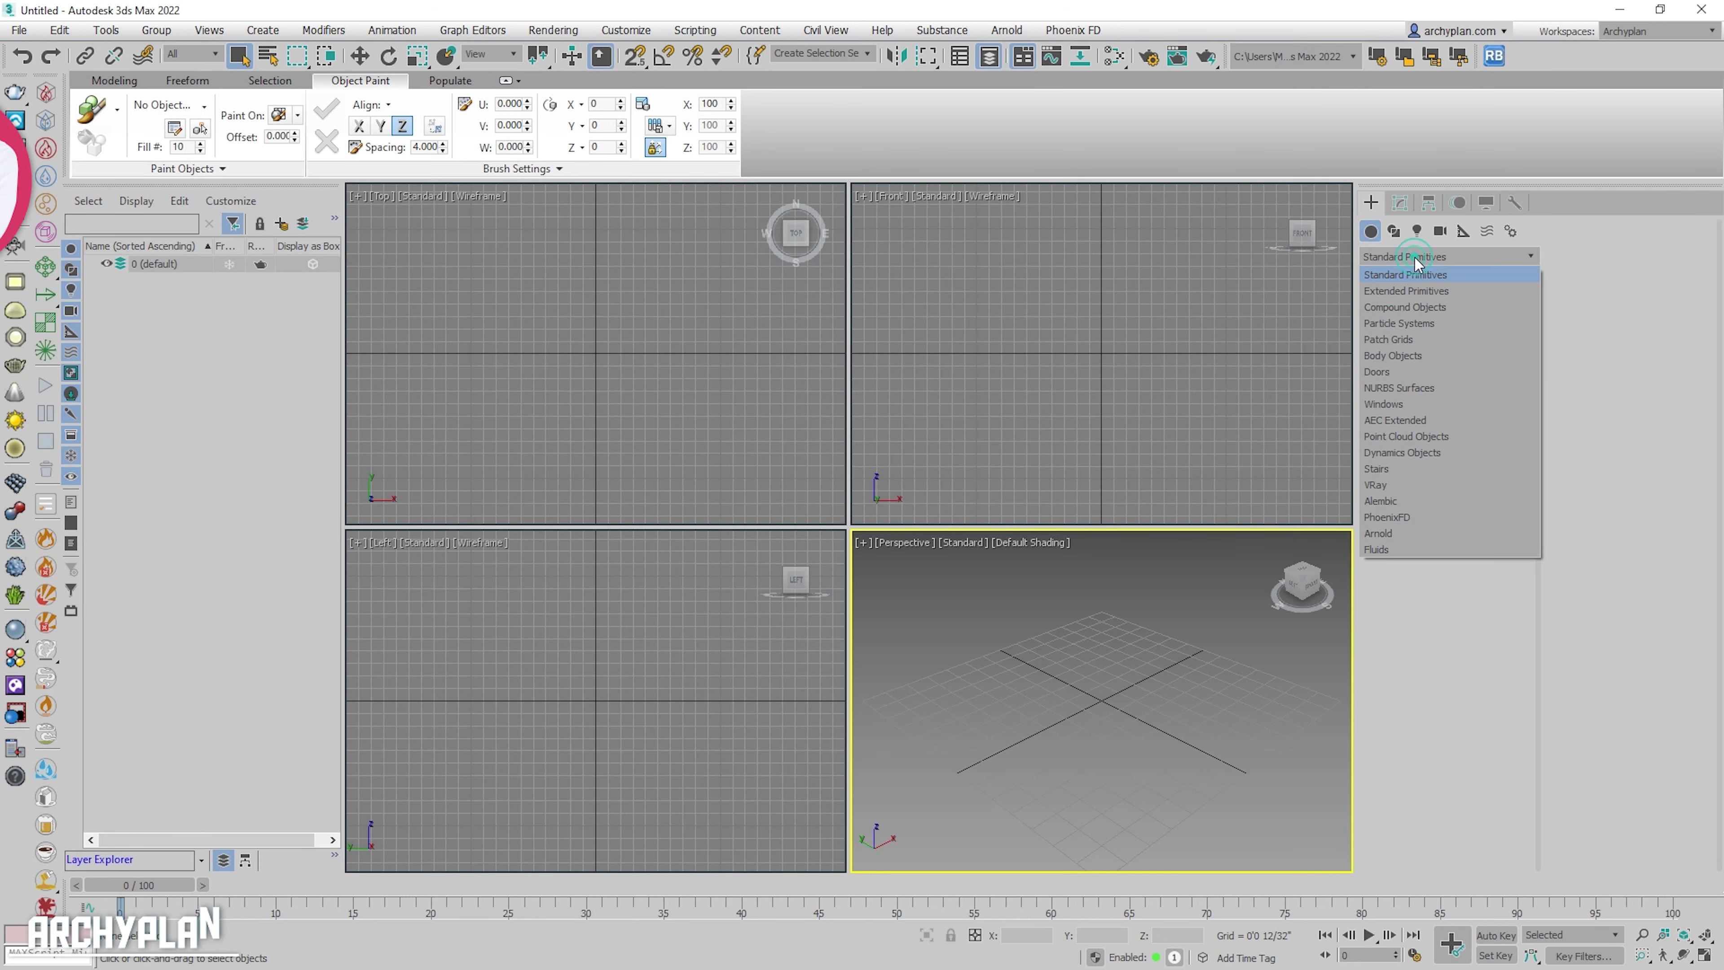
click(1403, 288)
click(1405, 321)
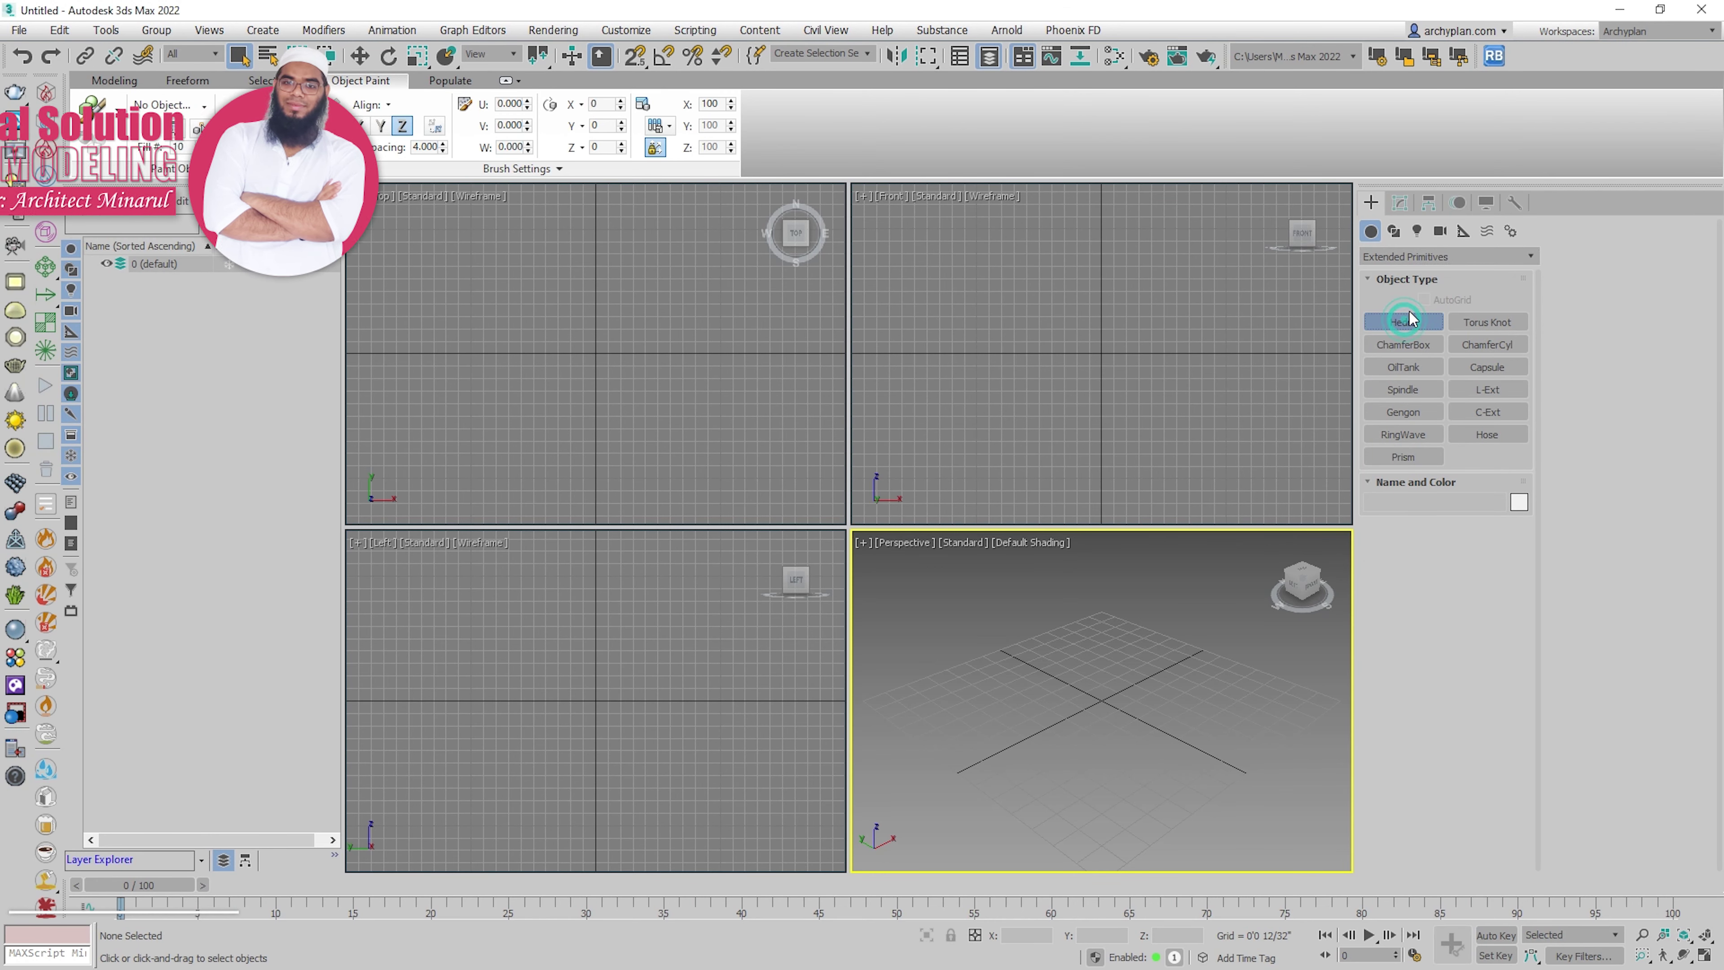
drag(1103, 698, 1113, 754)
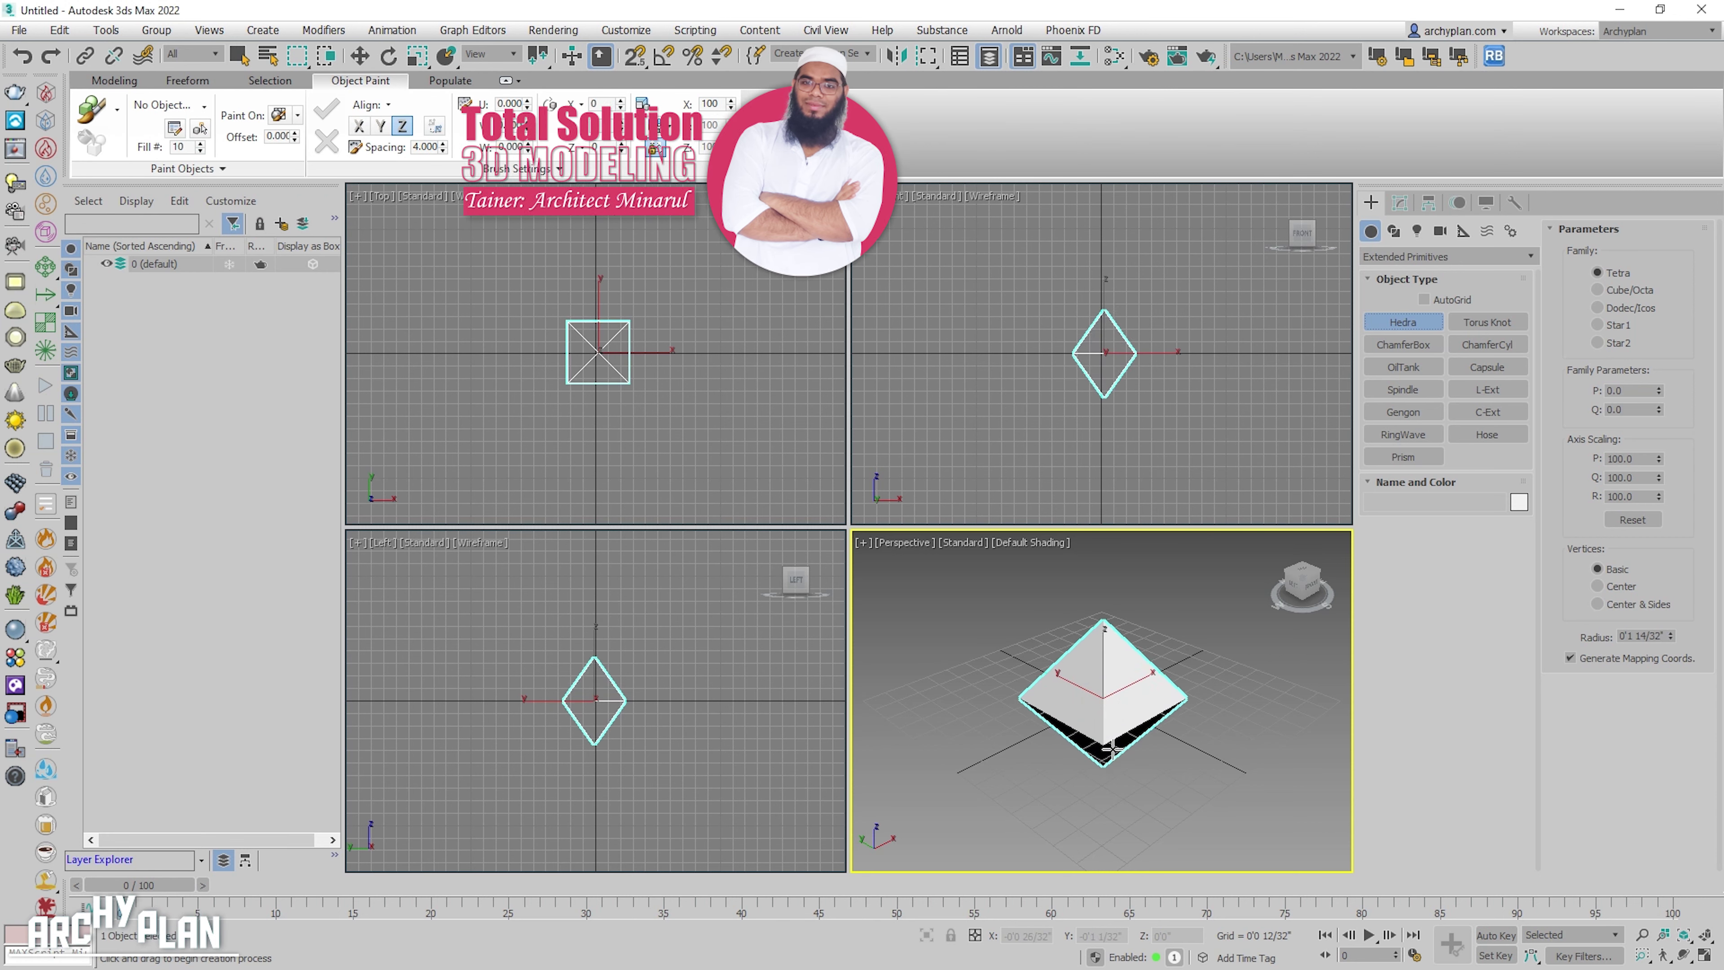
key(alt+w)
key(w)
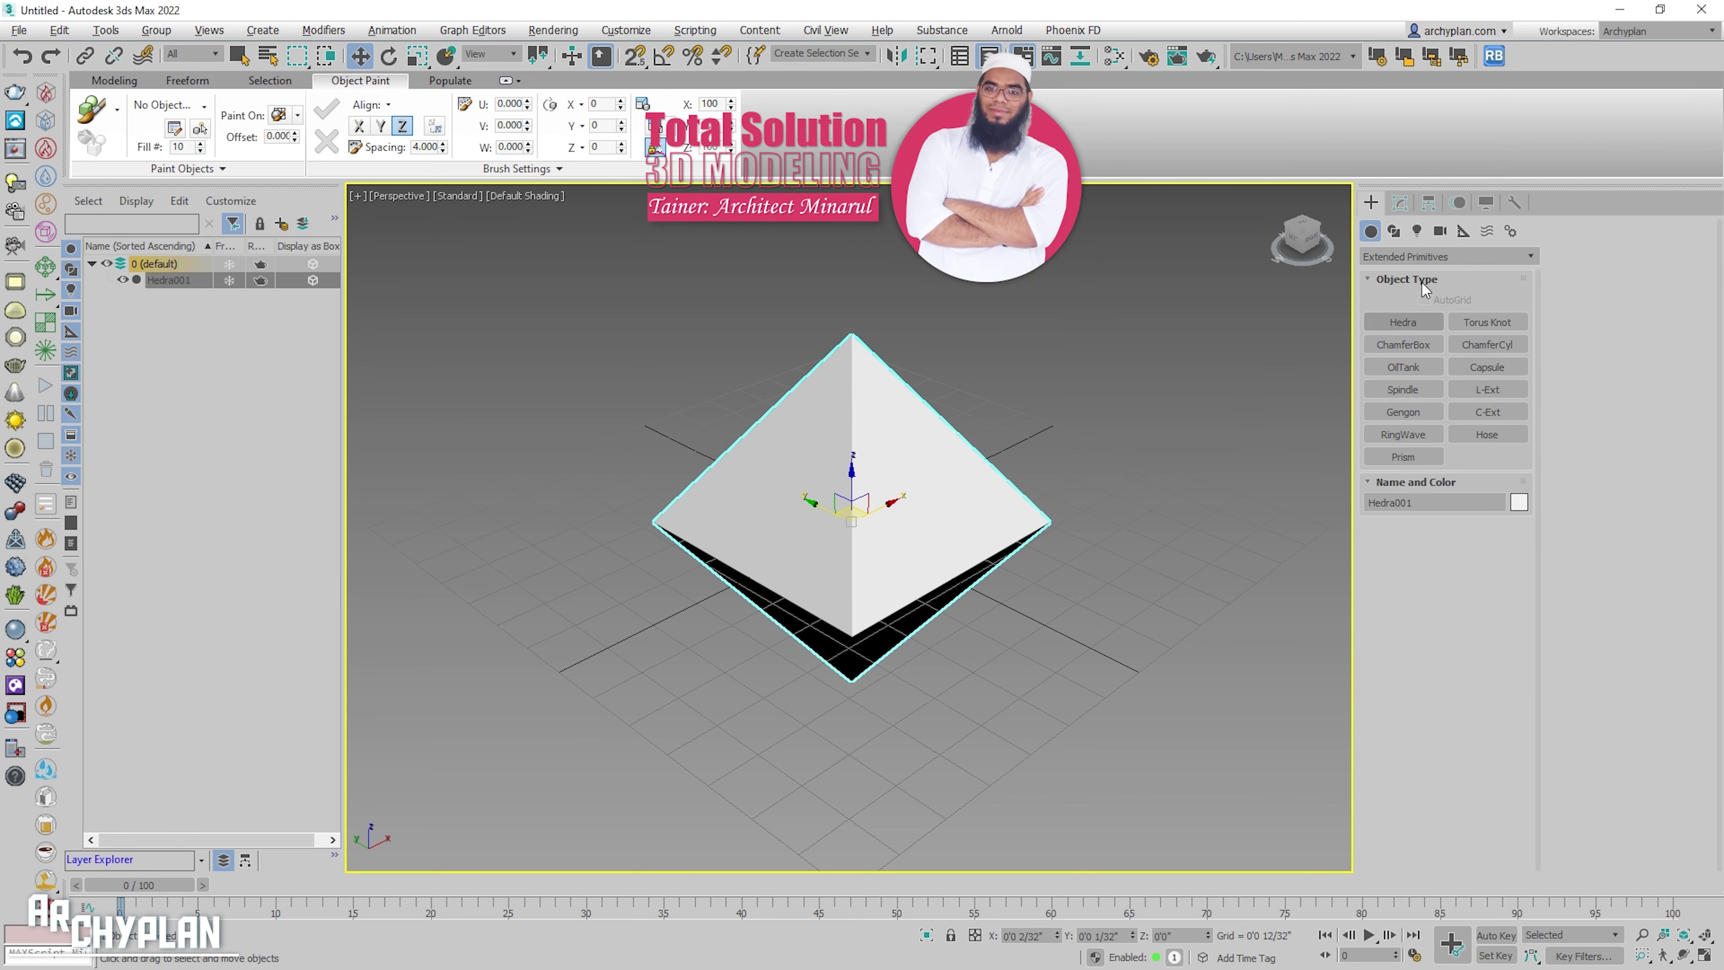
- Switch Hedra001 to the Dodec/Icos family, set P to 0.5 then 0.53, and add Edit Poly
click(1399, 206)
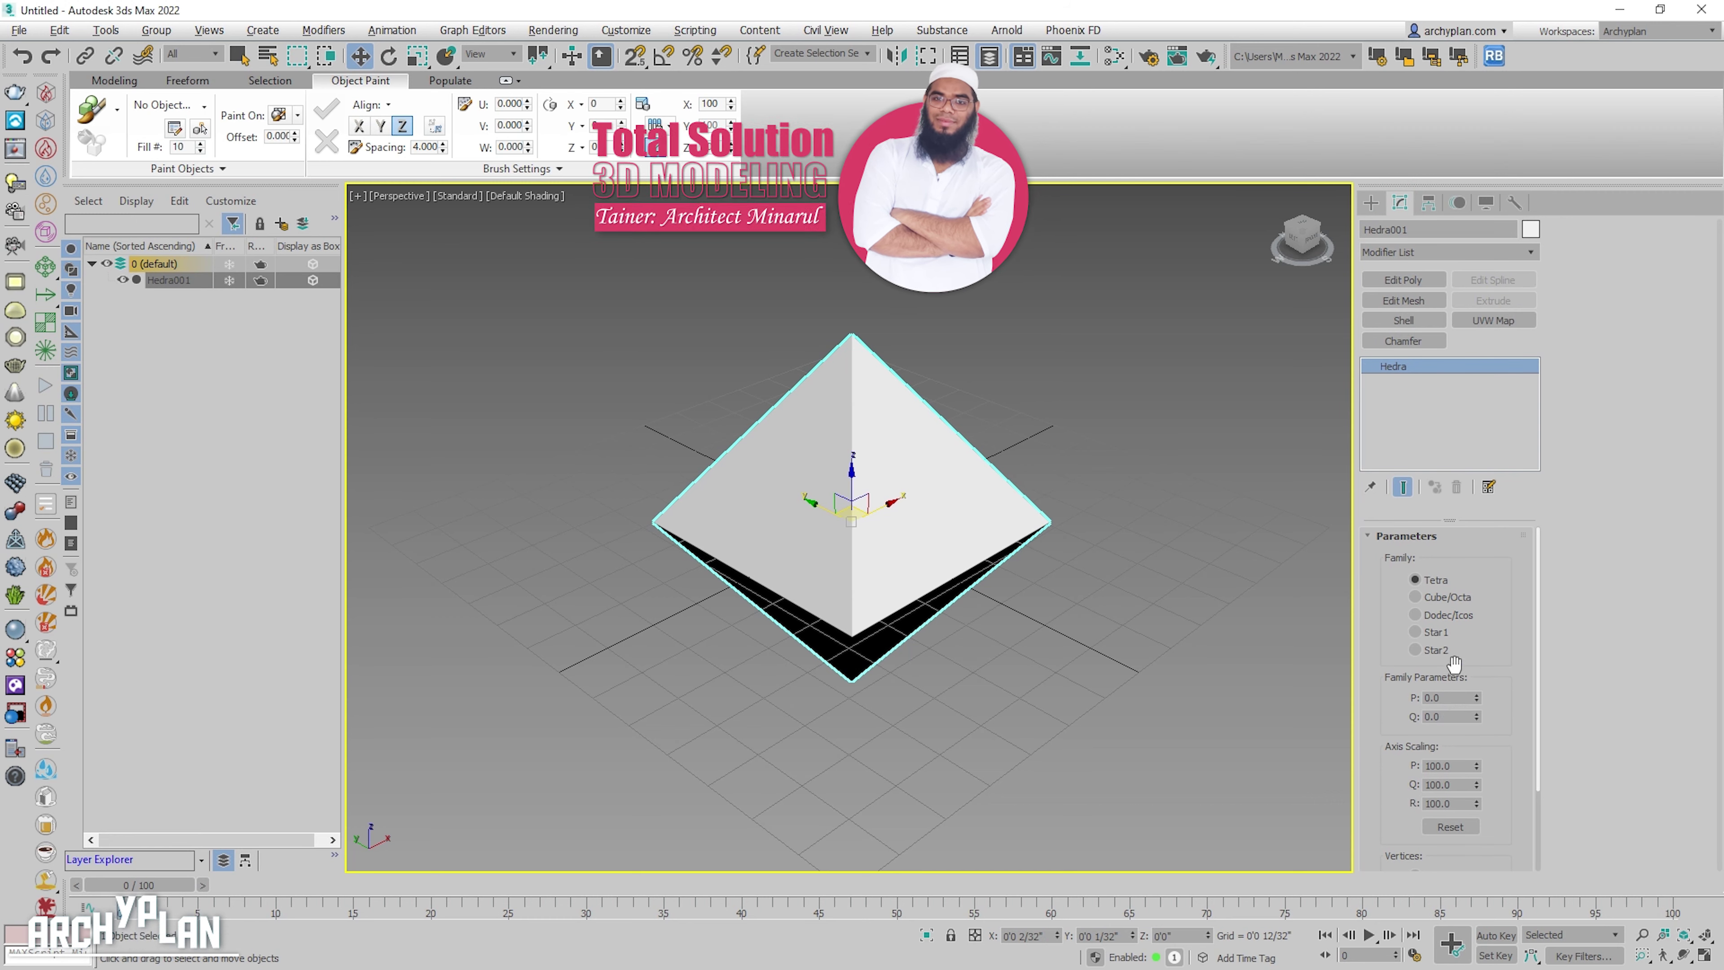
click(1416, 615)
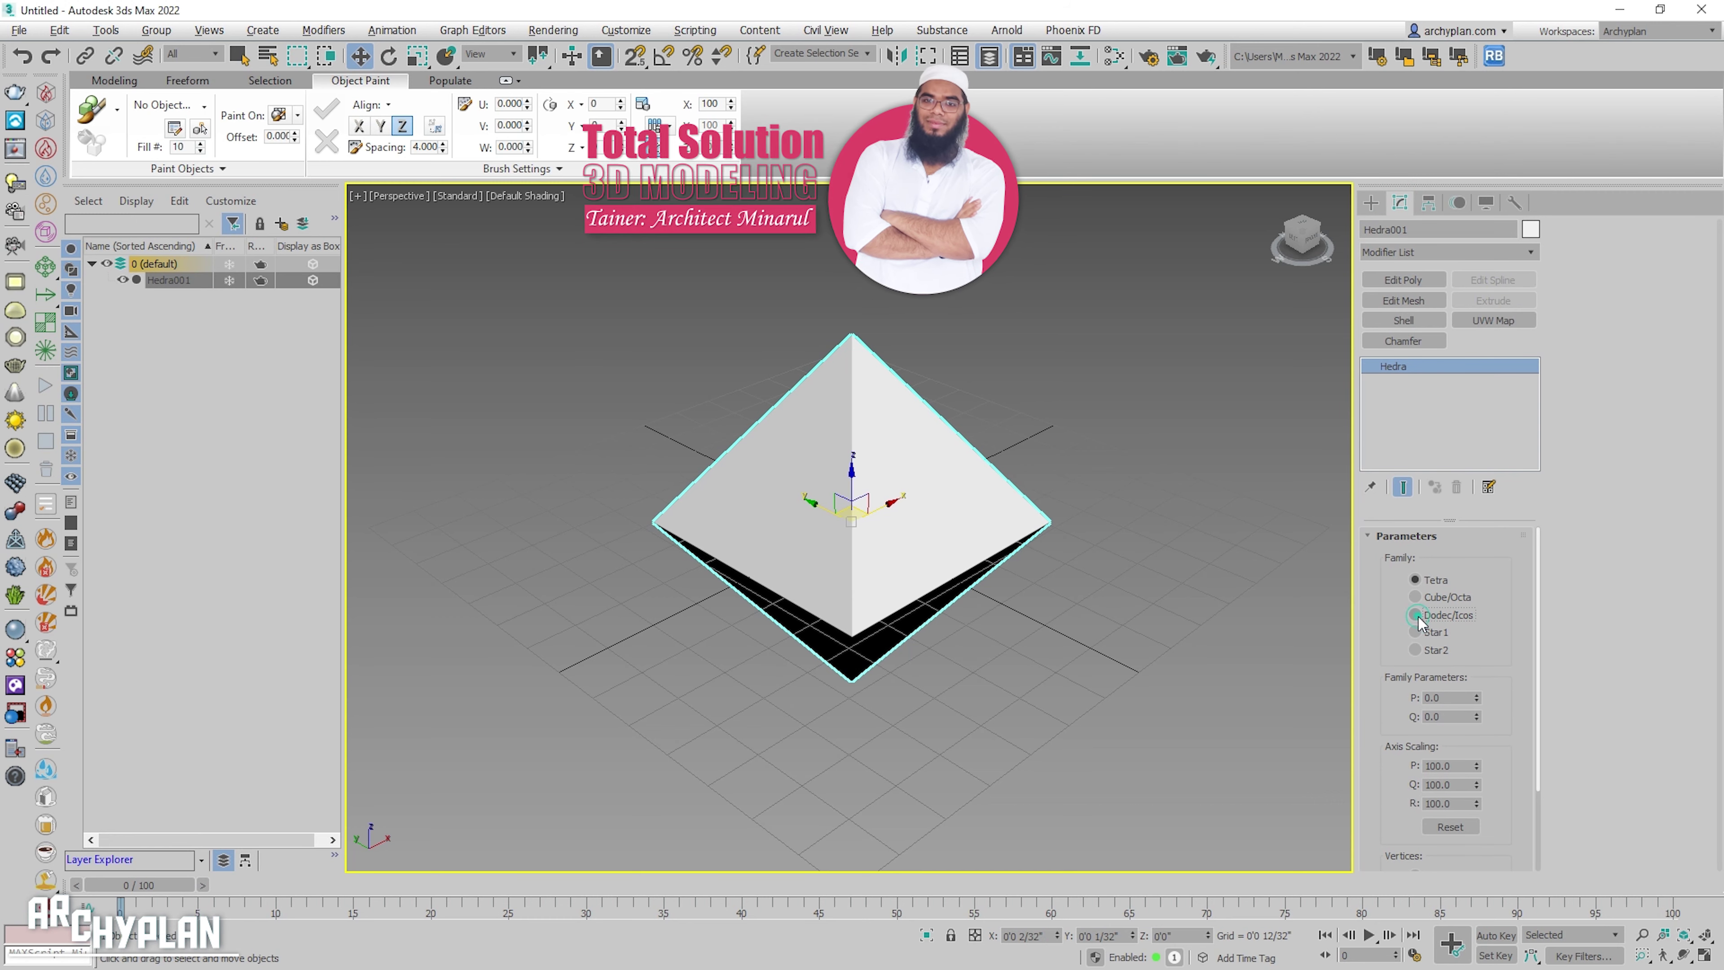
click(1452, 698)
text(5)
key(Return)
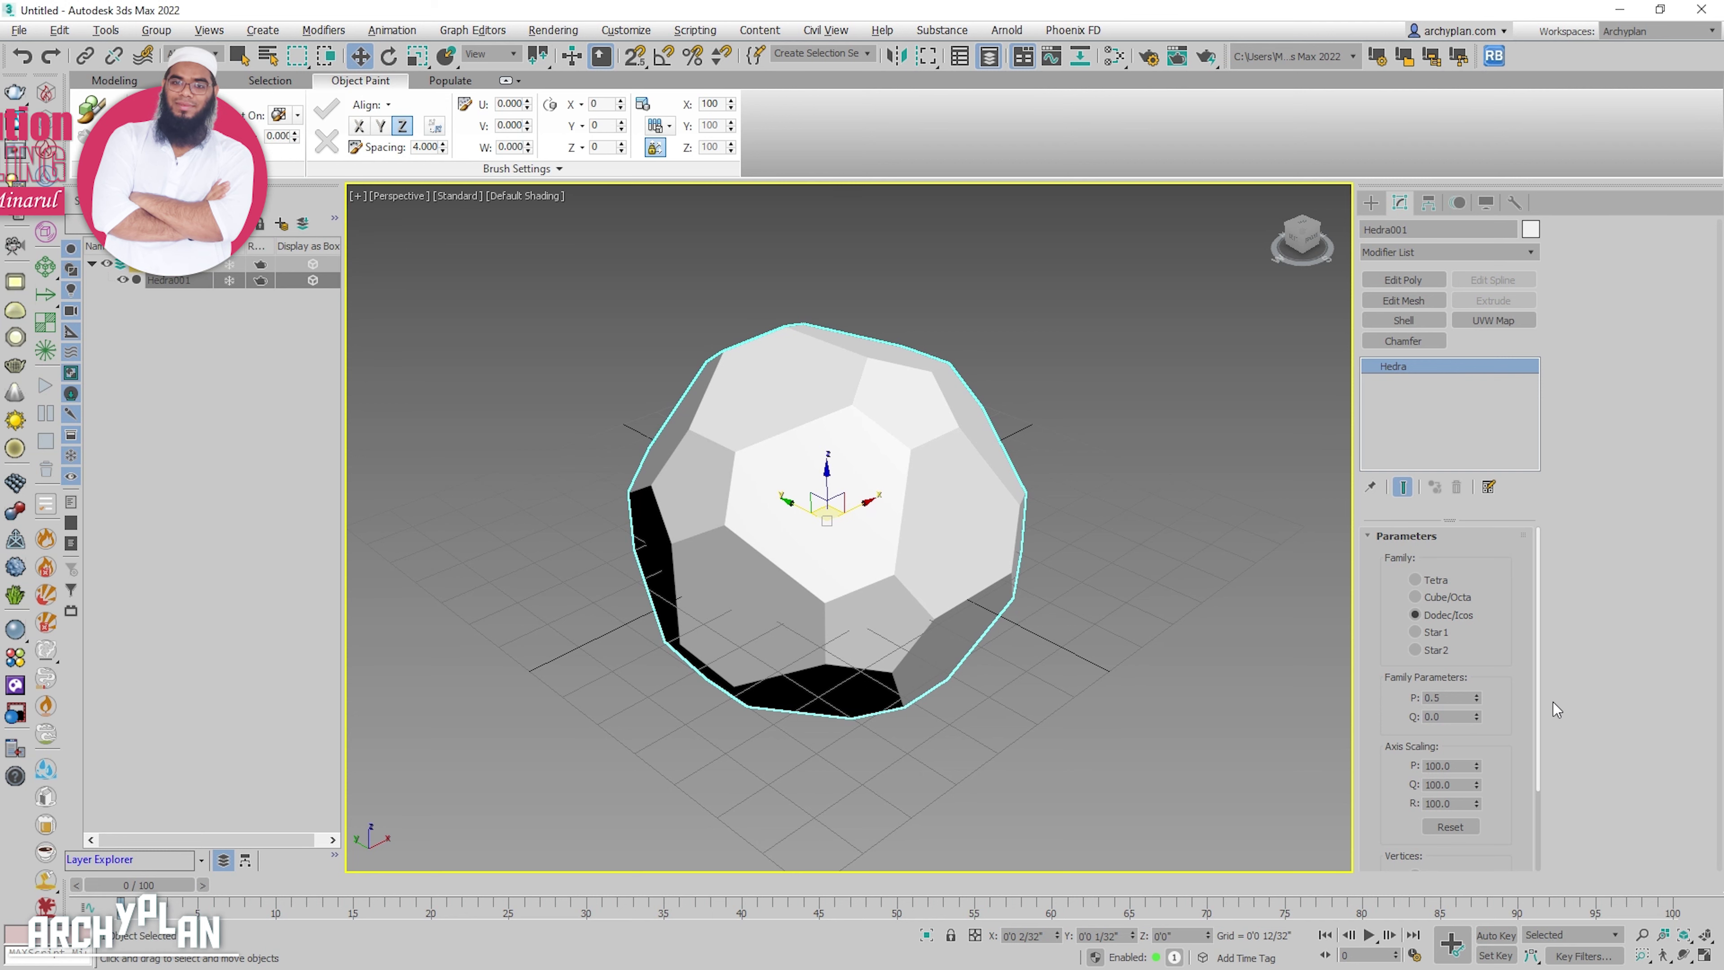
drag(1477, 697, 1475, 693)
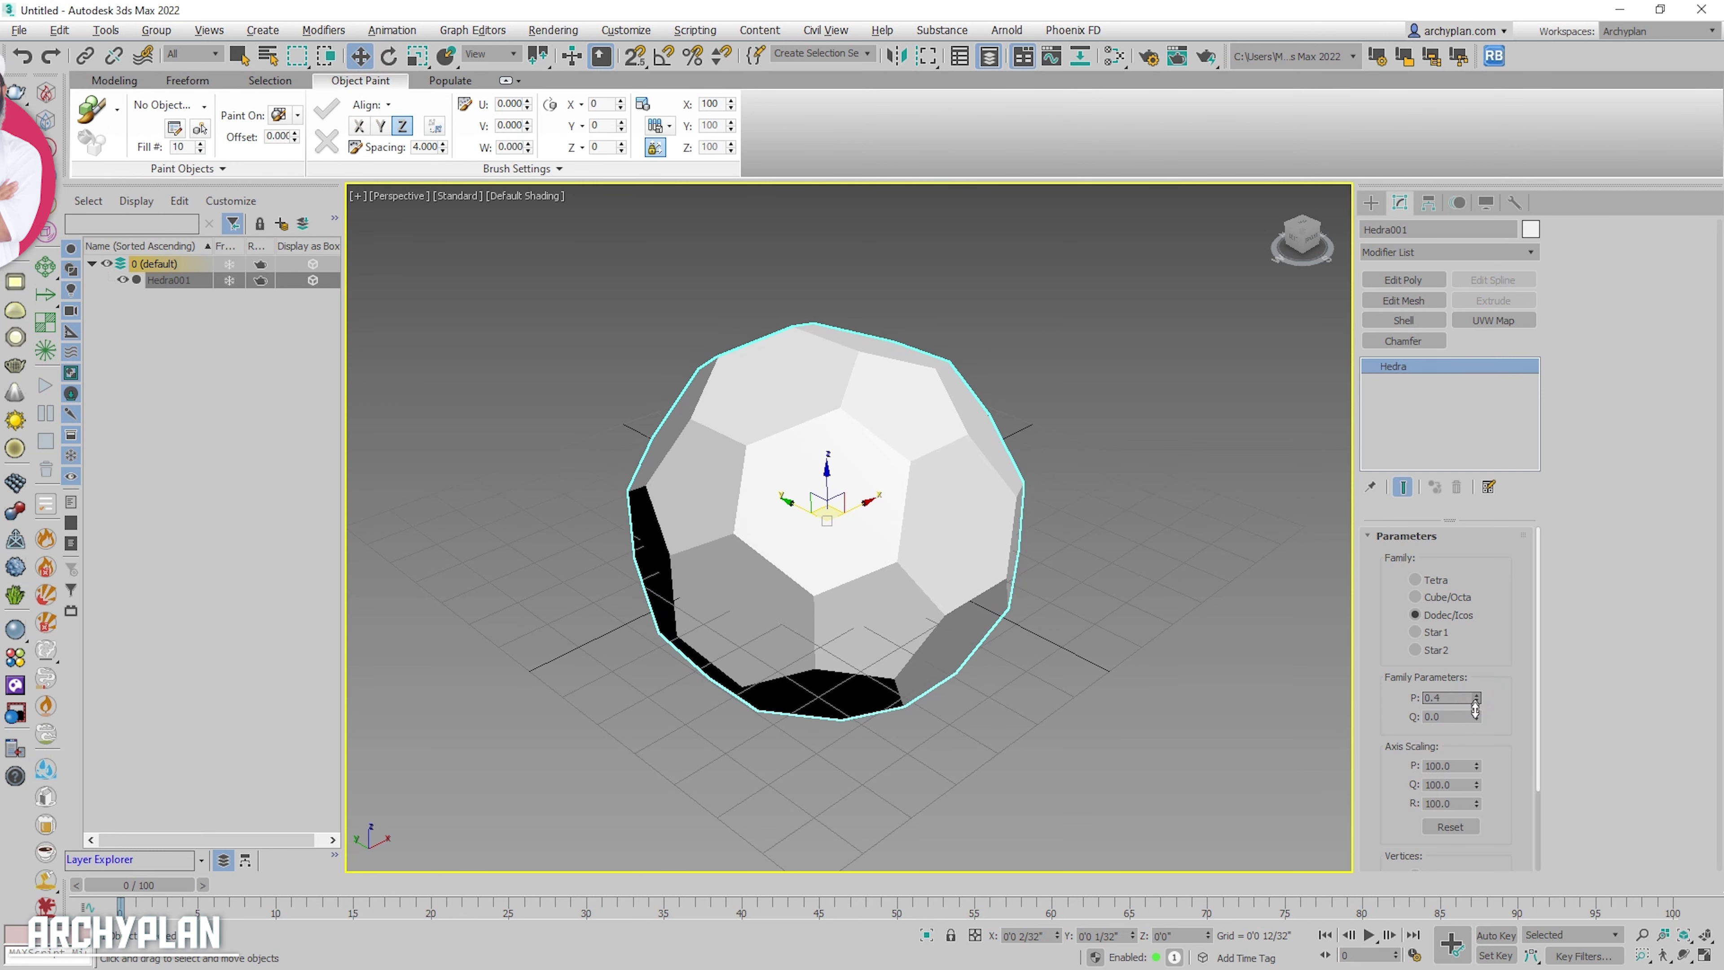
click(1417, 282)
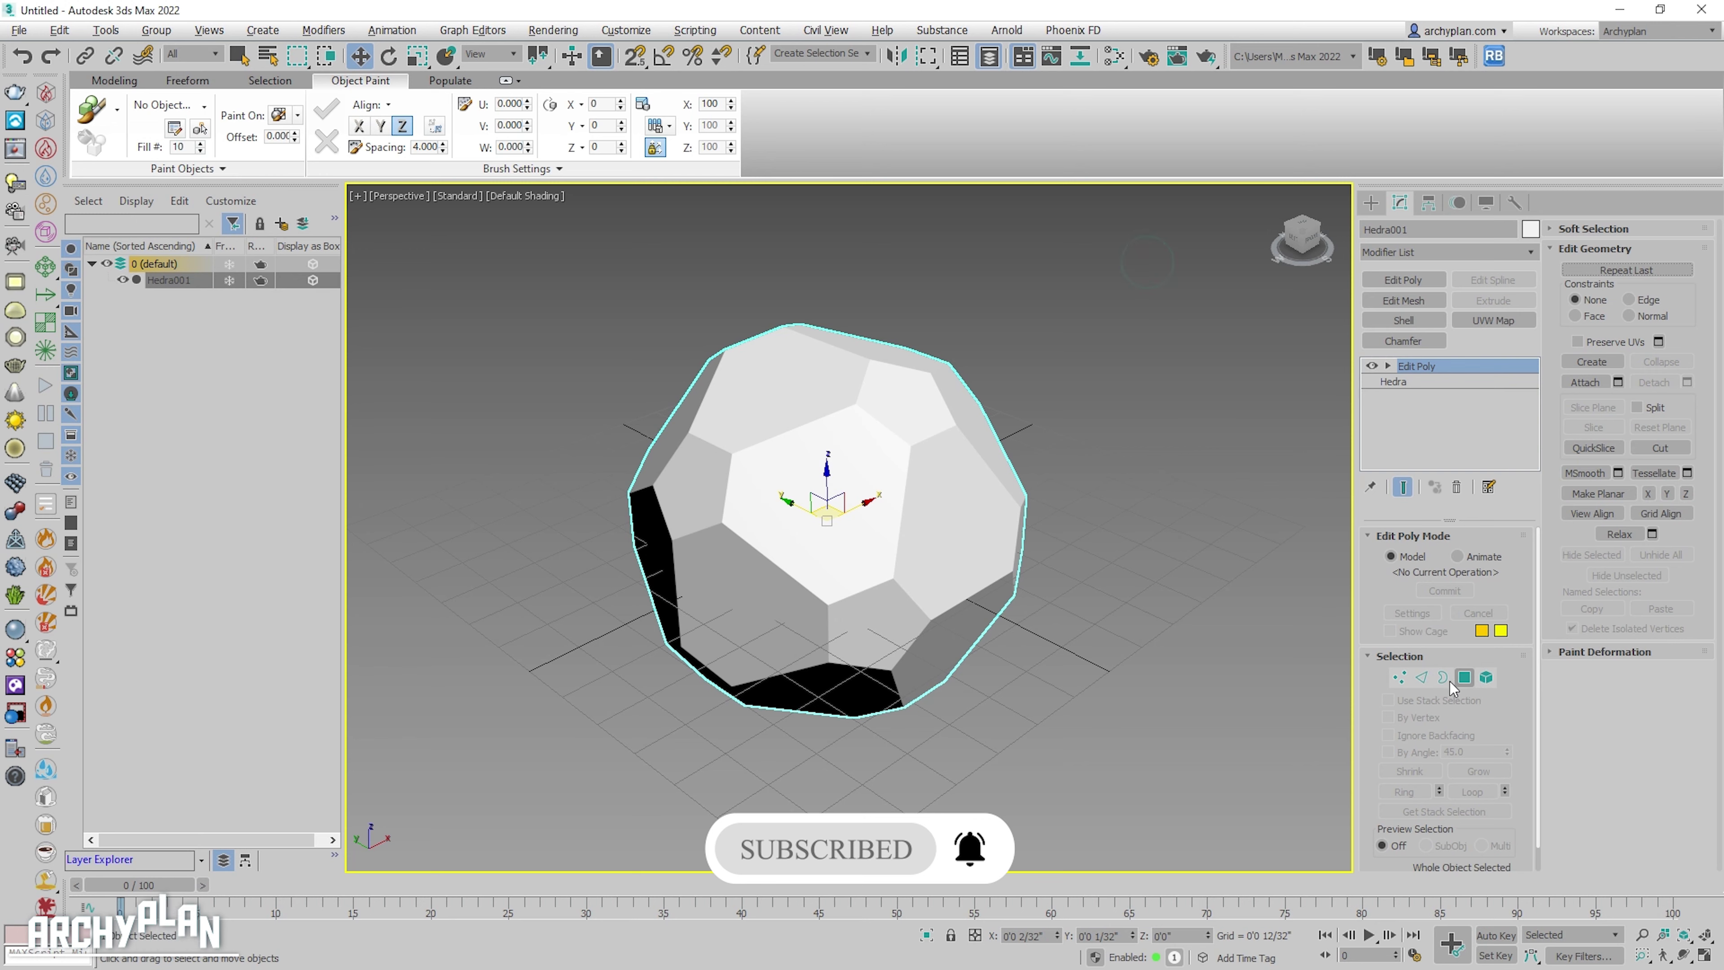
- In Polygon mode, marquee-select all 32 polygons, then select only the top pentagon face
click(1147, 262)
click(866, 450)
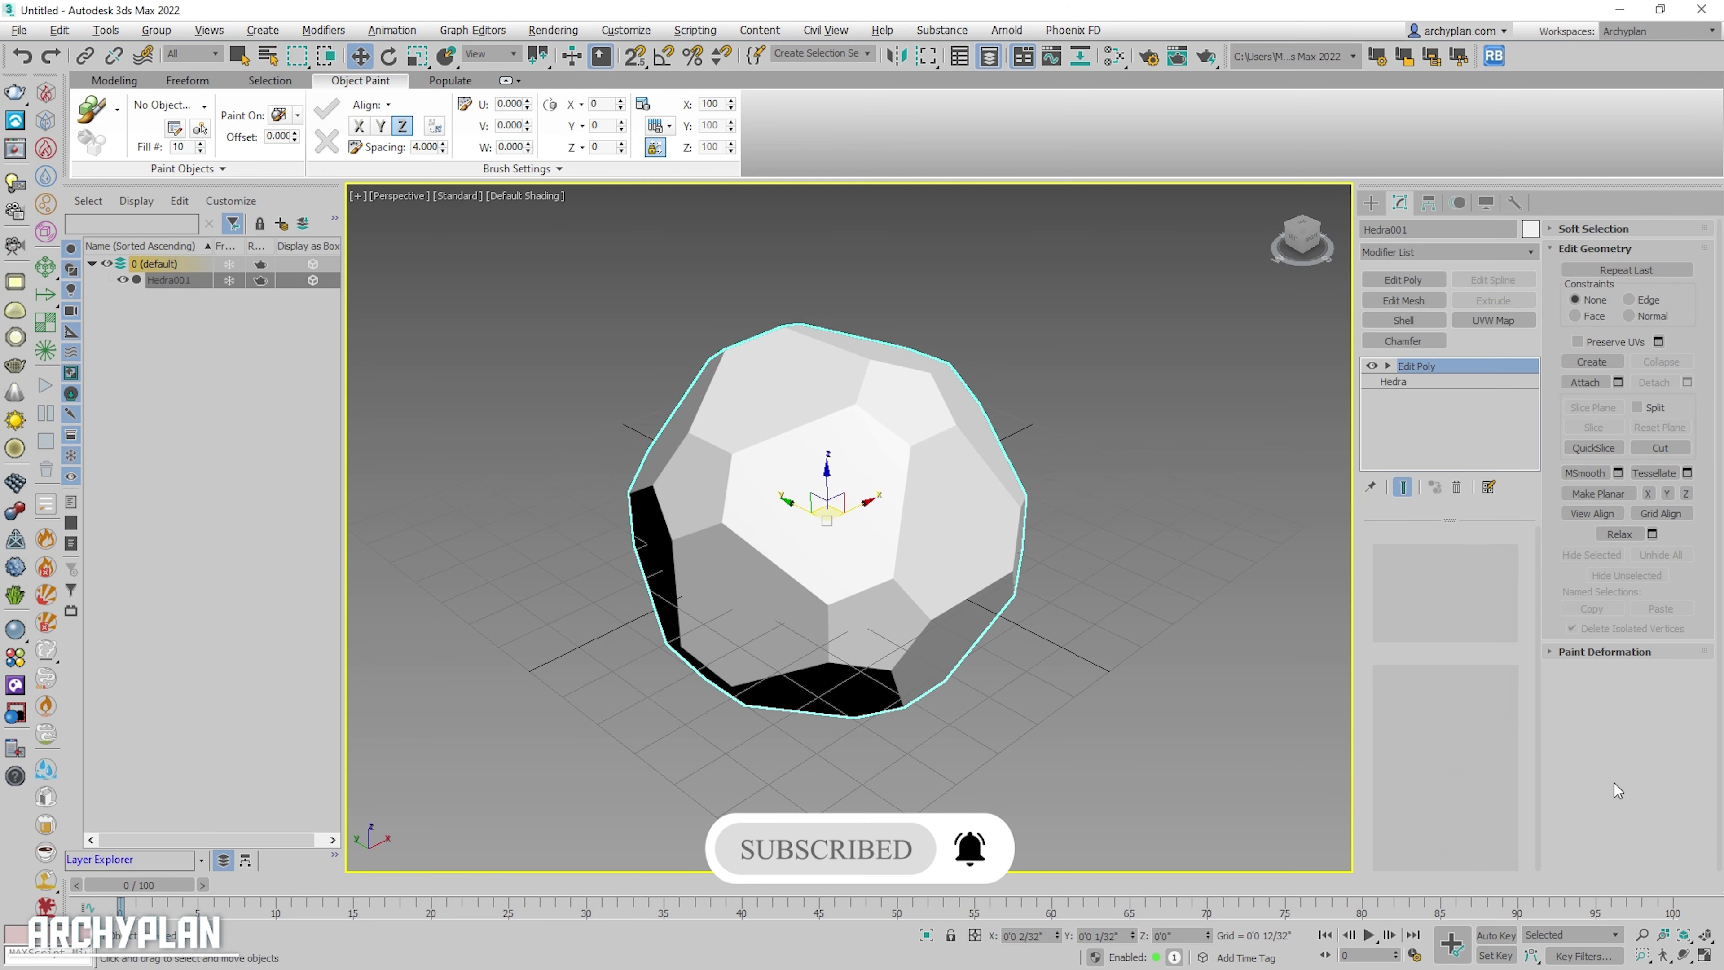
click(1464, 677)
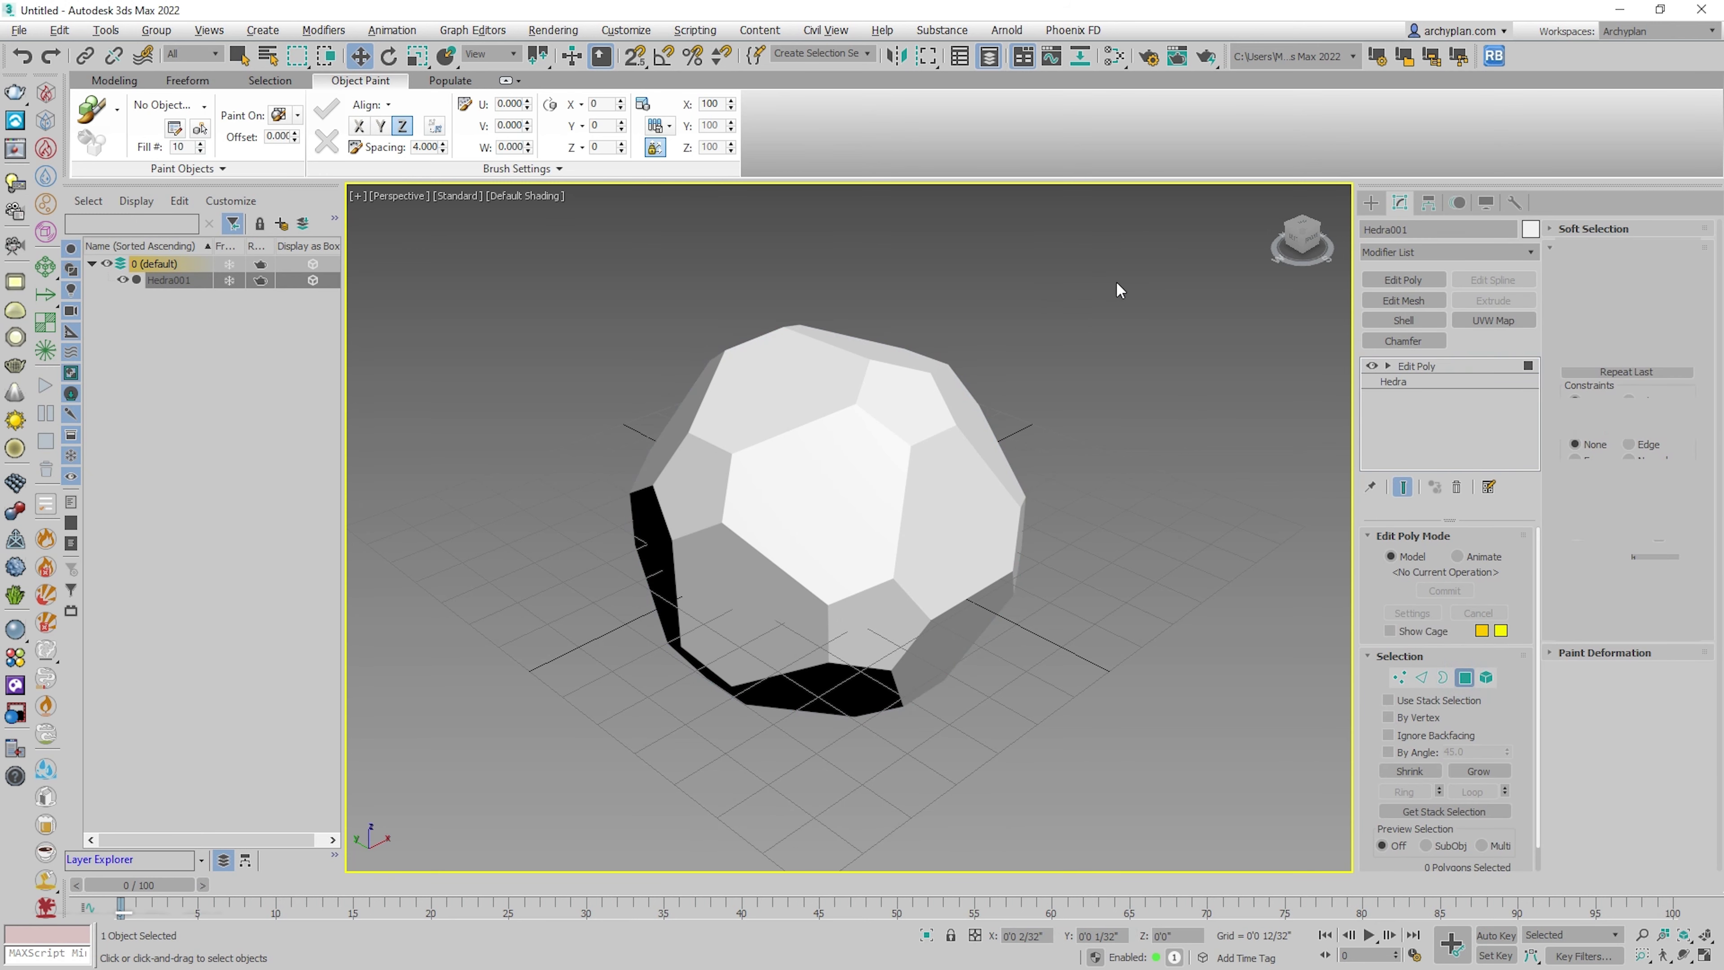
drag(1150, 265, 577, 746)
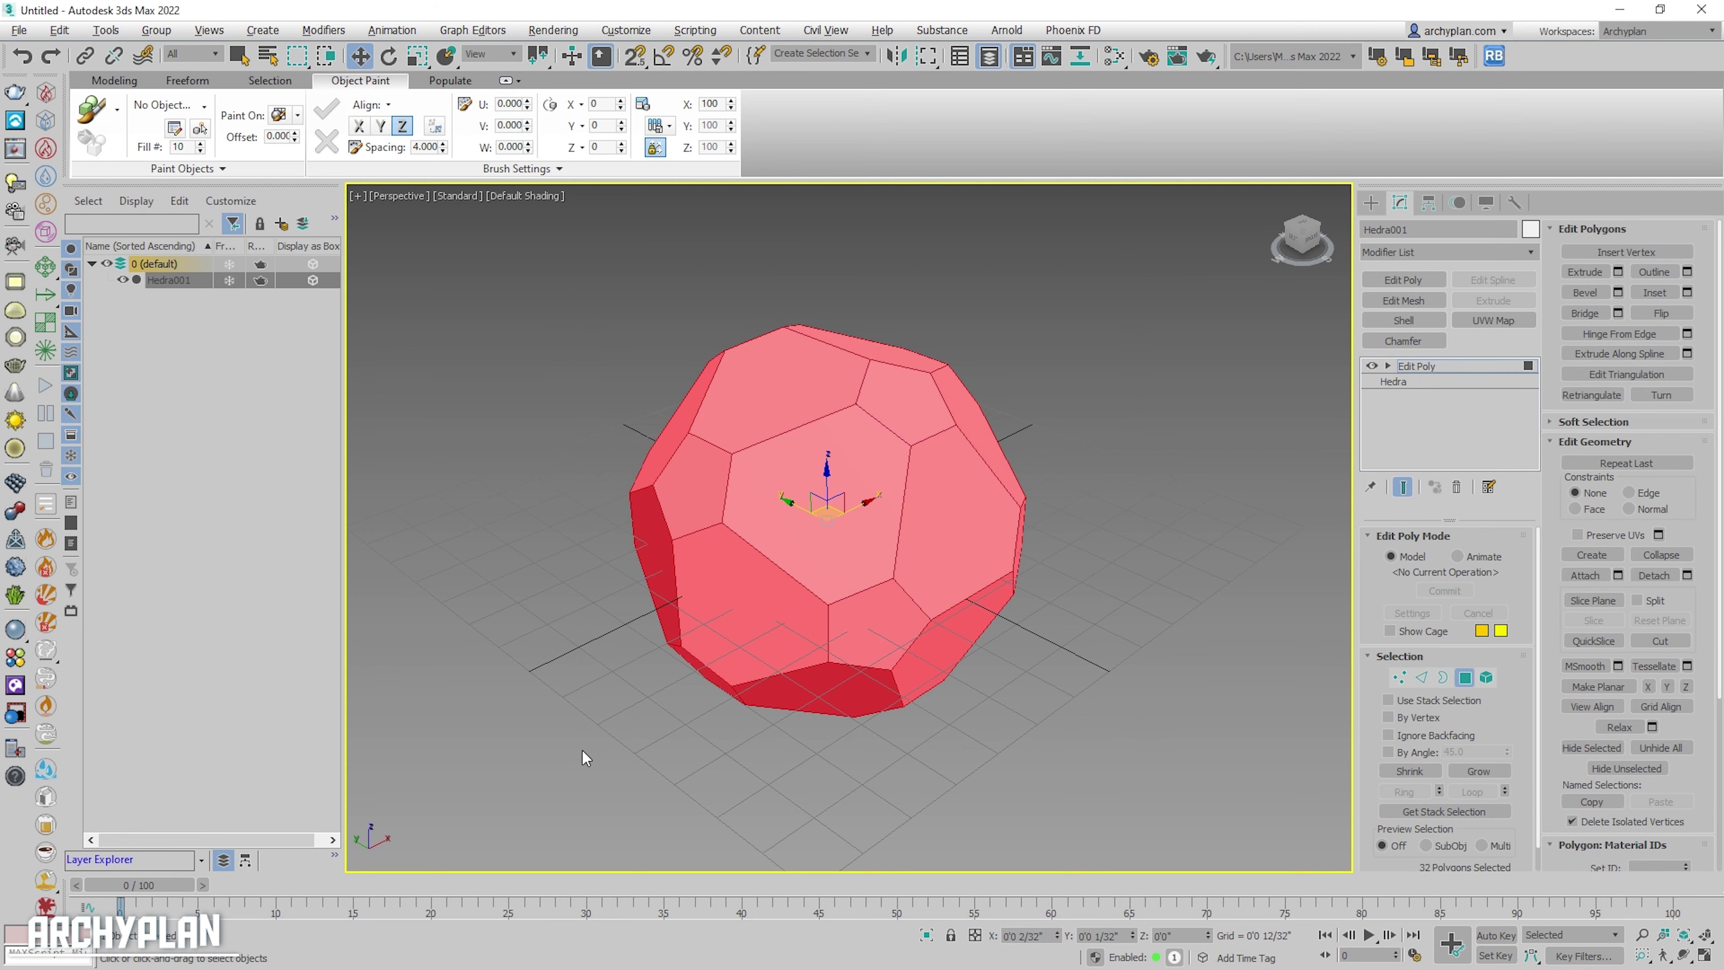
scroll(1554, 761, down, 2)
scroll(1624, 657, down, 3)
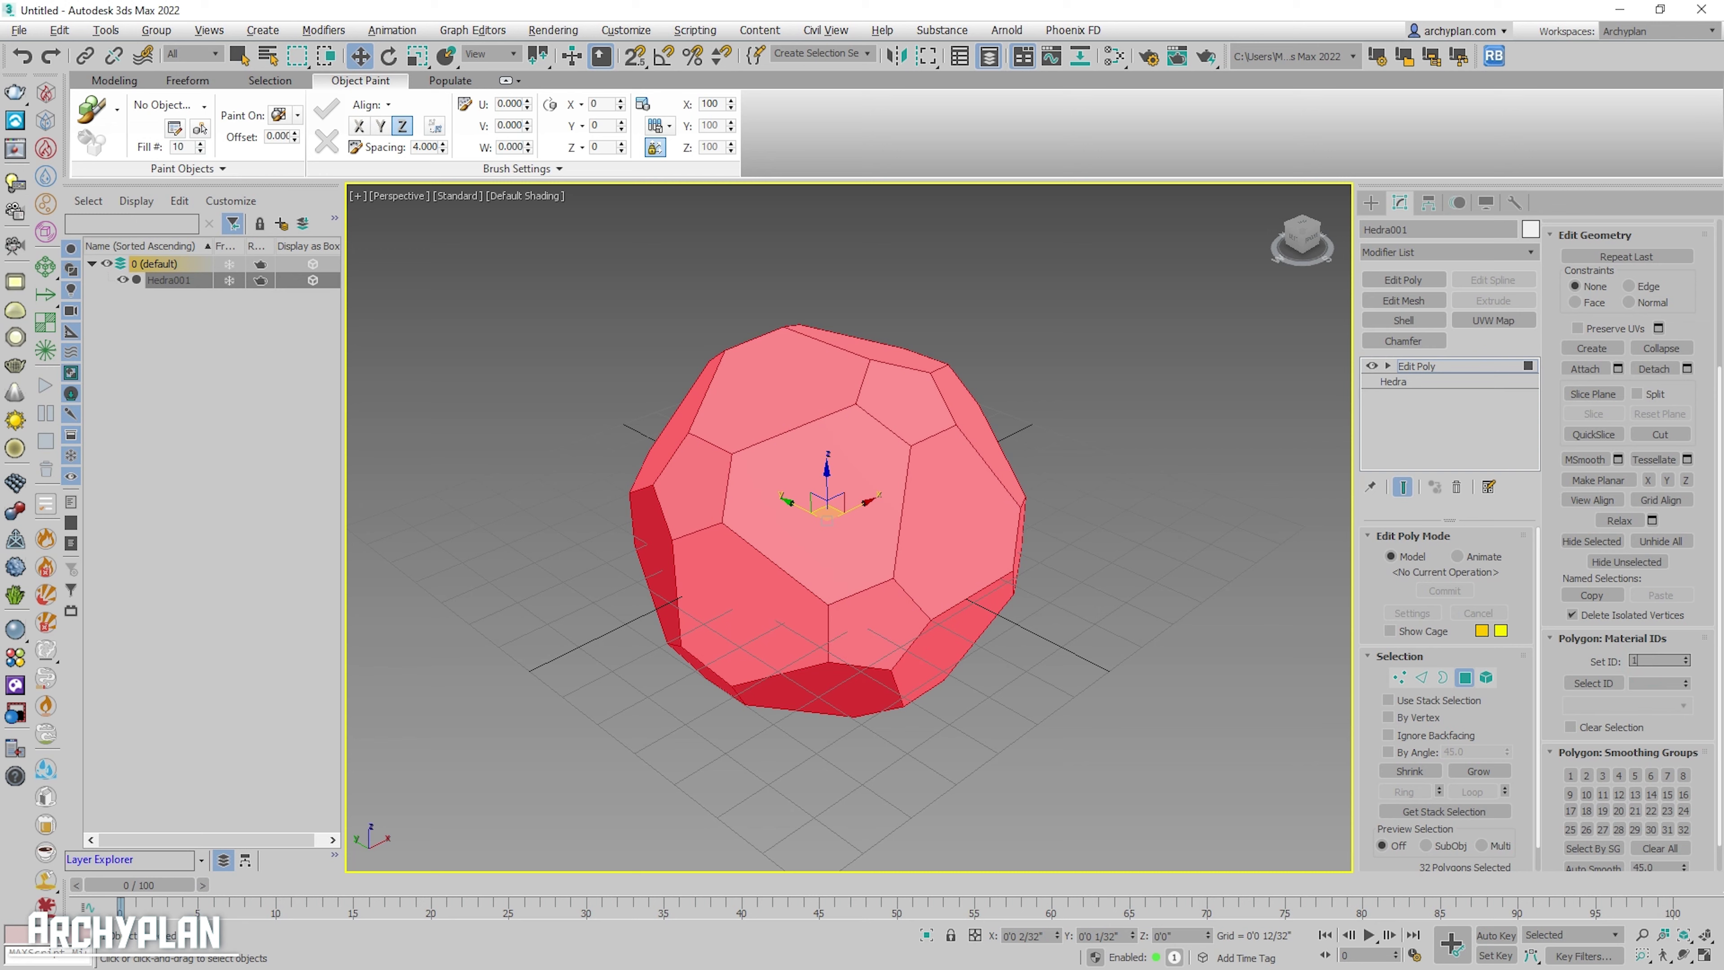
click(1464, 677)
click(1463, 677)
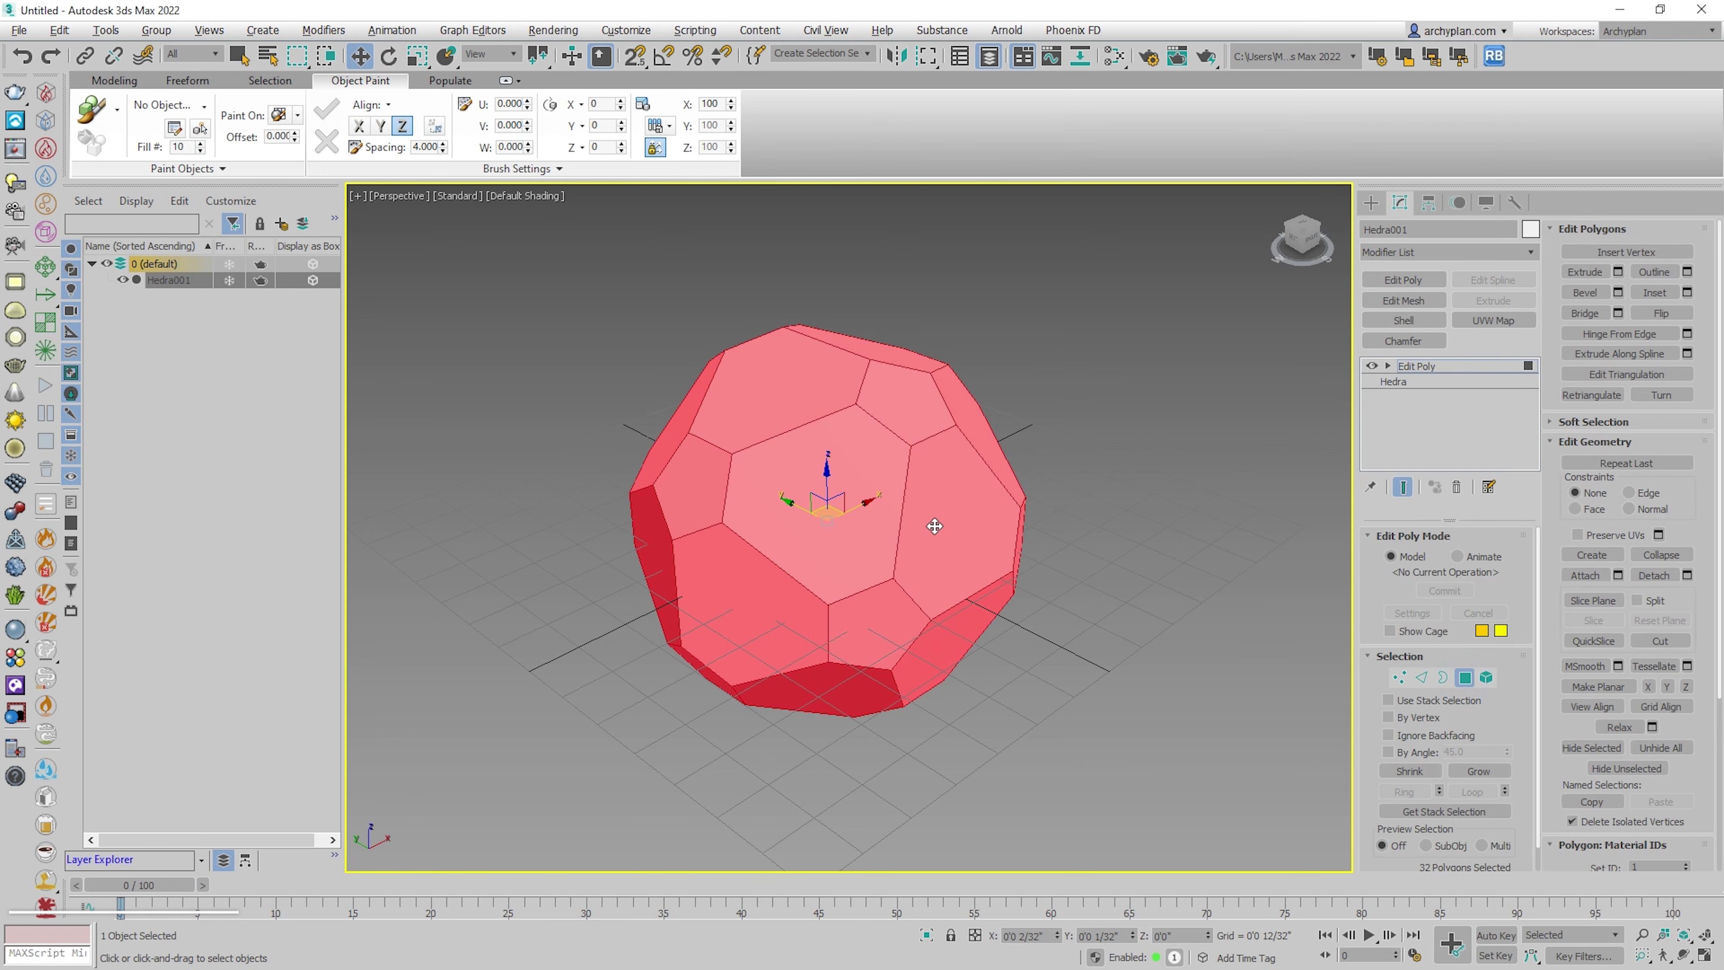
click(882, 417)
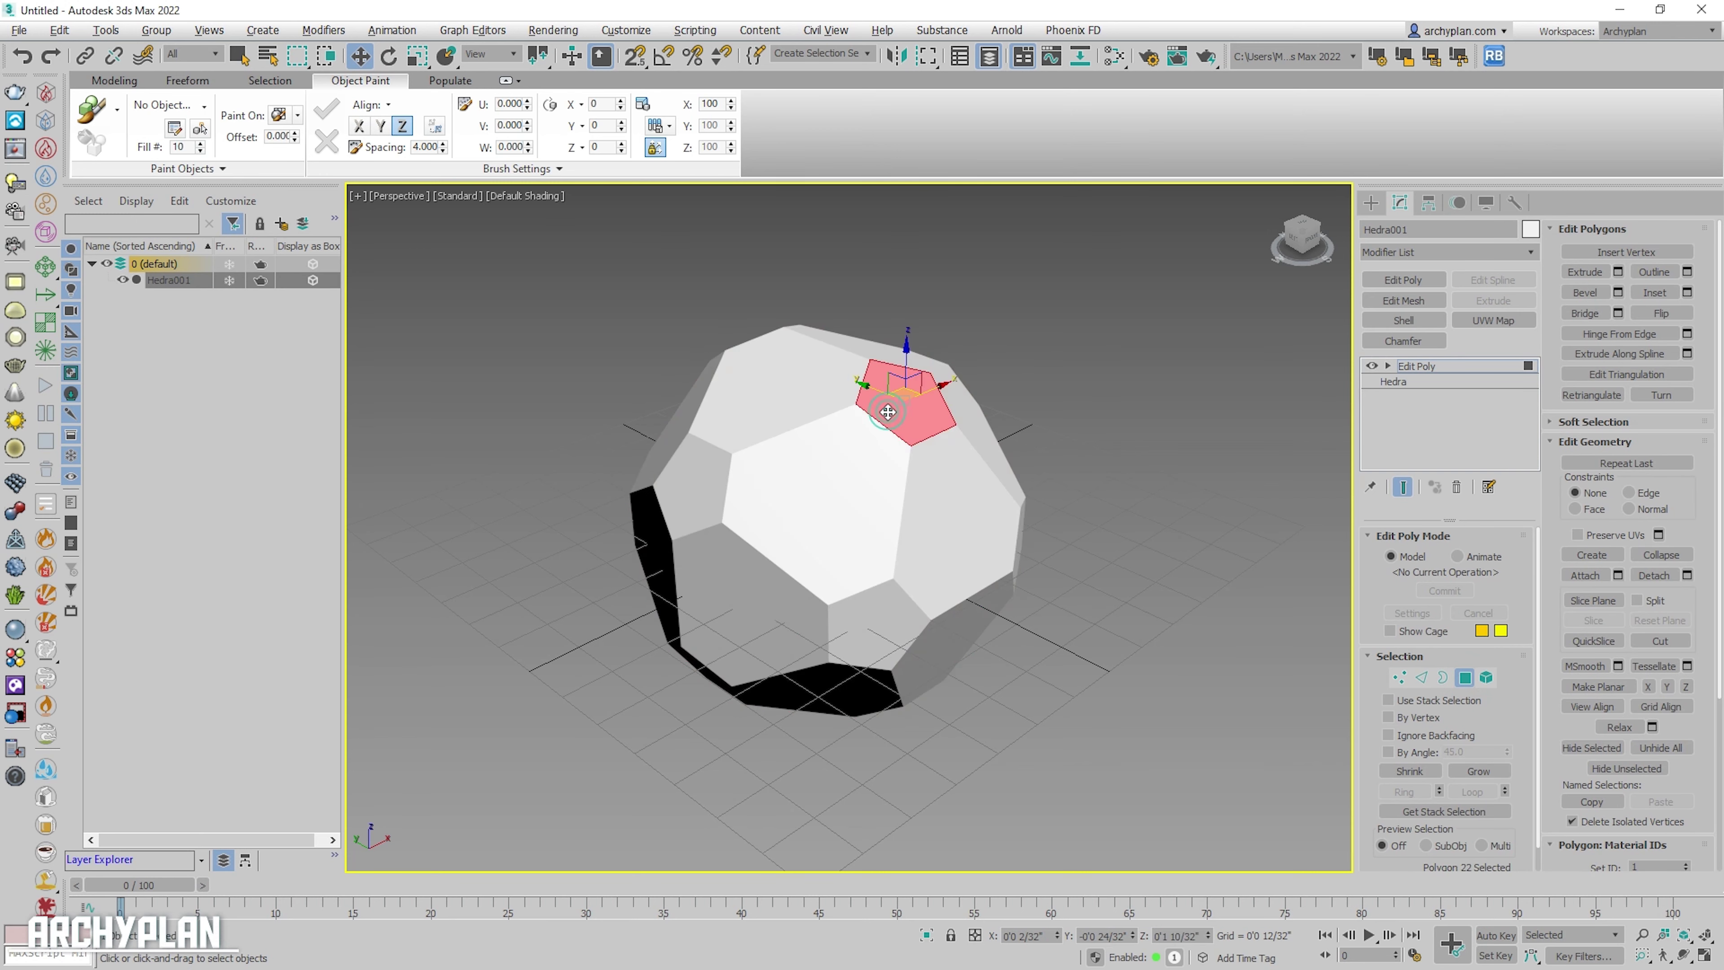
- Ctrl-add the neighbouring and bottom pentagons to the selection while orbiting the ball
ctrl+click(703, 489)
ctrl+click(872, 628)
alt+middle_drag(889, 577, 1131, 582)
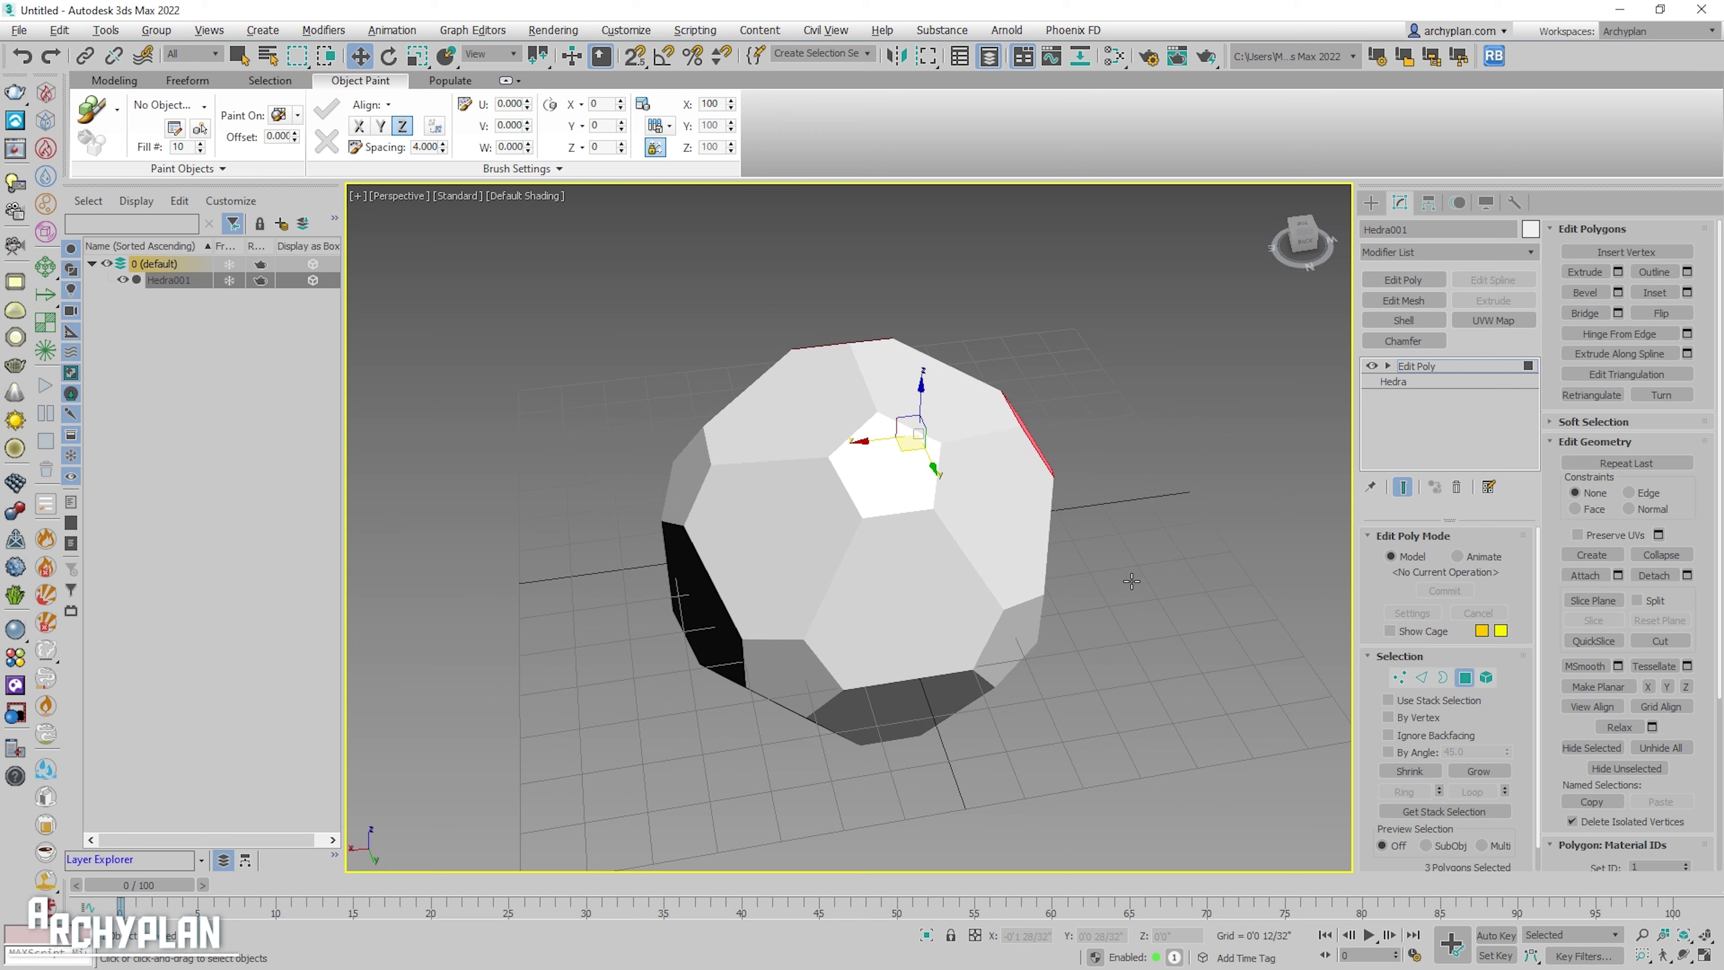
ctrl+click(1013, 631)
ctrl+click(882, 469)
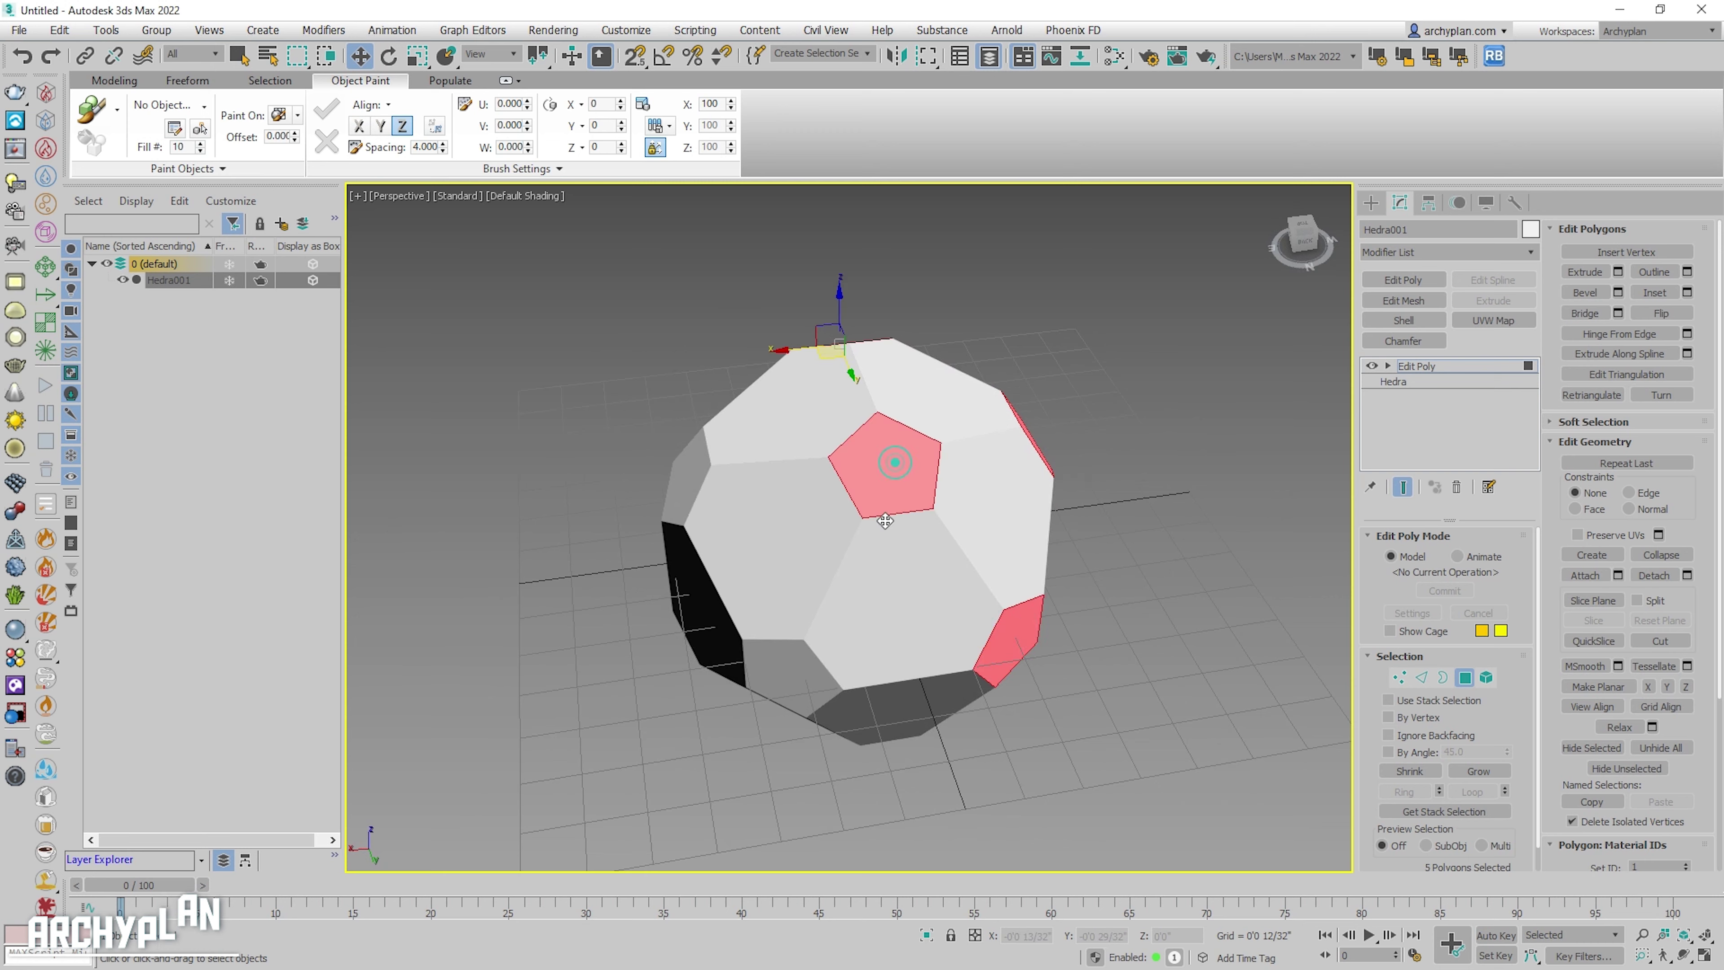
ctrl+click(795, 672)
- Add the remaining hidden pentagons until all 12 are selected, orbiting to check coverage
mouse_move(831, 533)
alt+middle_down()
mouse_move(977, 527)
mouse_move(1062, 406)
alt+middle_up()
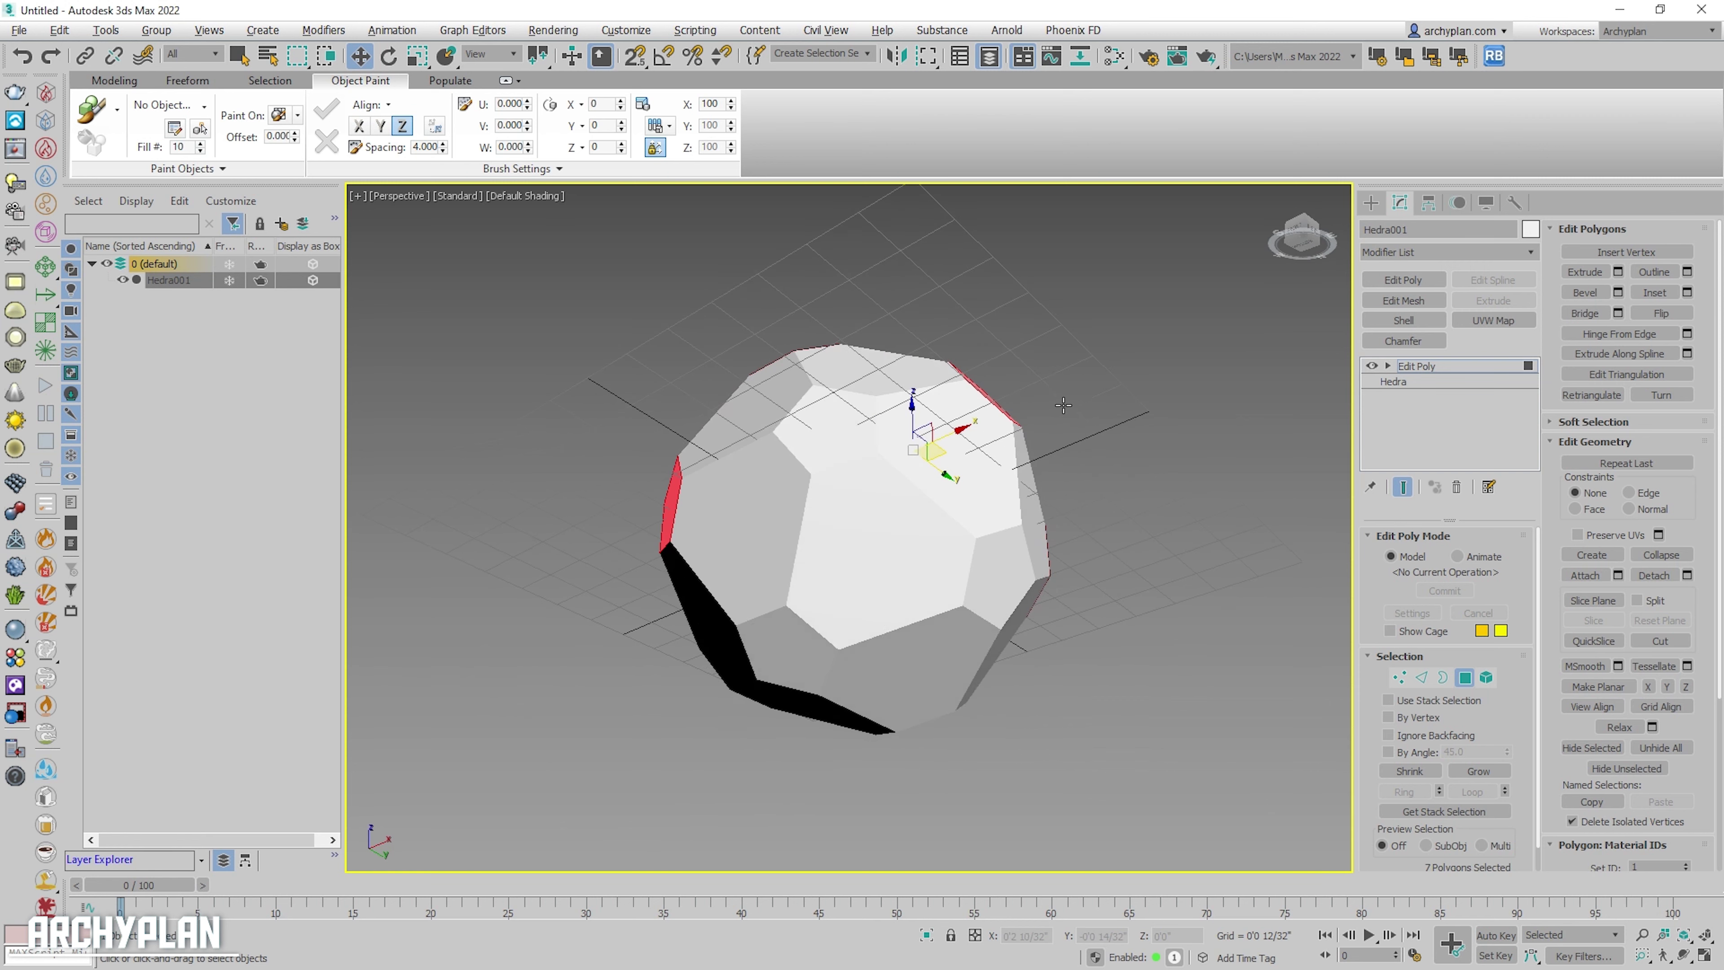
ctrl+click(853, 431)
ctrl+click(1007, 579)
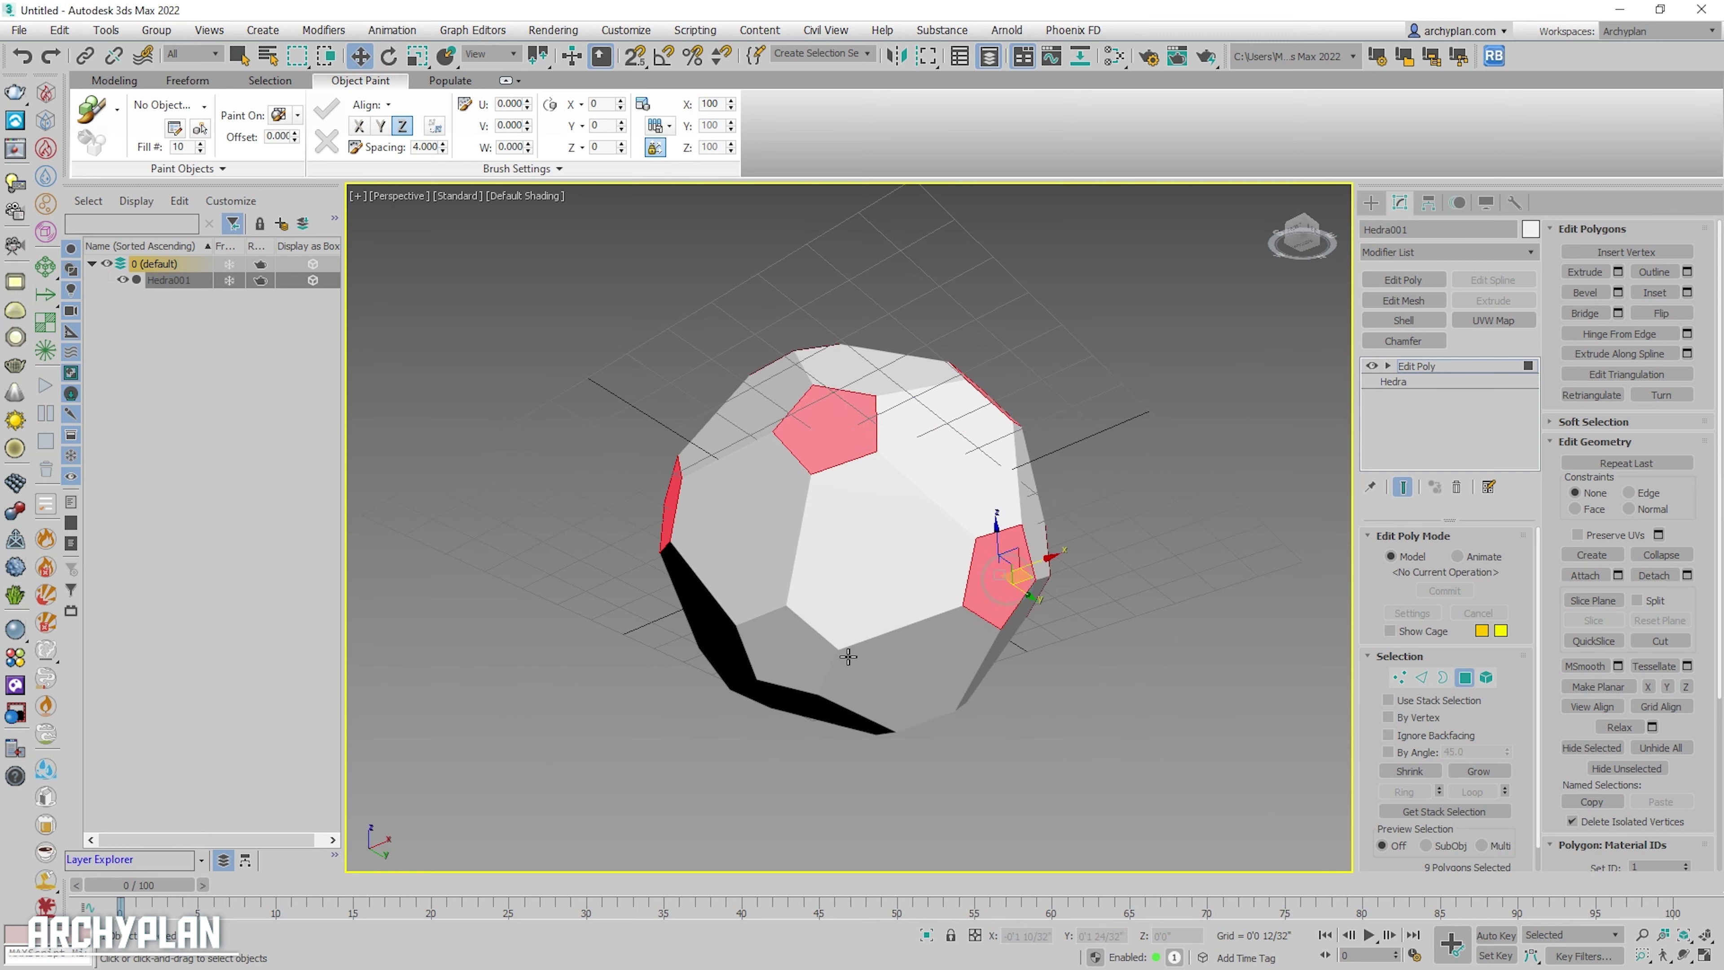
ctrl+click(789, 654)
mouse_move(917, 645)
alt+middle_down()
mouse_move(908, 504)
mouse_move(940, 514)
alt+middle_up()
ctrl+click(955, 529)
ctrl+click(739, 600)
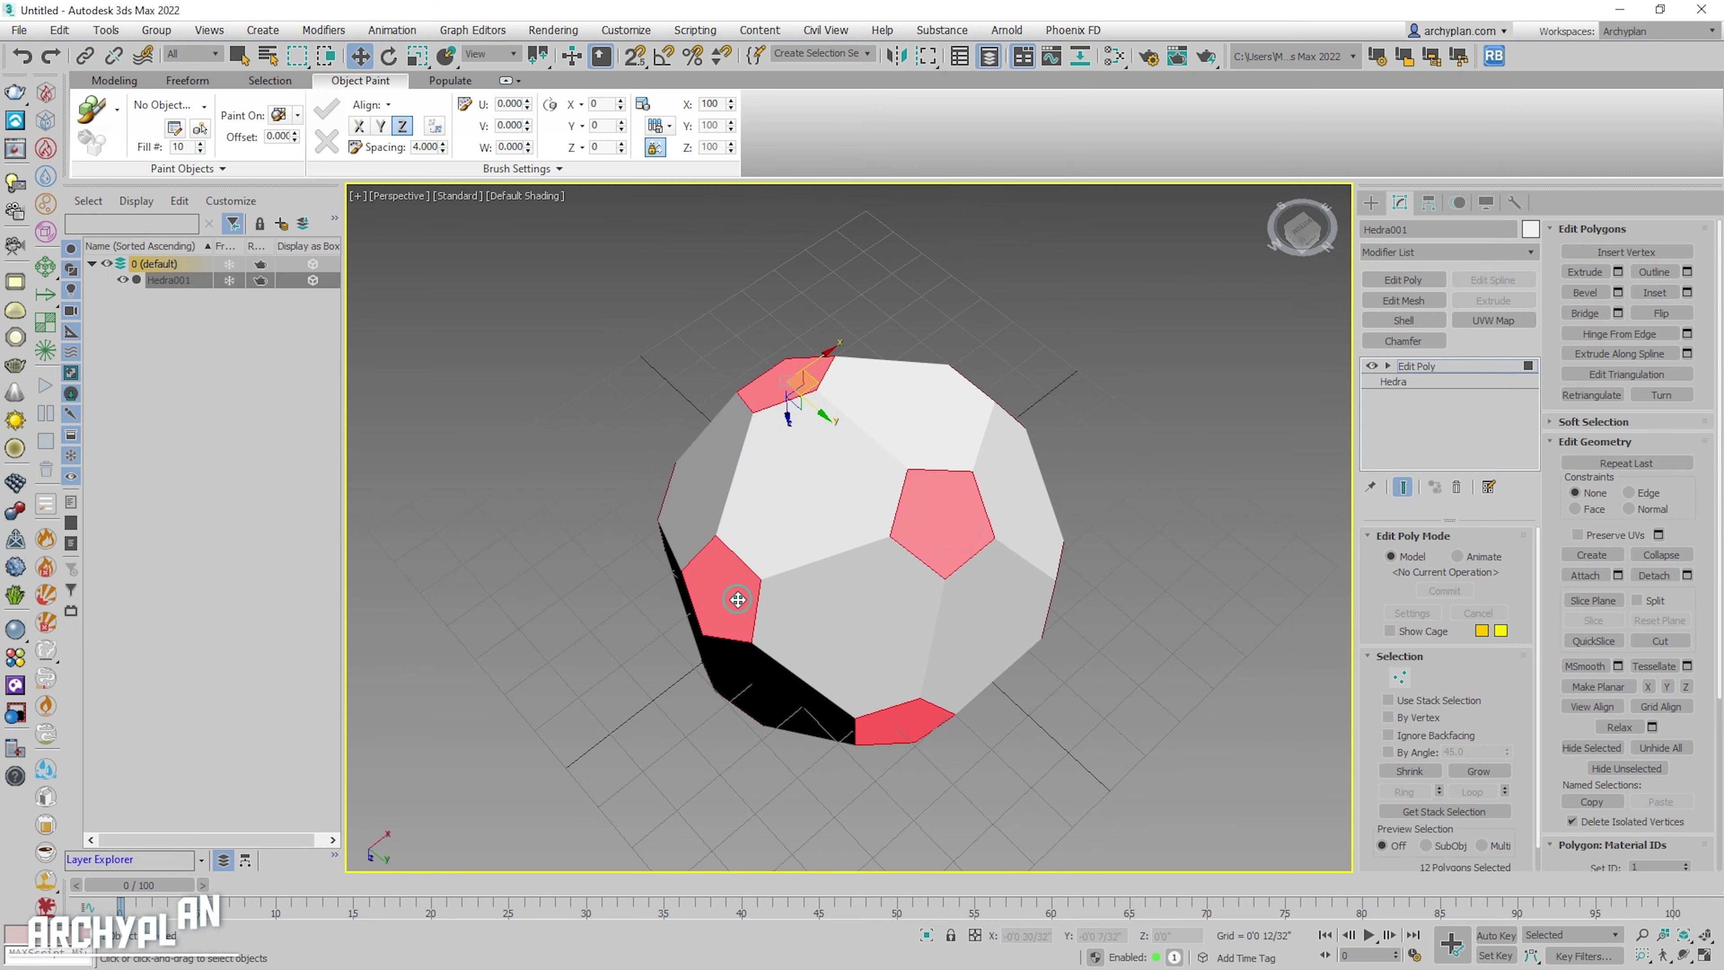
mouse_move(822, 583)
alt+middle_down()
mouse_move(958, 542)
mouse_move(1112, 262)
mouse_move(806, 281)
mouse_move(1050, 203)
alt+middle_up()
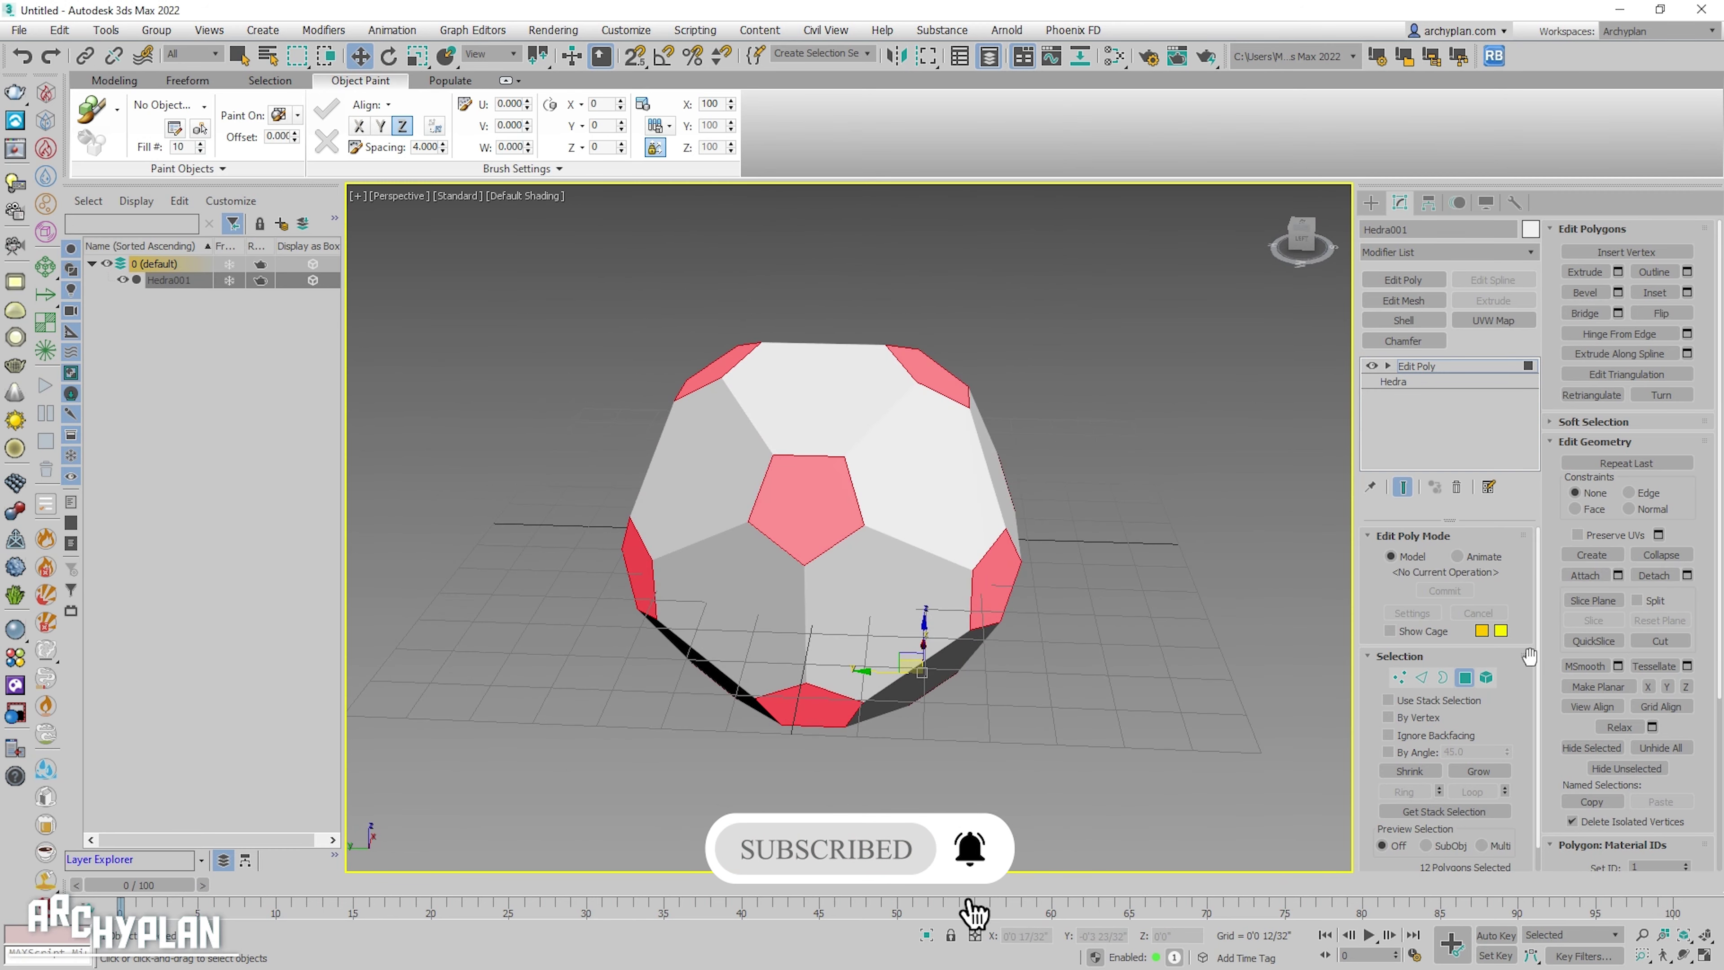
scroll(1555, 761, down, 2)
scroll(1558, 750, down, 2)
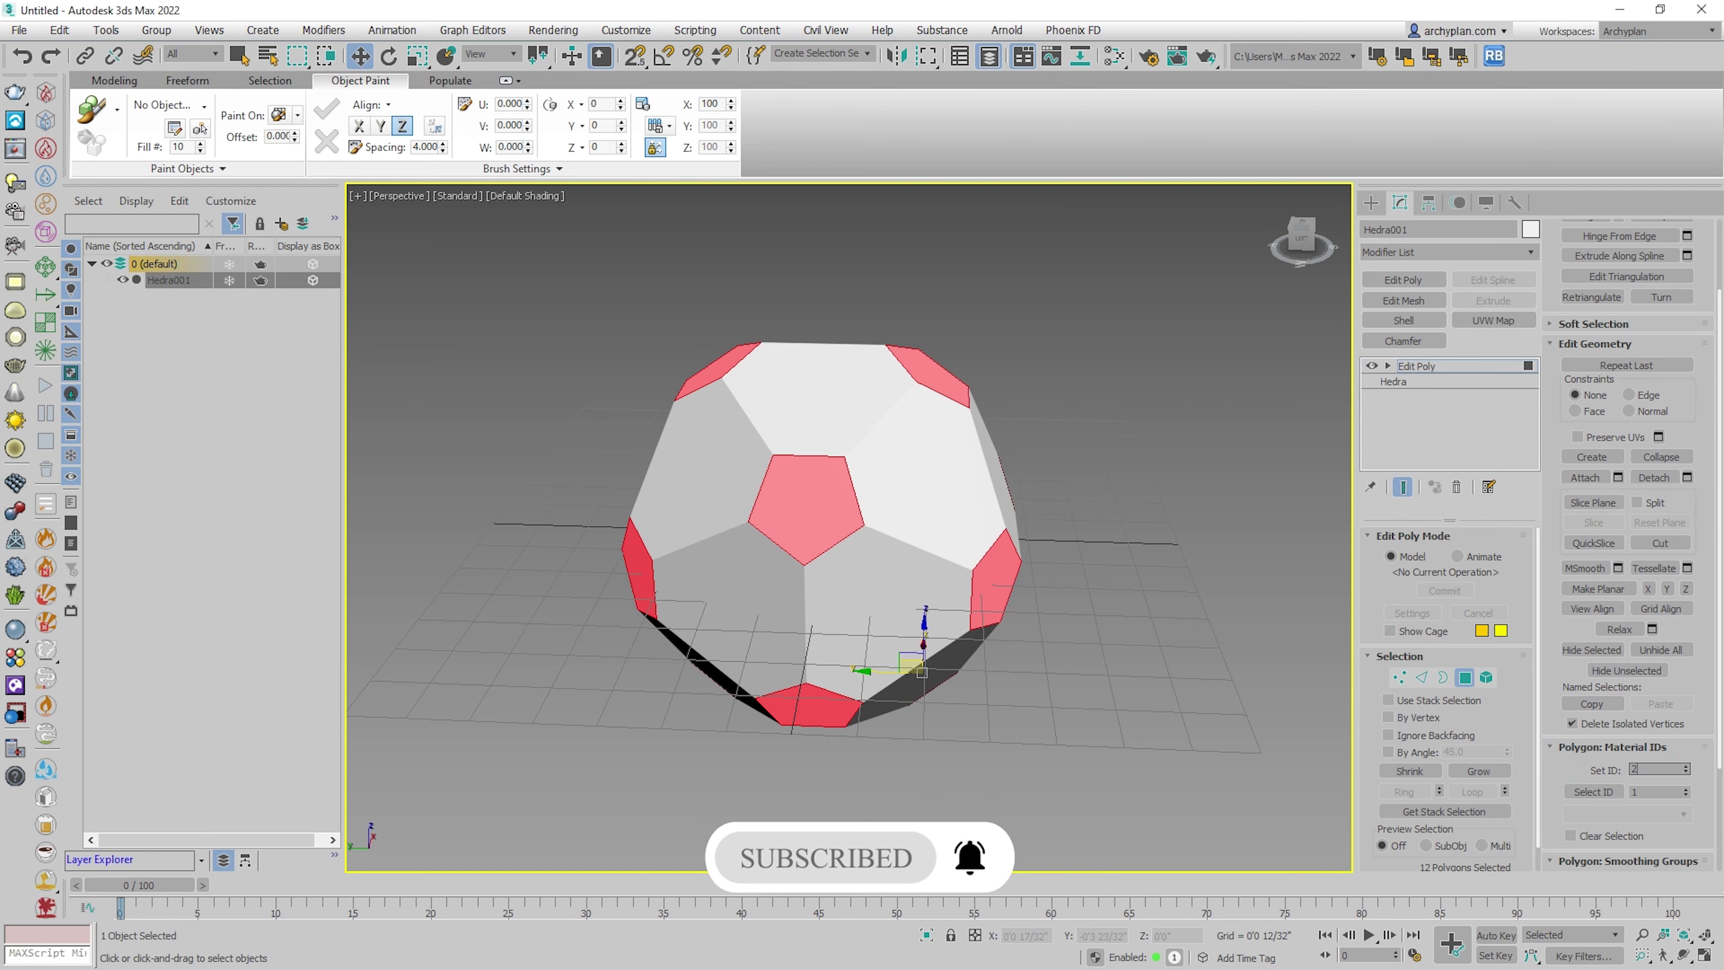
- Give the selected pentagons material ID 2 and return to the base Hedra parameters
text(2)
key(Return)
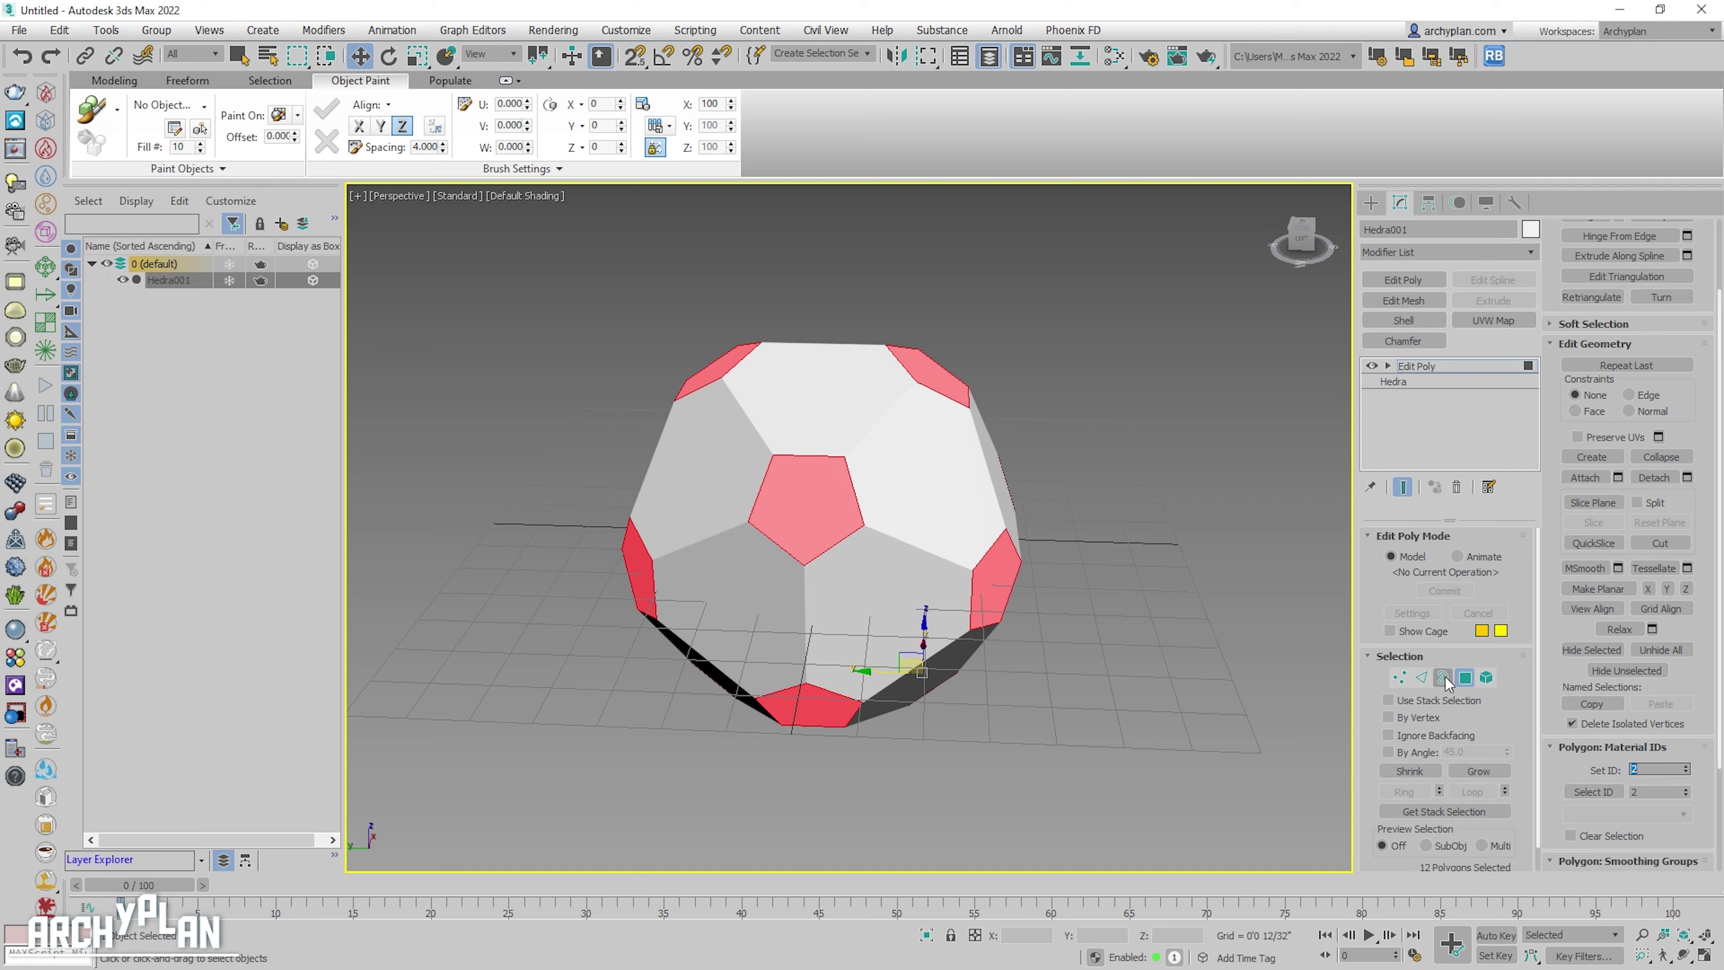
click(1405, 383)
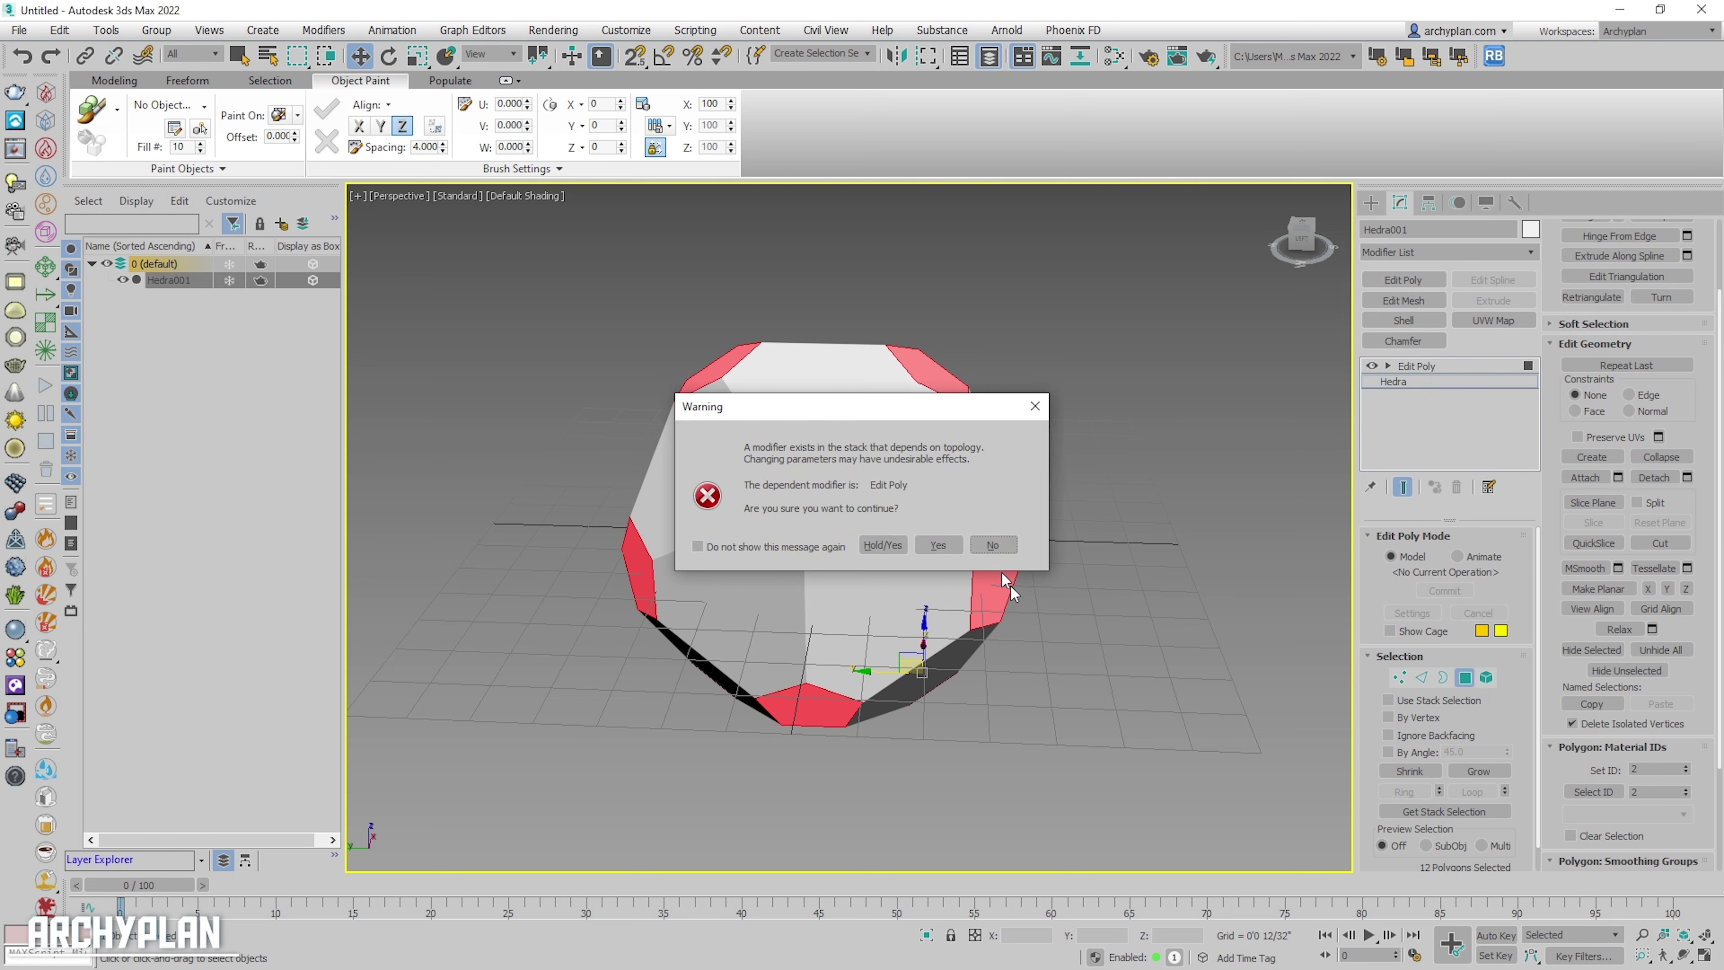
click(939, 548)
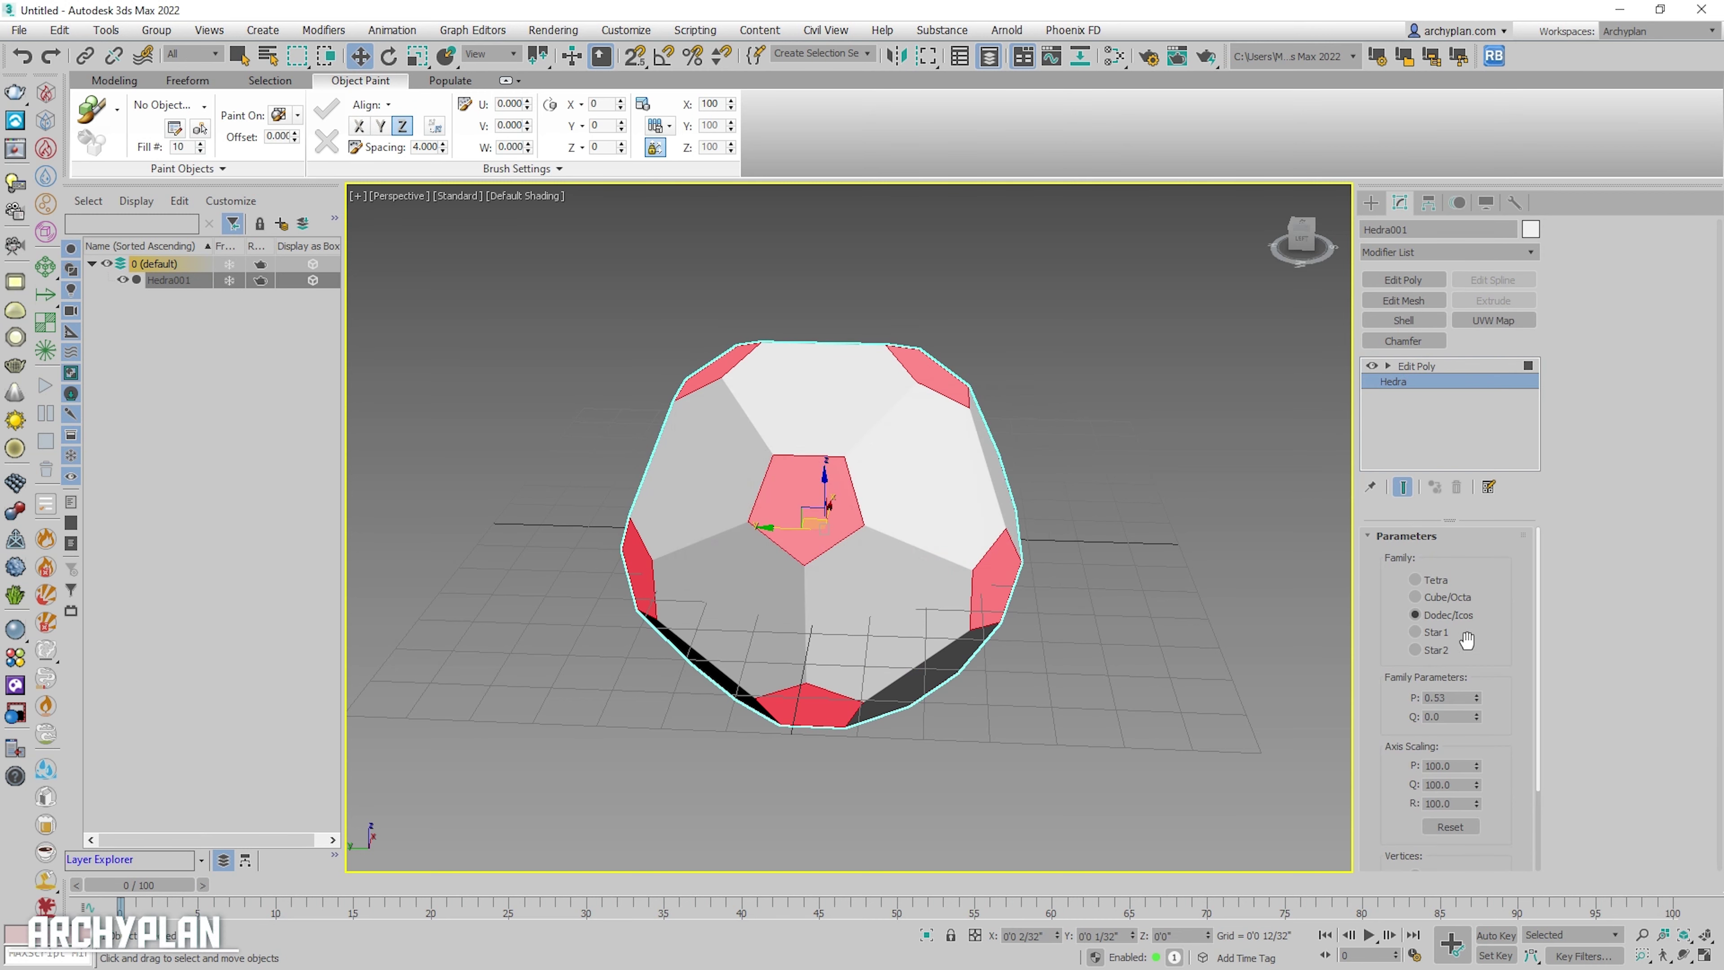
- Lower the Hedra P value to 0.38, then exit Polygon editing in Edit Poly
drag(1476, 699, 1478, 714)
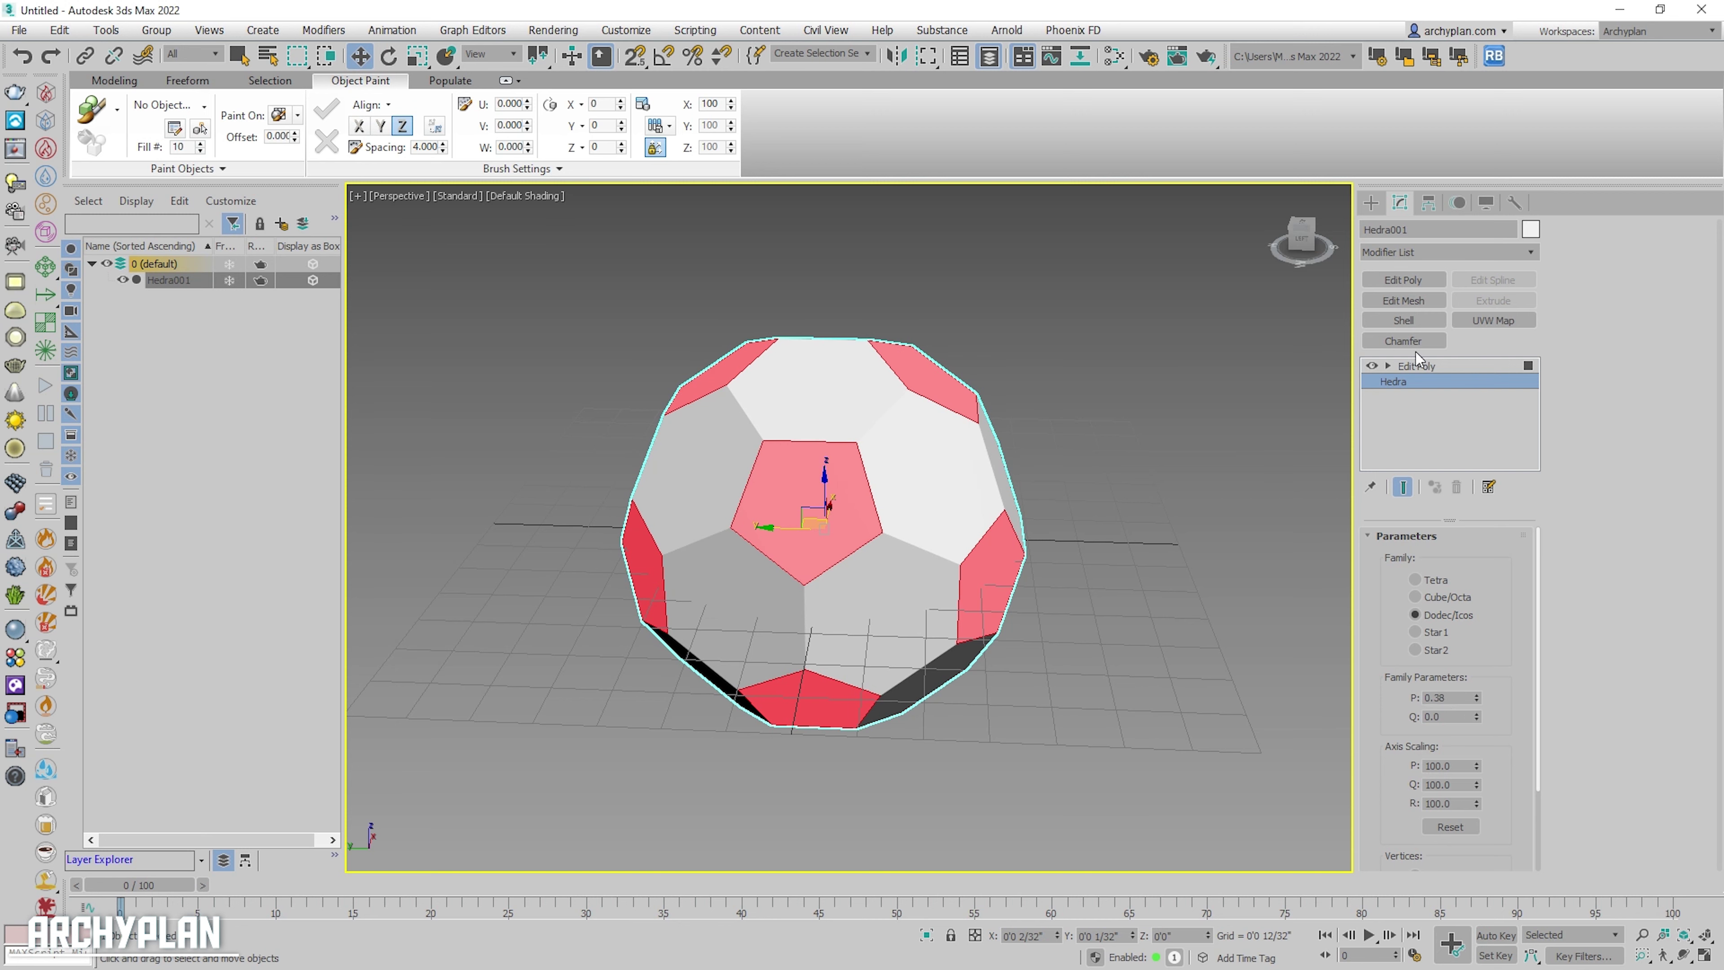
click(1419, 366)
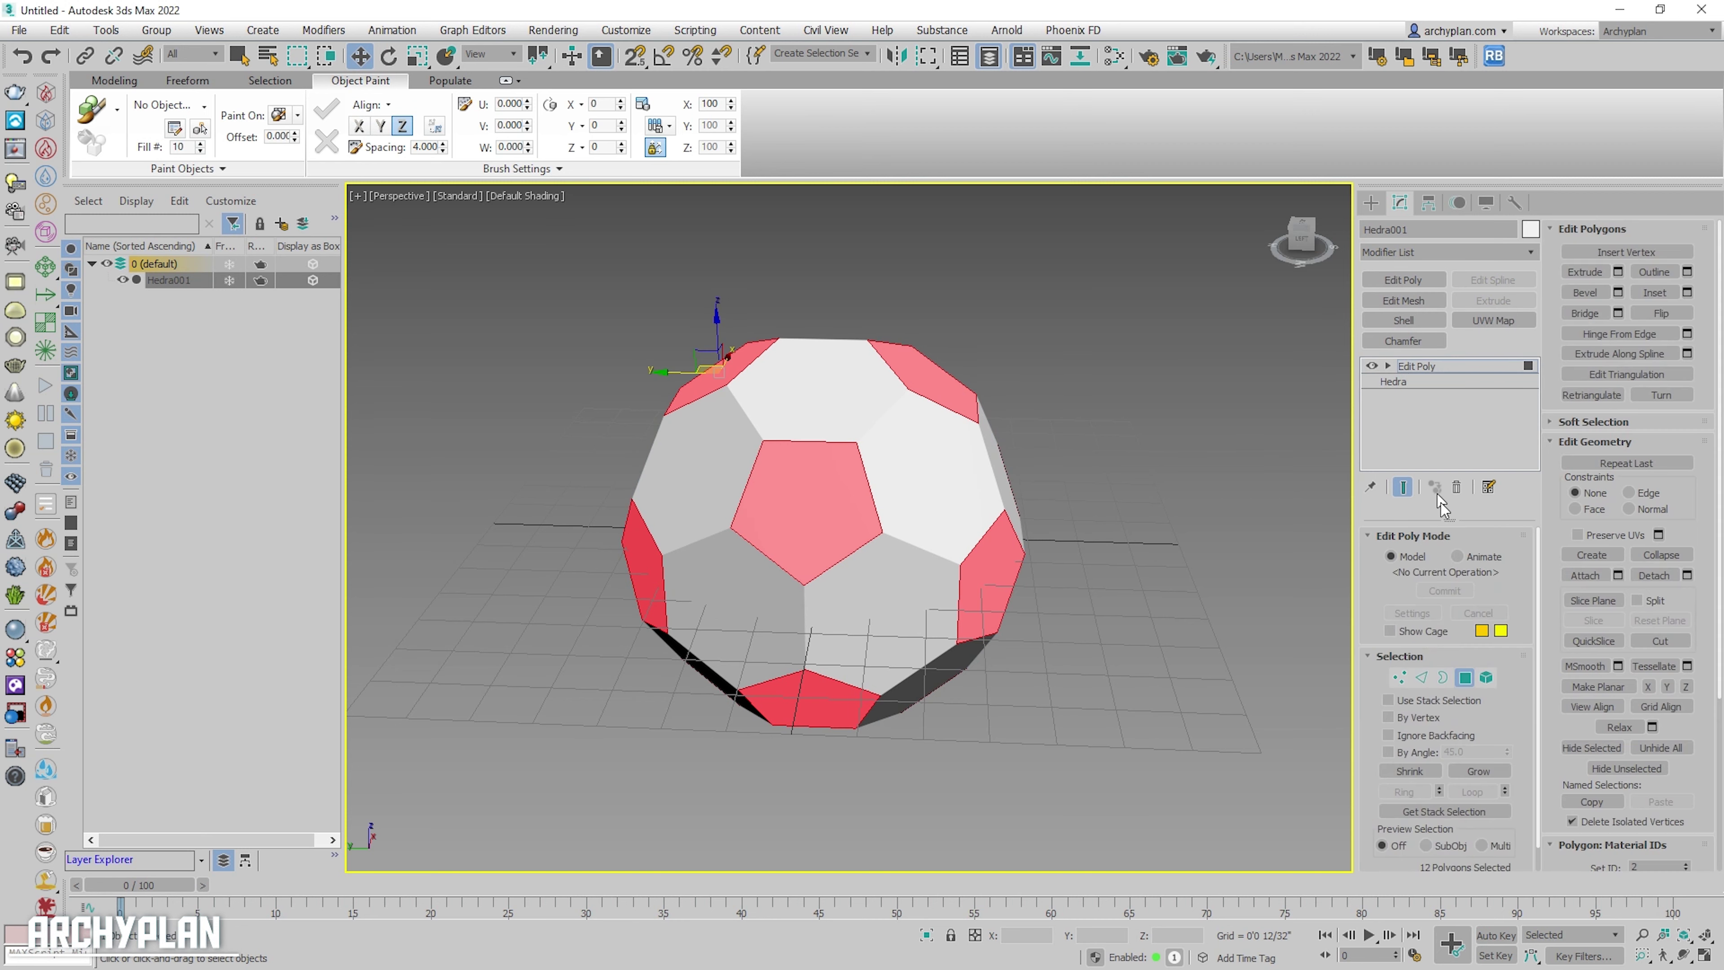
click(1464, 679)
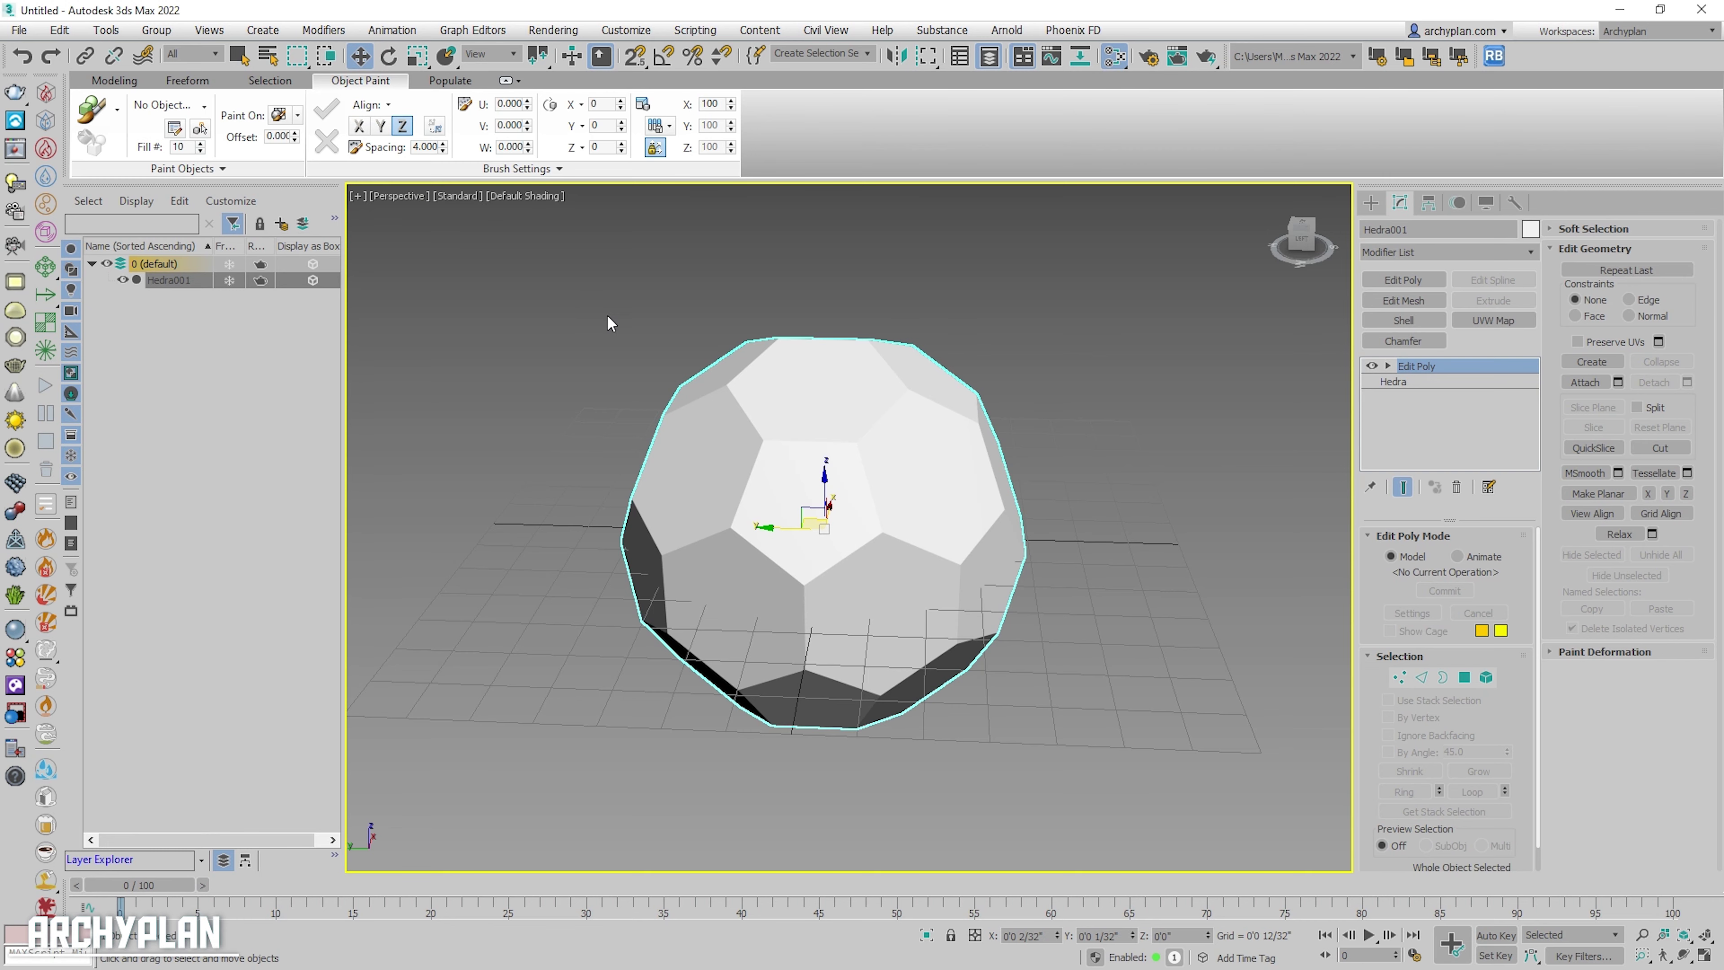
- In the Slate Material Editor, add Multi/Sub-Object Material #35 and set its sub-material count to 2
key(m)
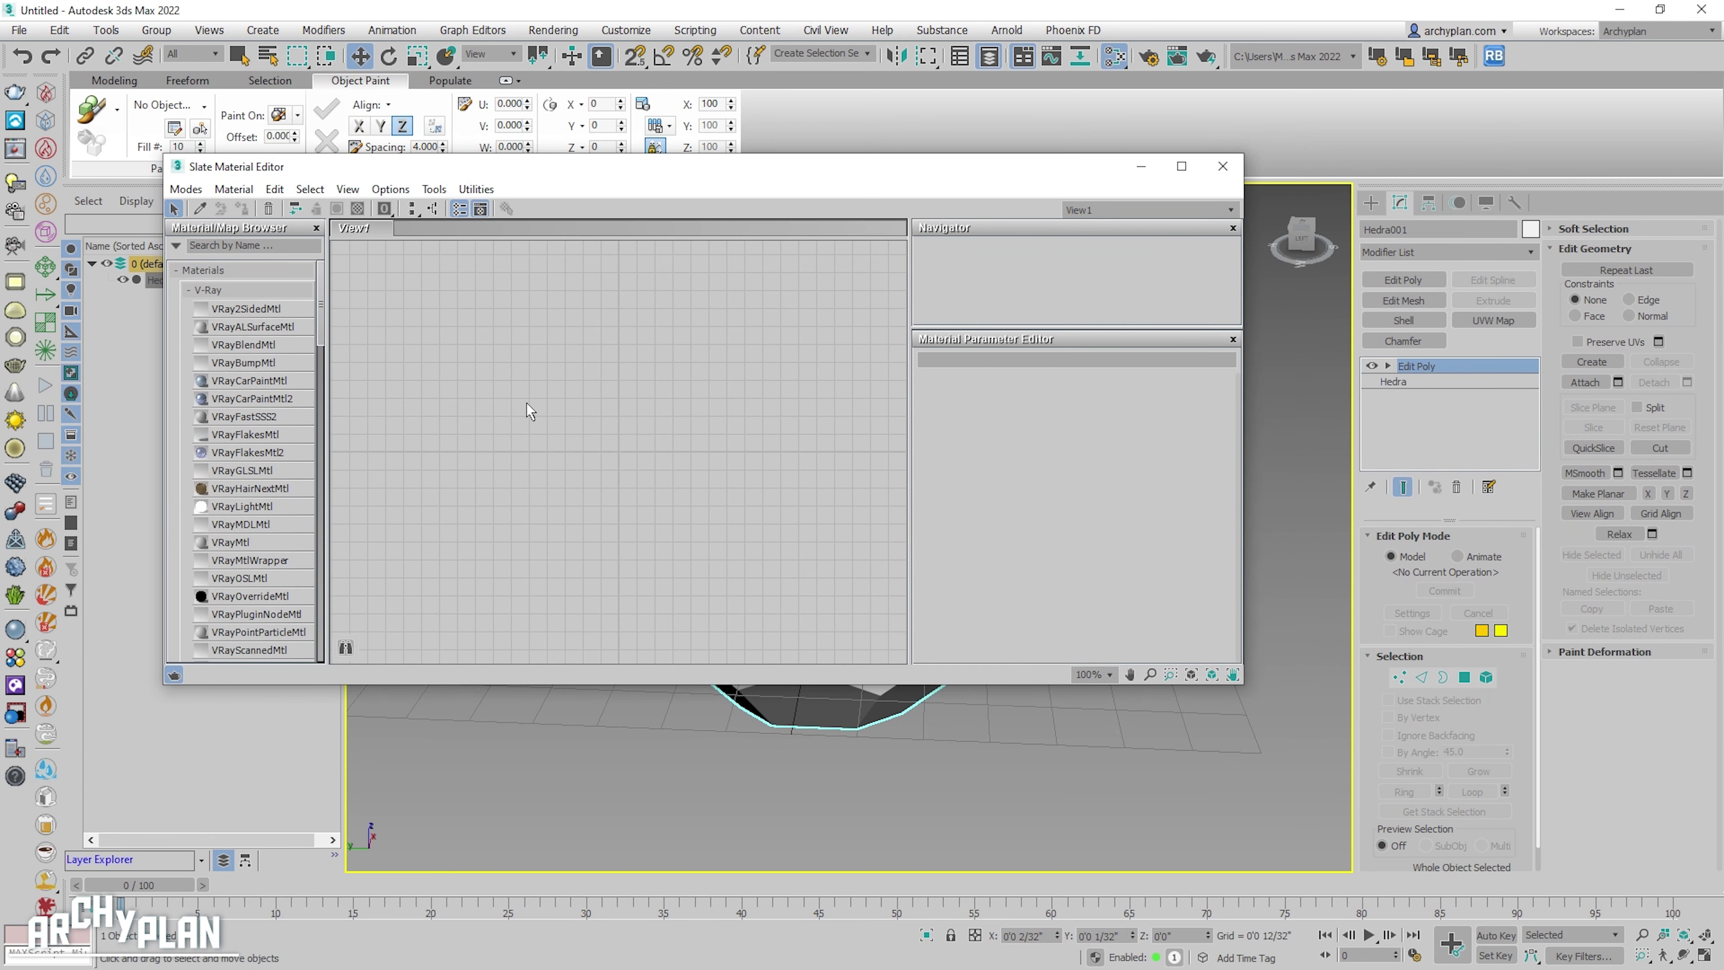
right_click(537, 381)
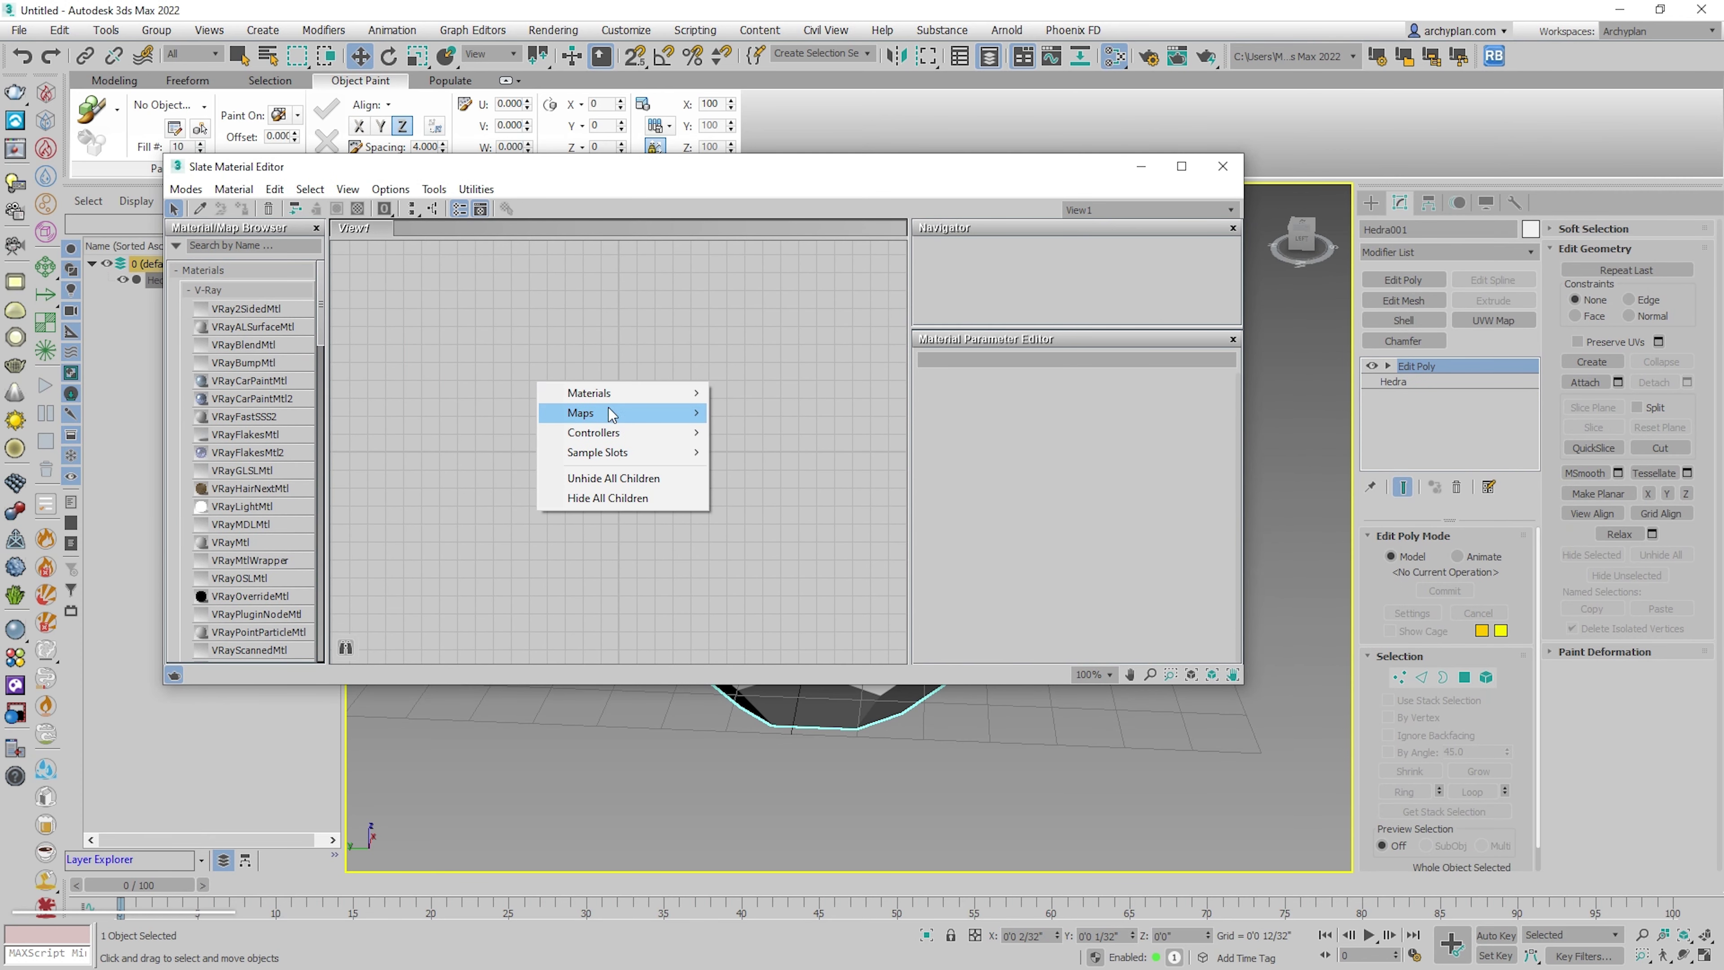
mouse_move(754, 412)
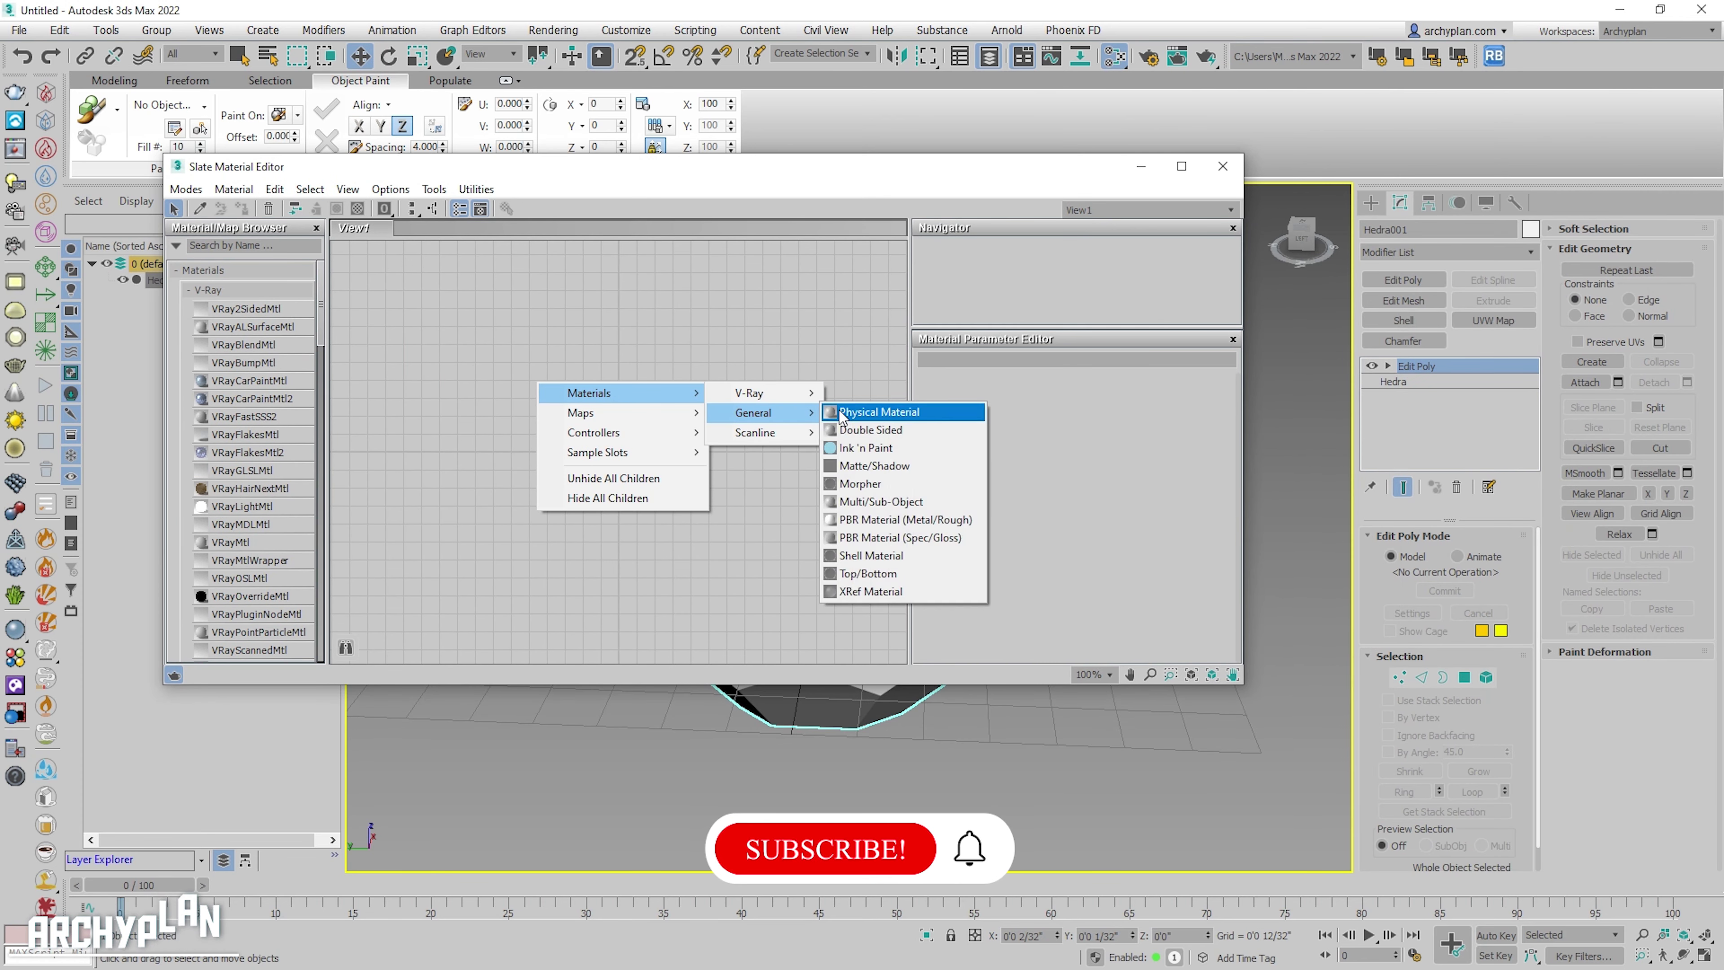
click(880, 501)
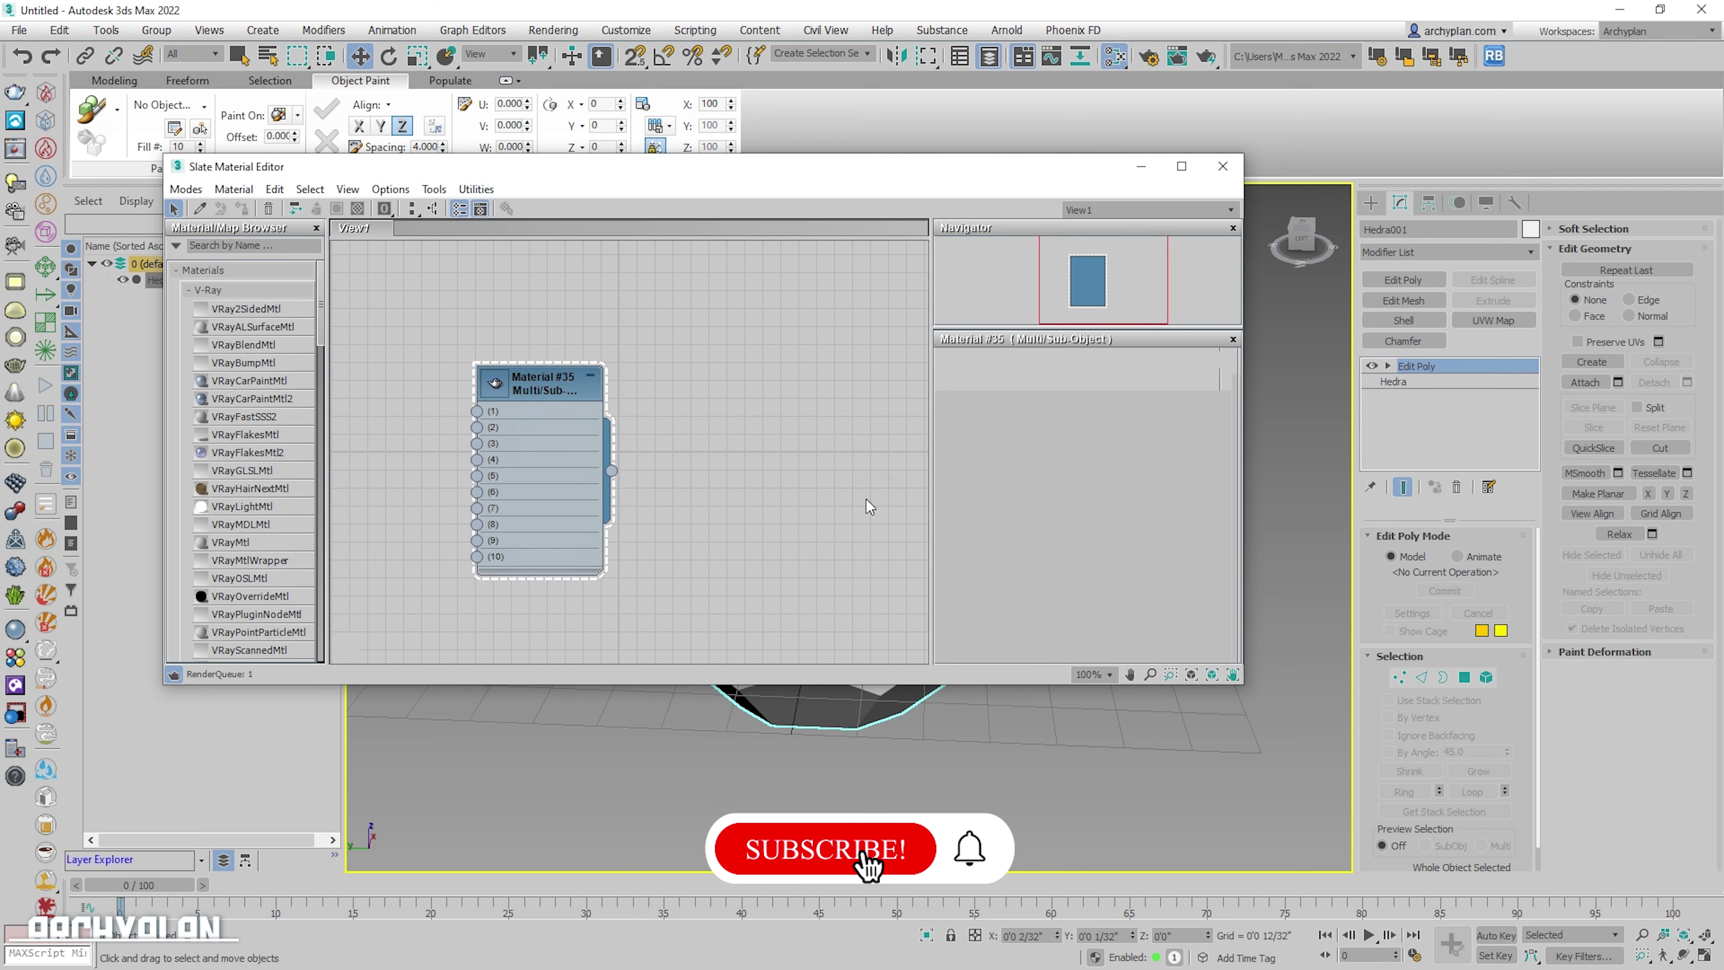
double_click(530, 377)
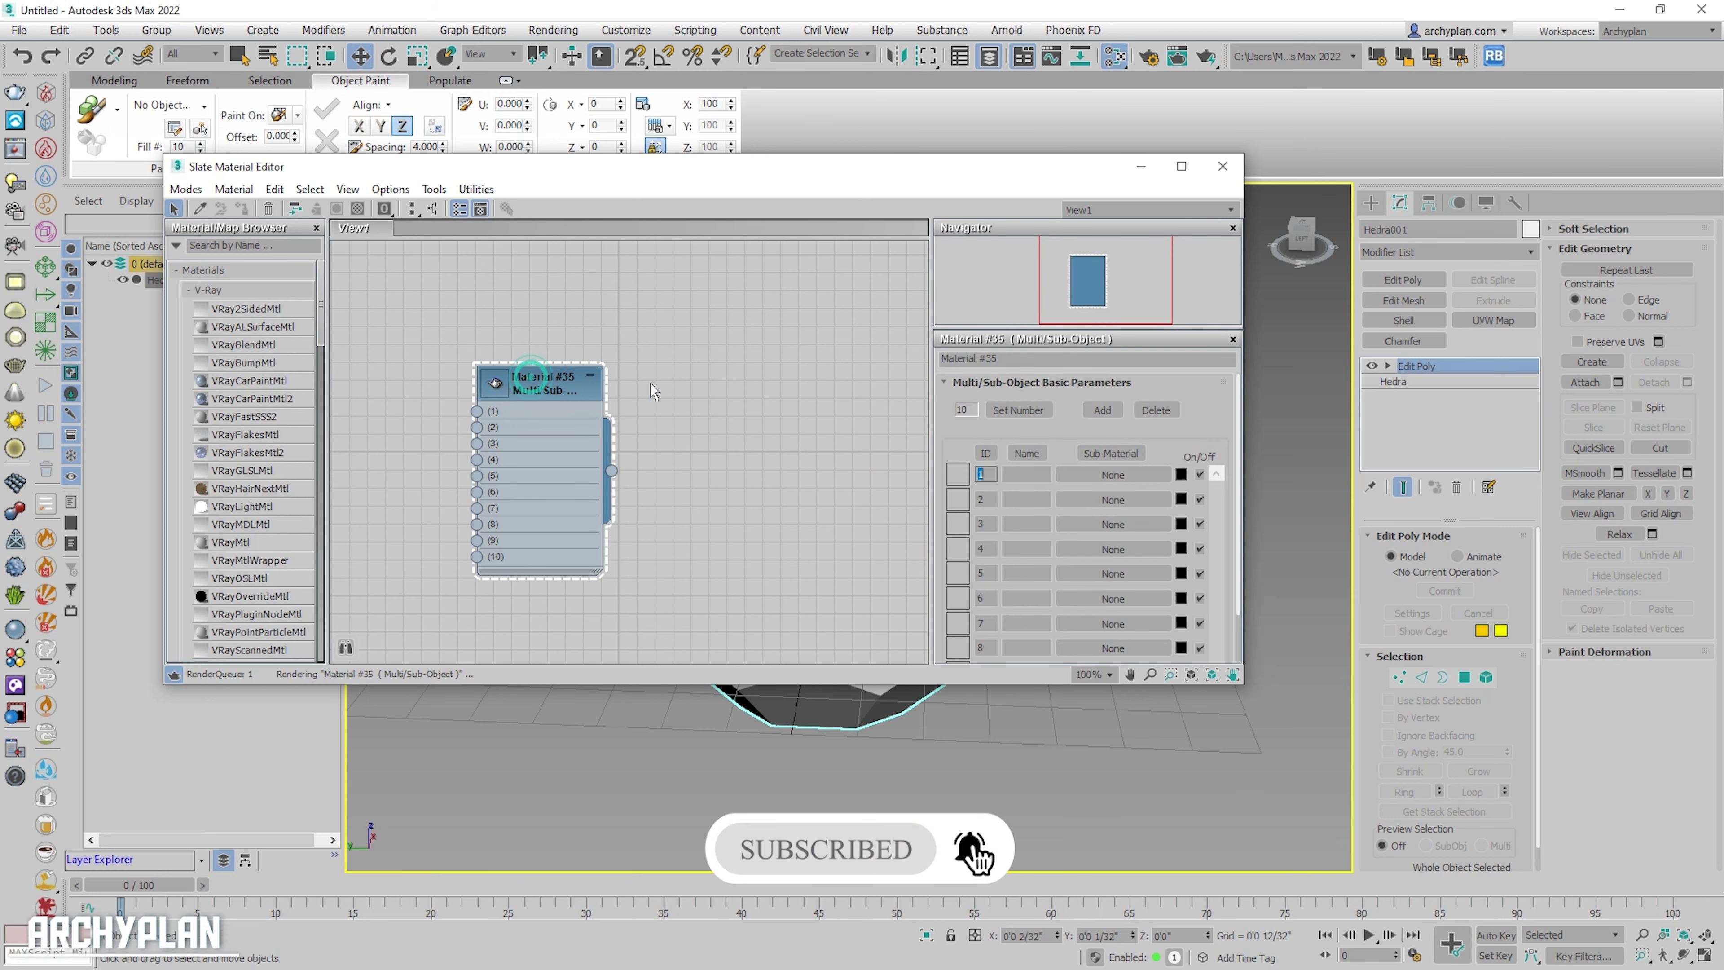
click(545, 392)
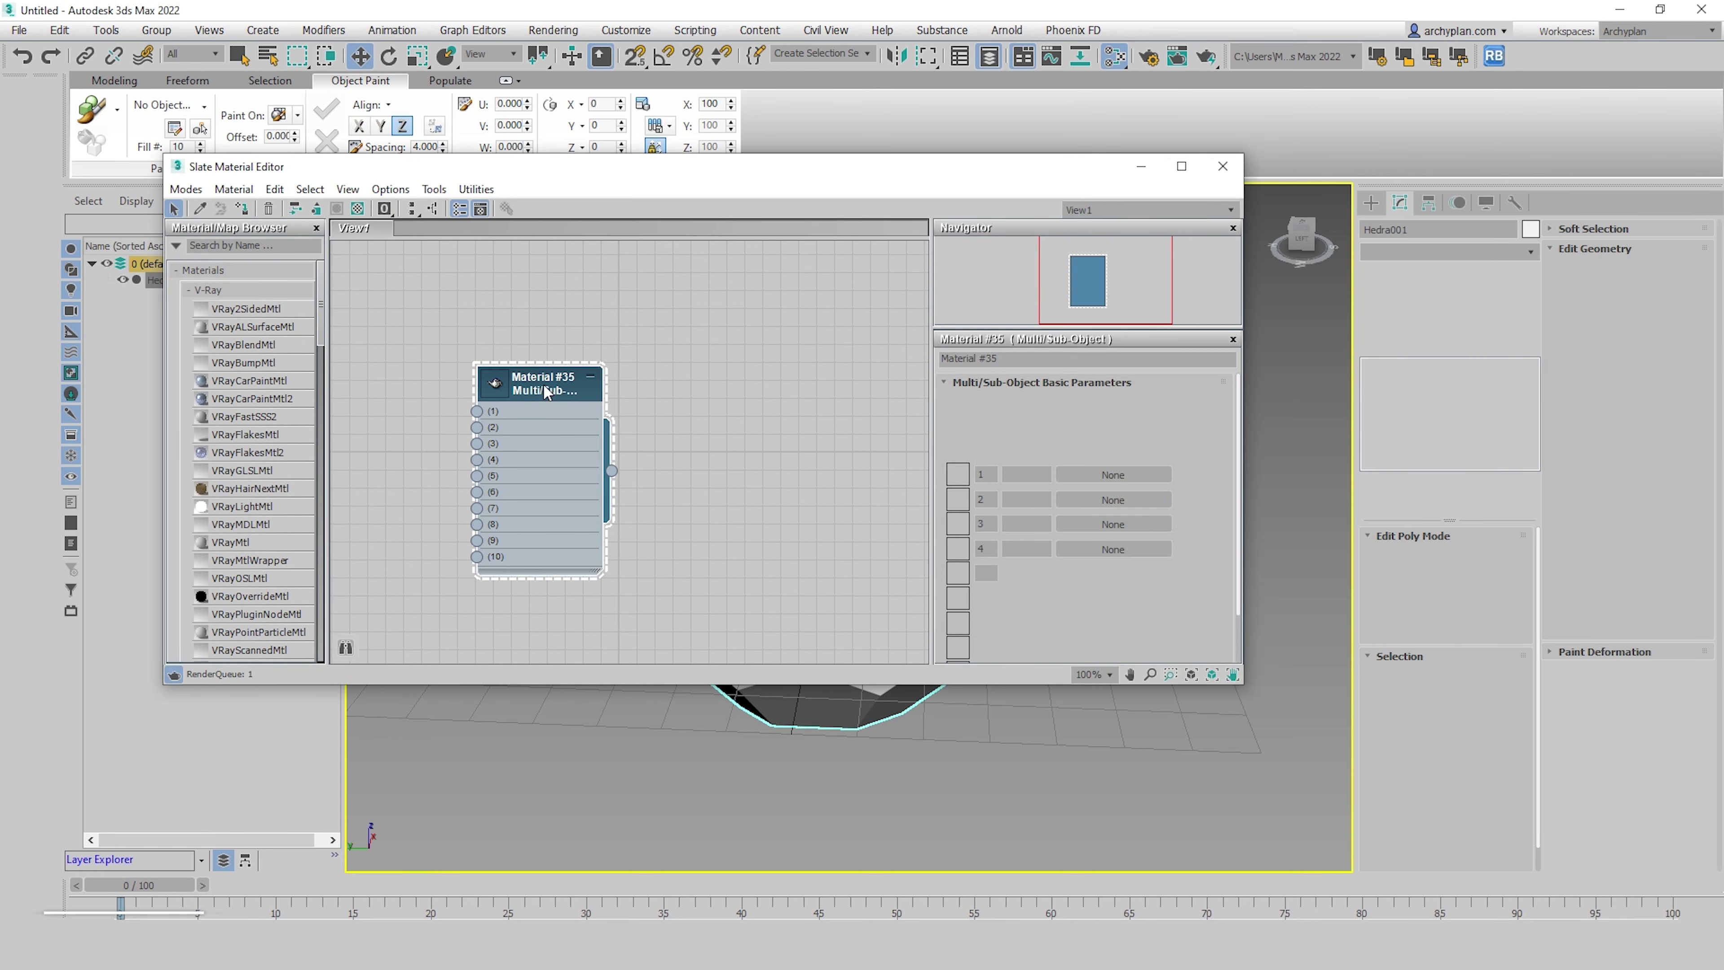
drag(543, 384, 621, 395)
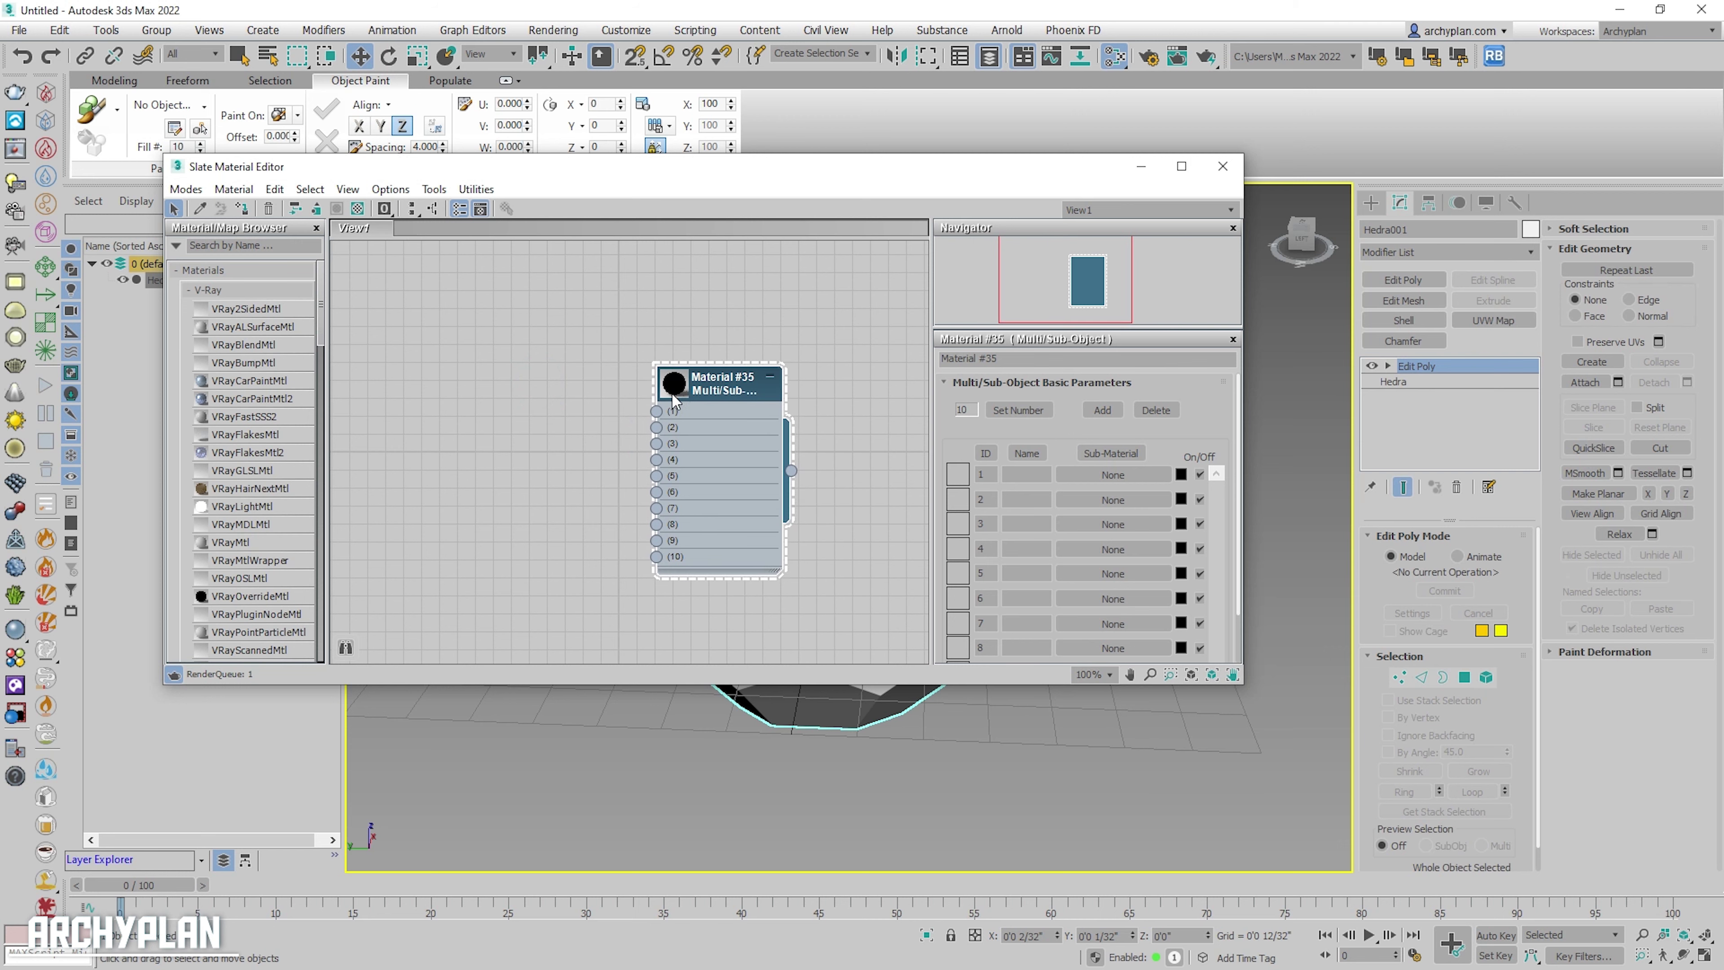
double_click(669, 388)
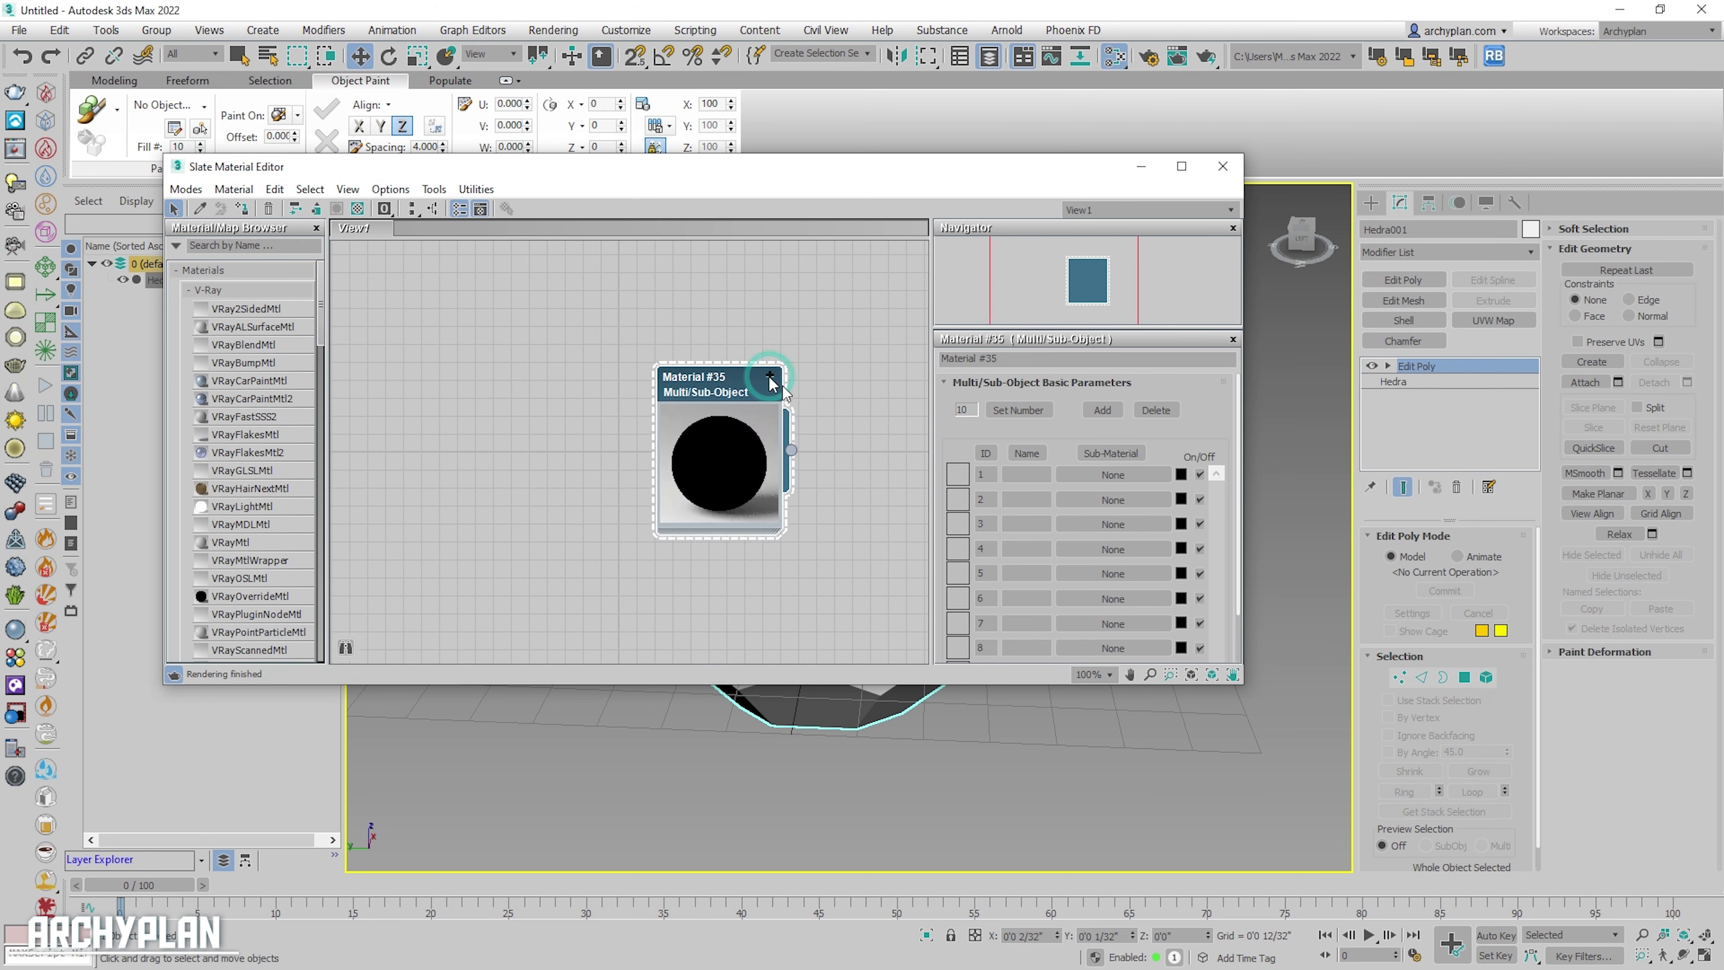
click(1018, 410)
text(2)
click(781, 419)
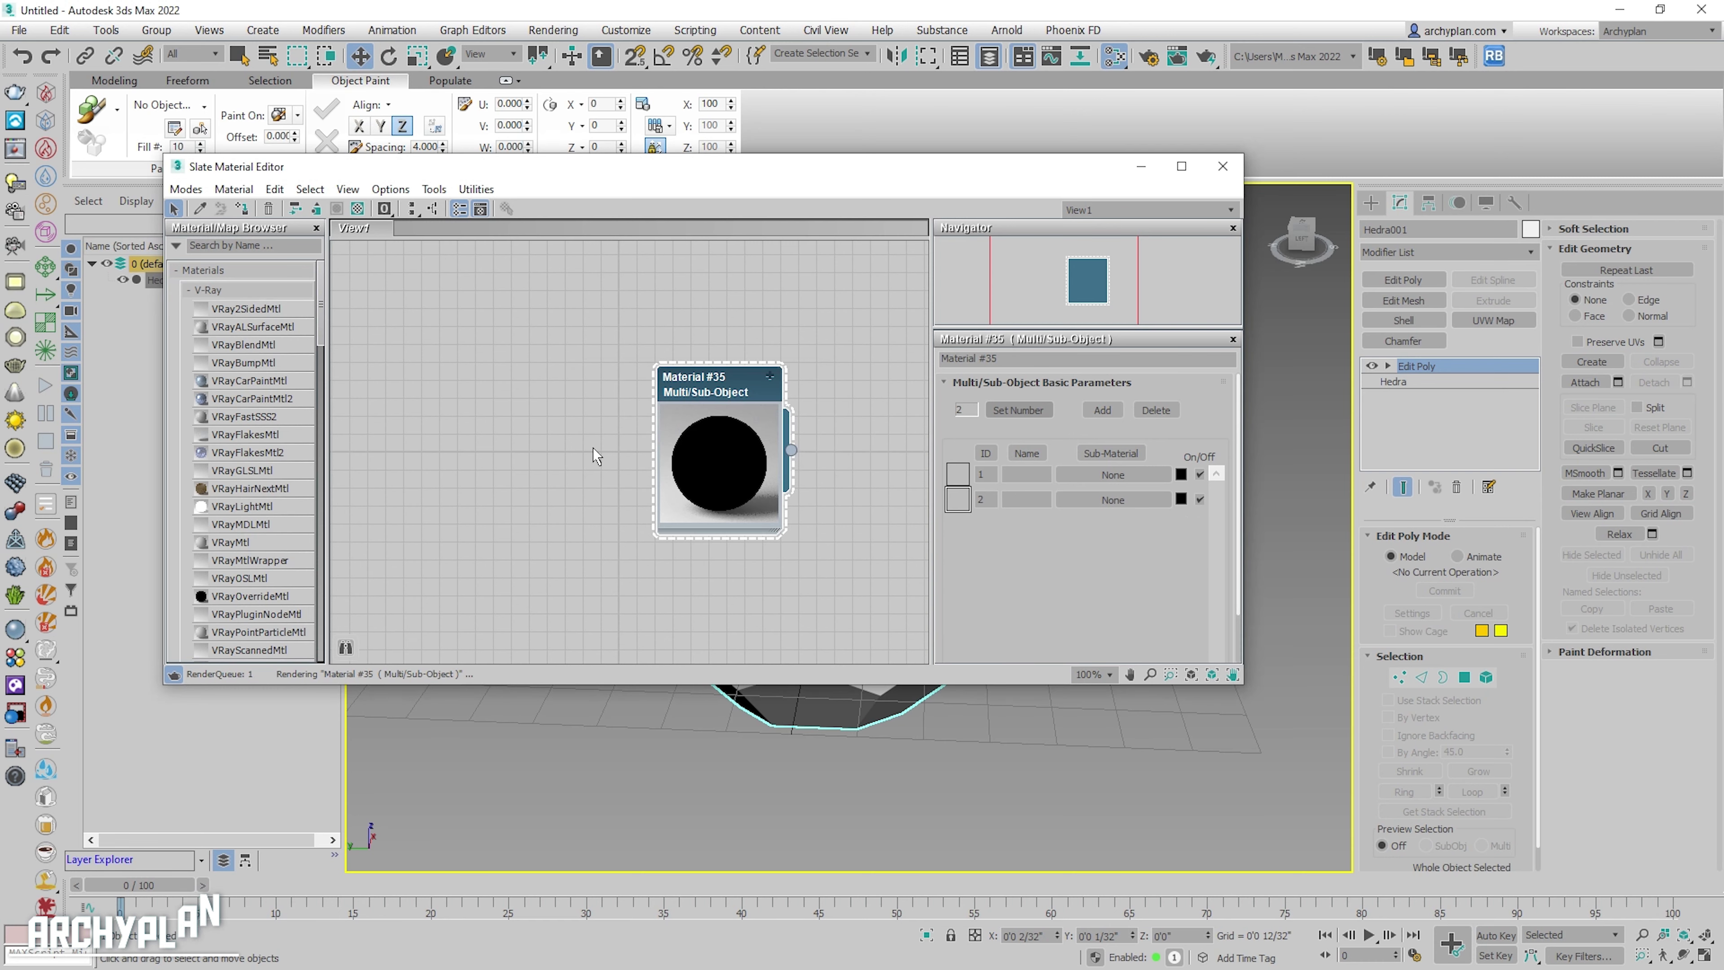
- Add VRayMtl Material #36 with diffuse value 45, then Shift-copy it as Material #37
right_click(520, 401)
mouse_move(730, 412)
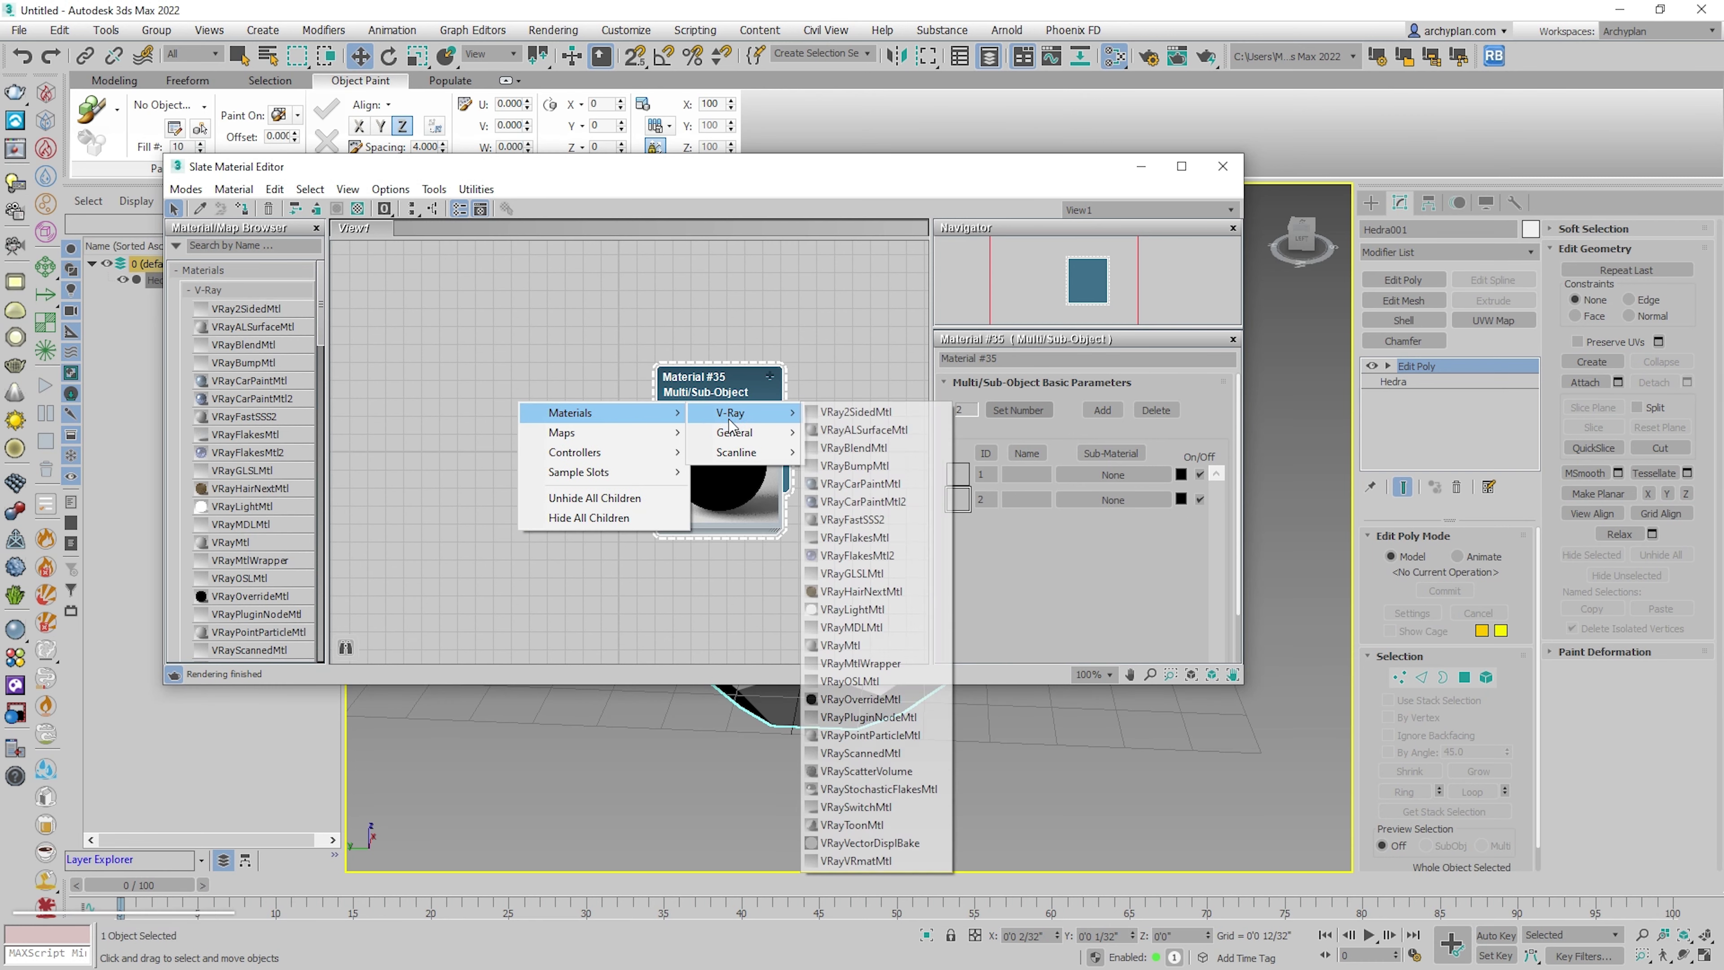
click(848, 646)
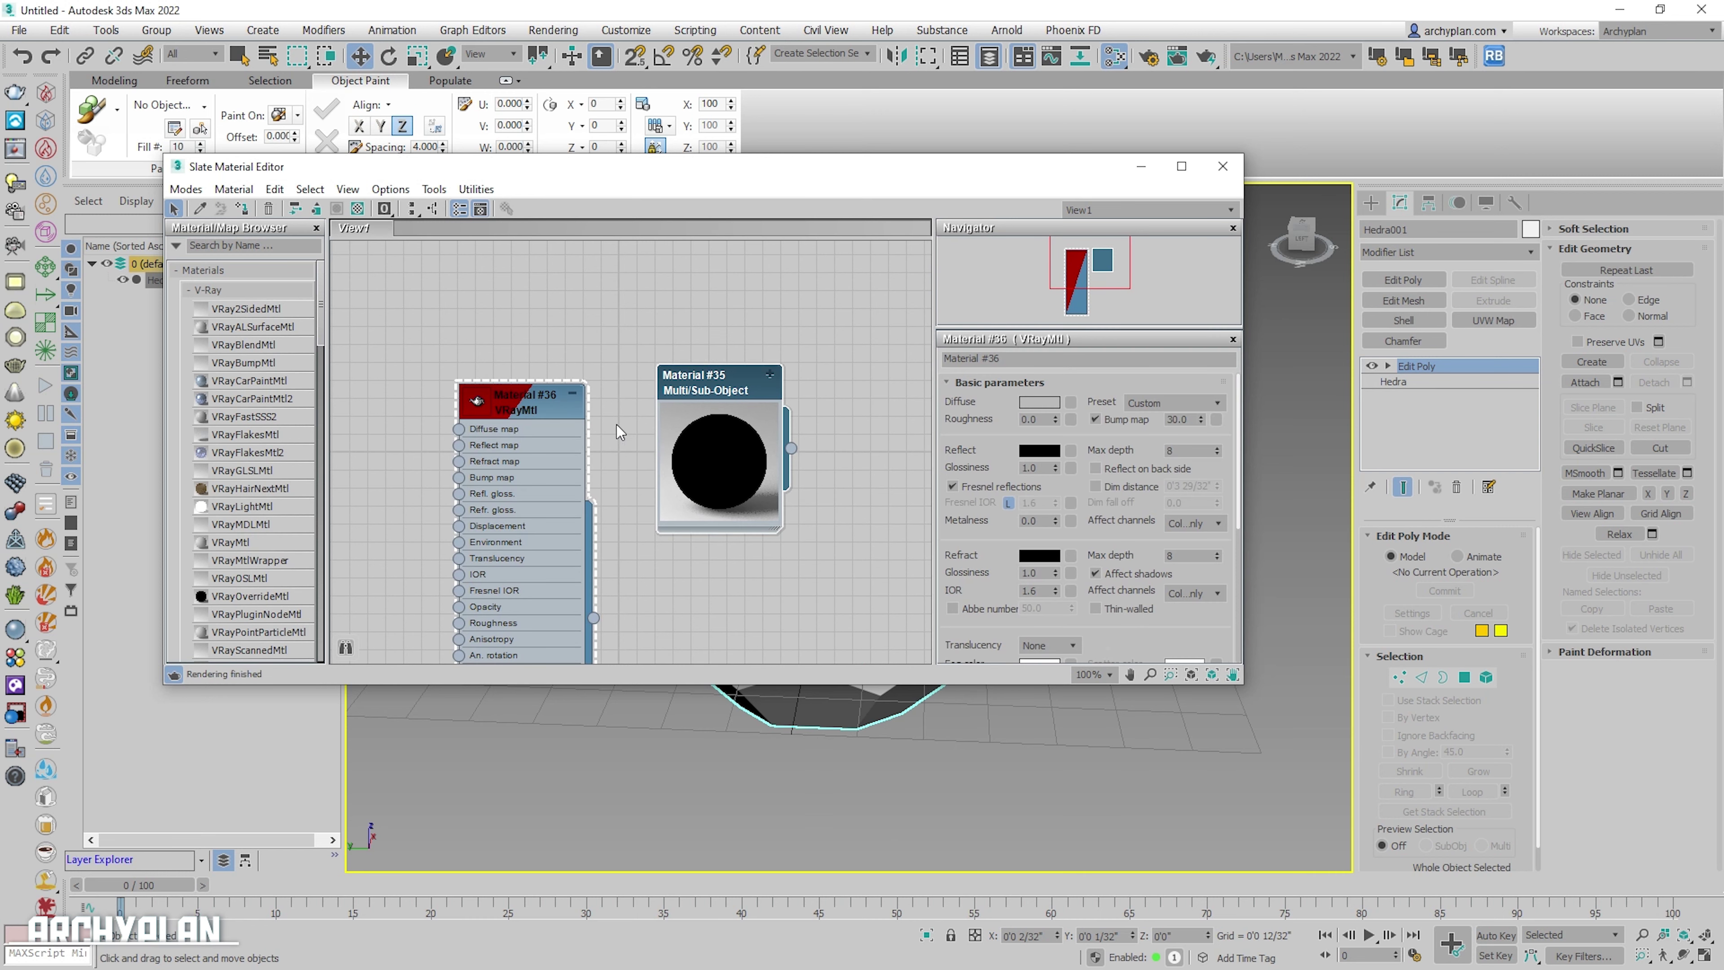
click(574, 395)
drag(543, 406, 483, 289)
double_click(464, 388)
click(1040, 401)
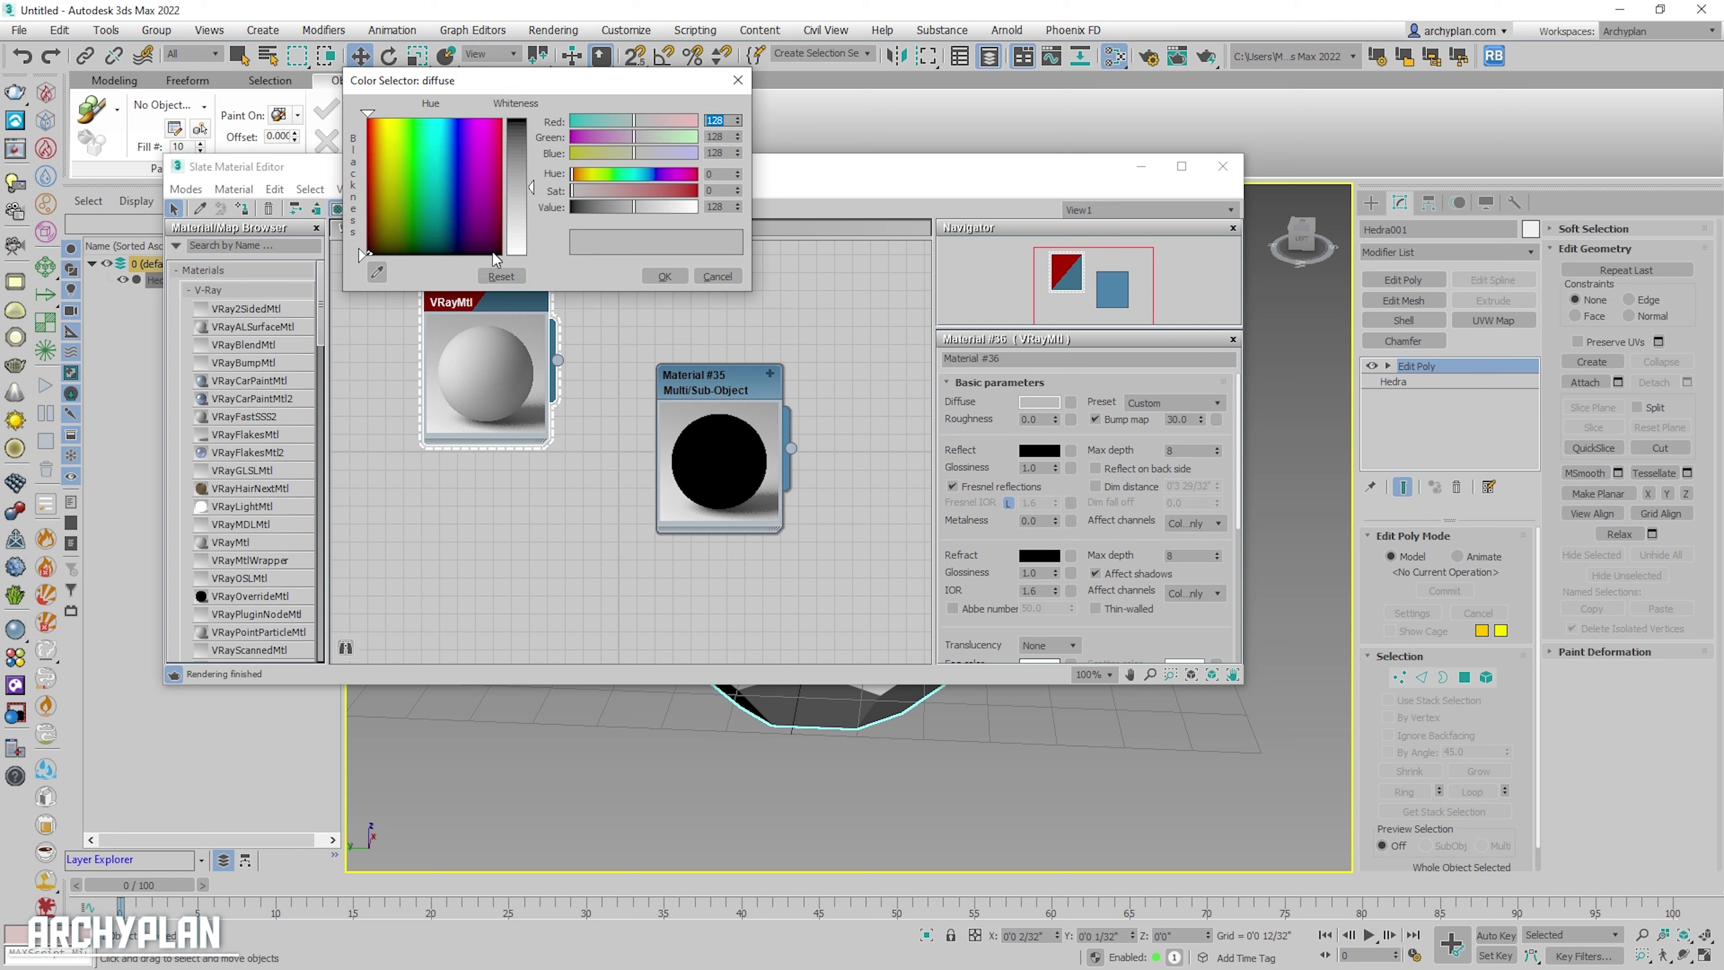
double_click(717, 207)
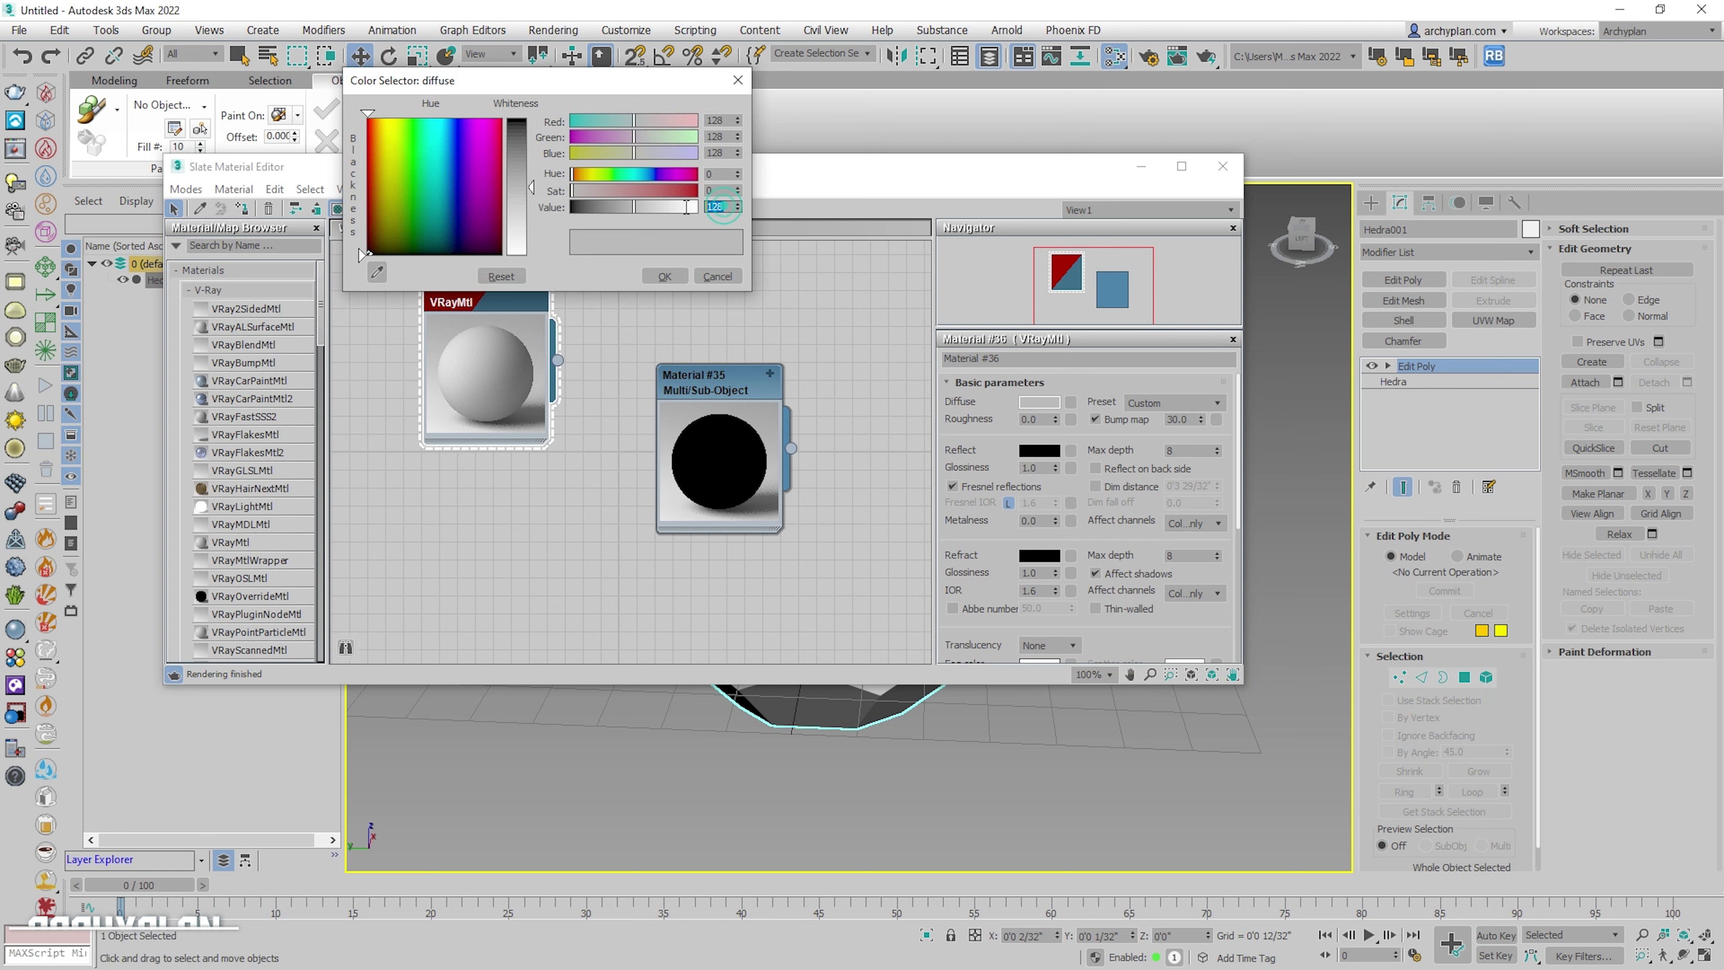
text(45)
click(665, 276)
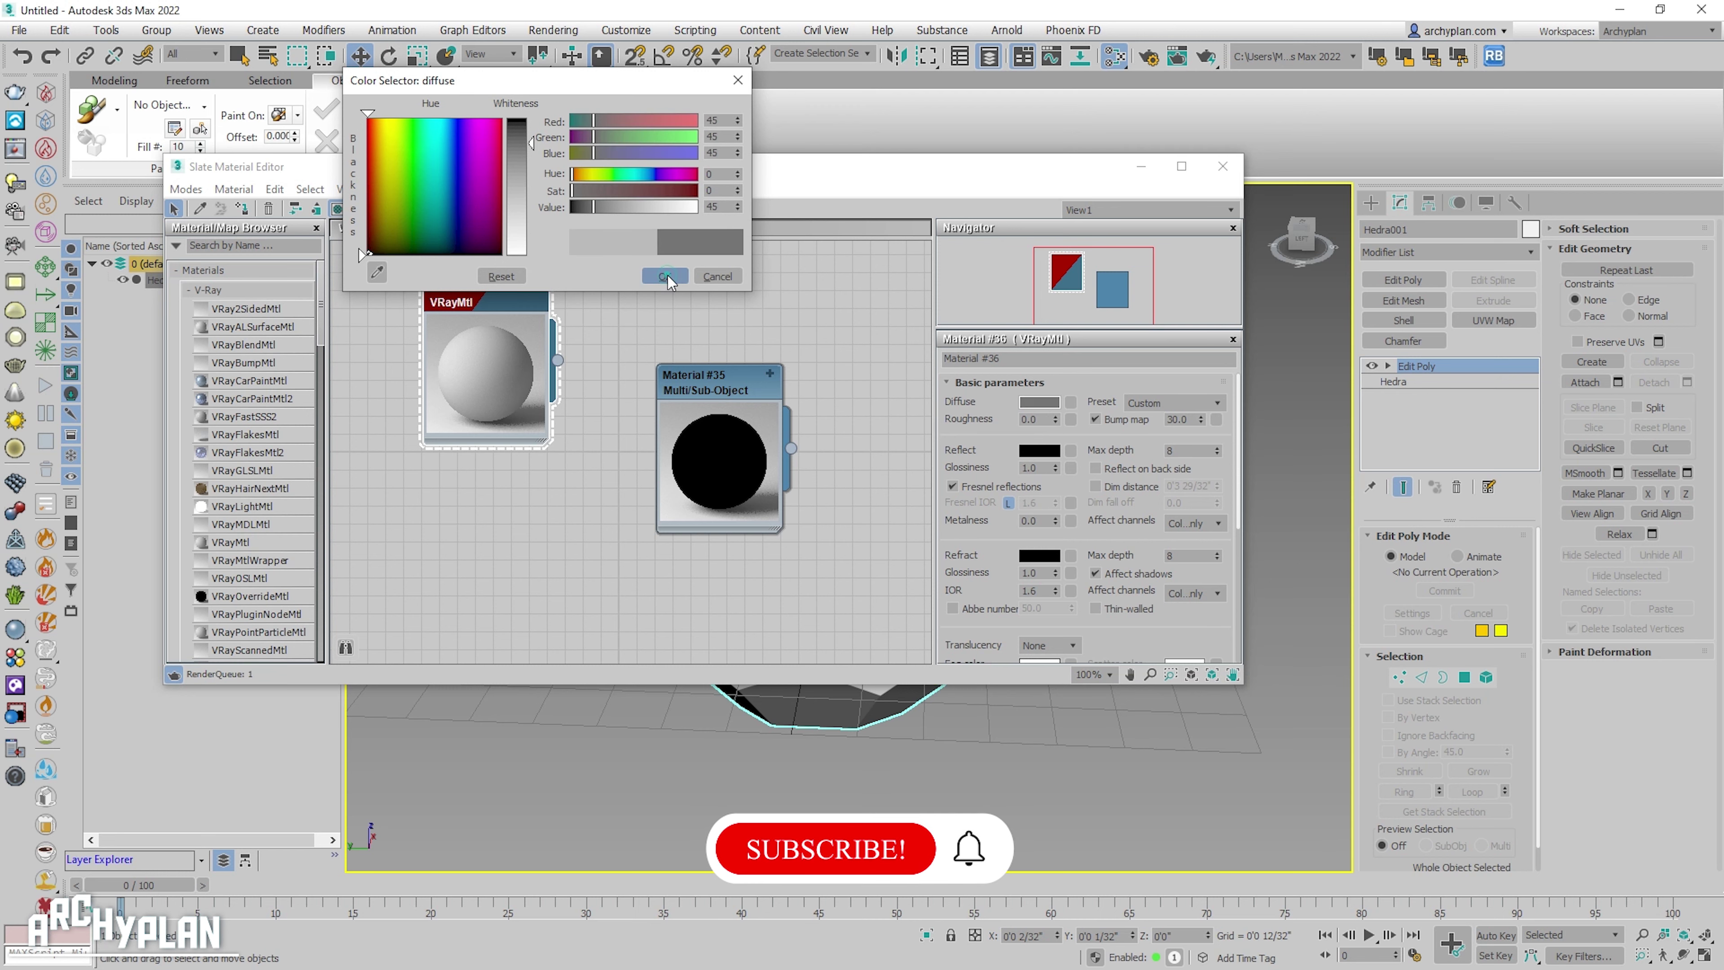
shift+drag(505, 297, 505, 501)
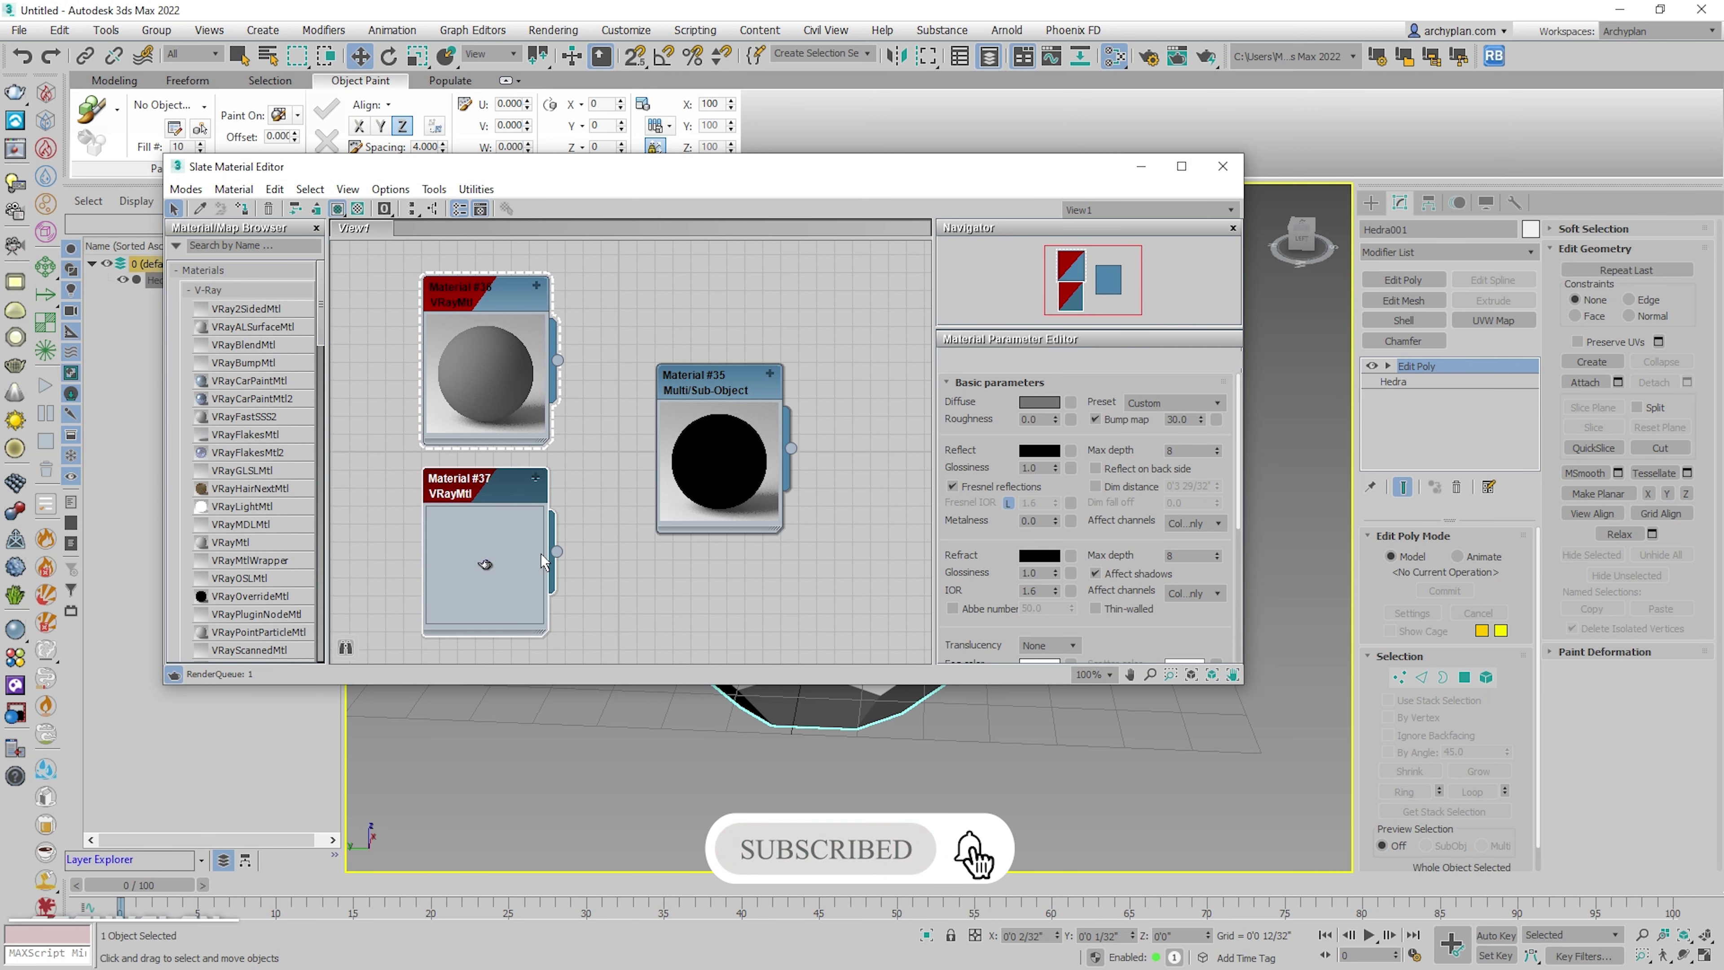
- Set Material #37's diffuse value to 225 for a light grey
drag(505, 494, 509, 499)
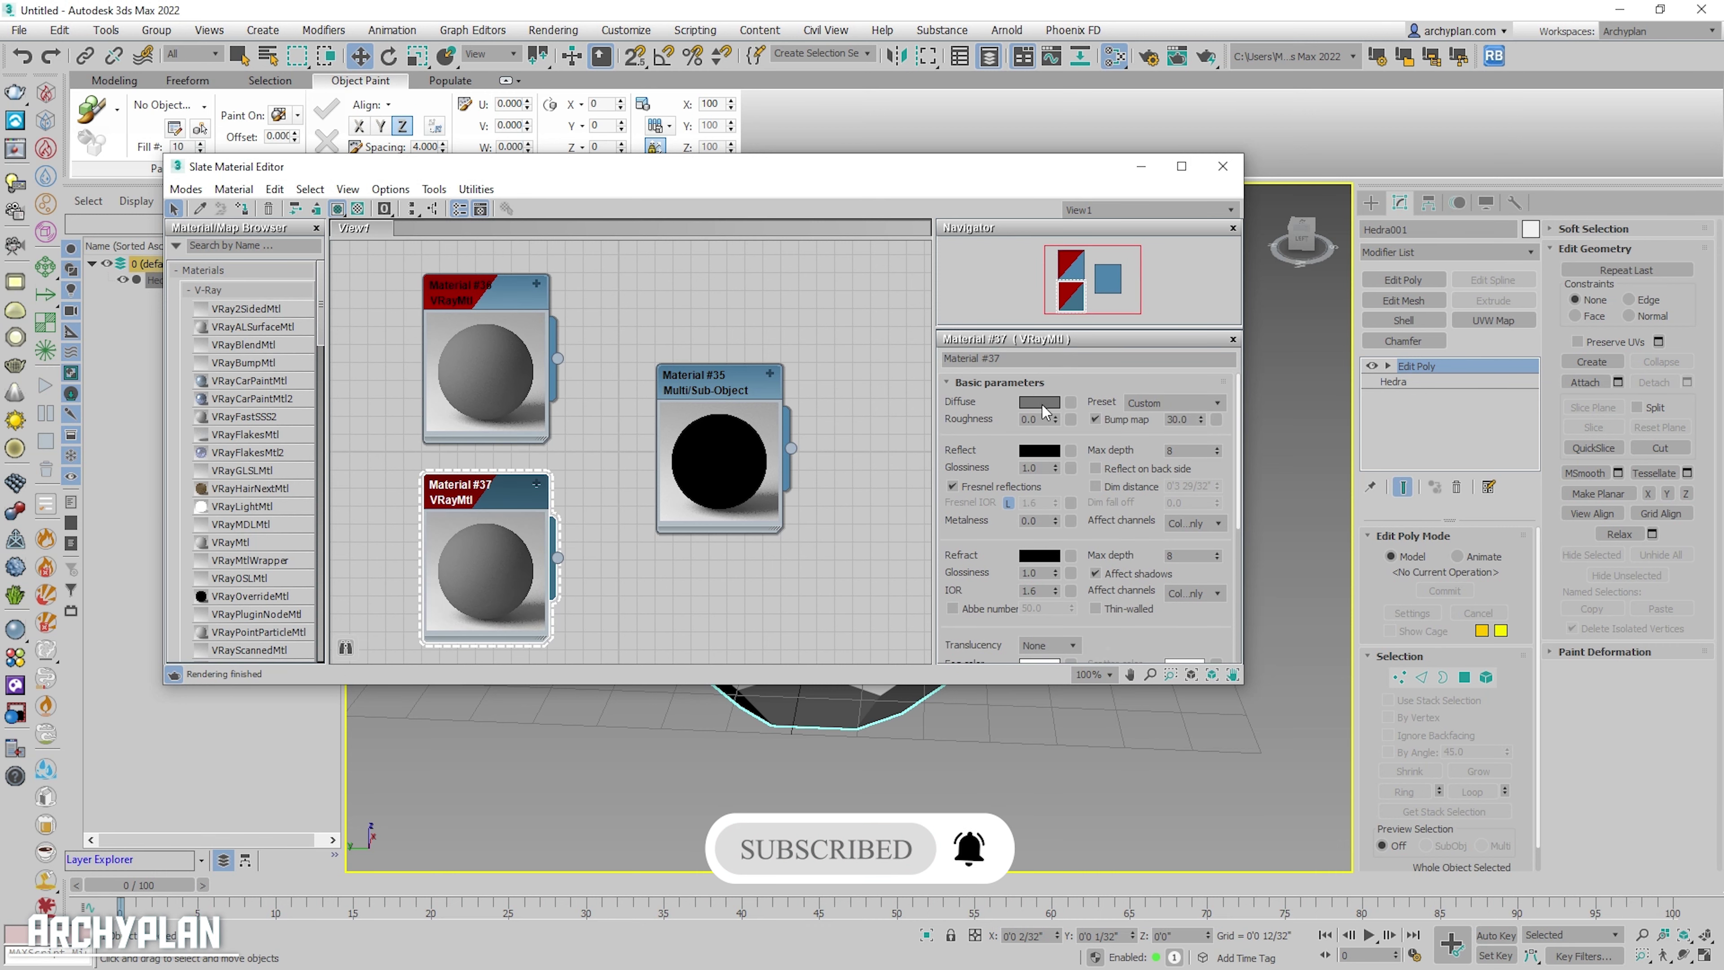
click(1038, 402)
double_click(716, 206)
text(2)
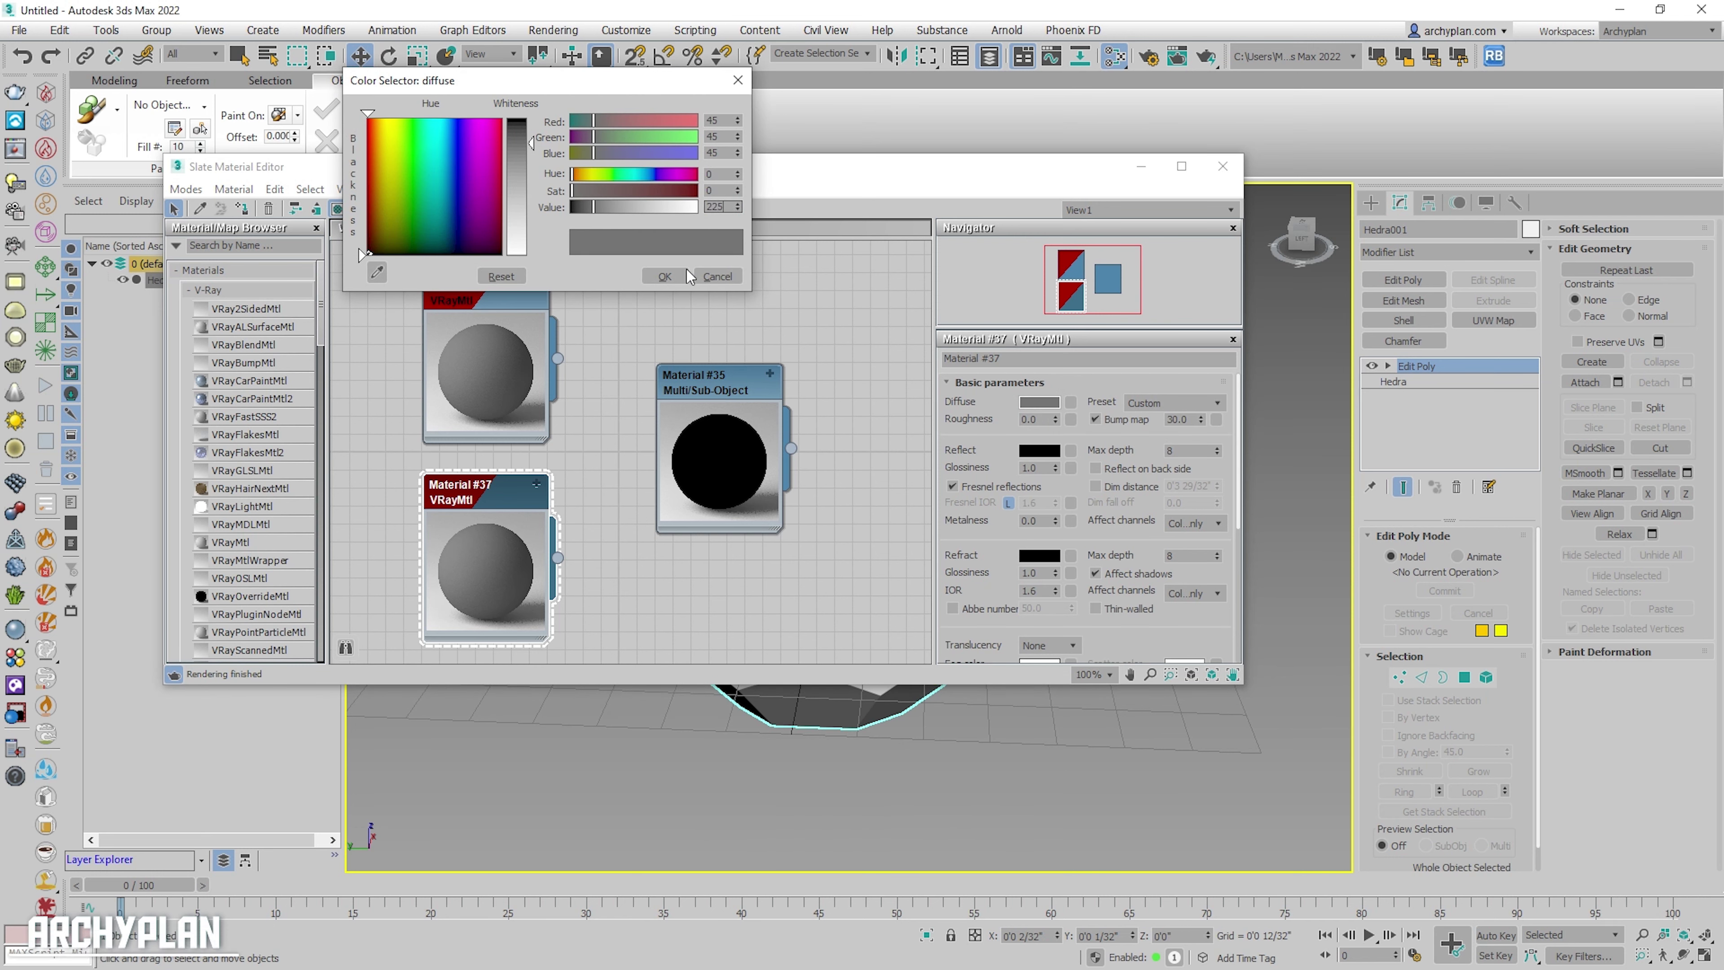
text(25)
key(Return)
key(Return)
- Wire Materials #36 and #37 into Material #35 and assign it to the hedra
drag(557, 357, 671, 446)
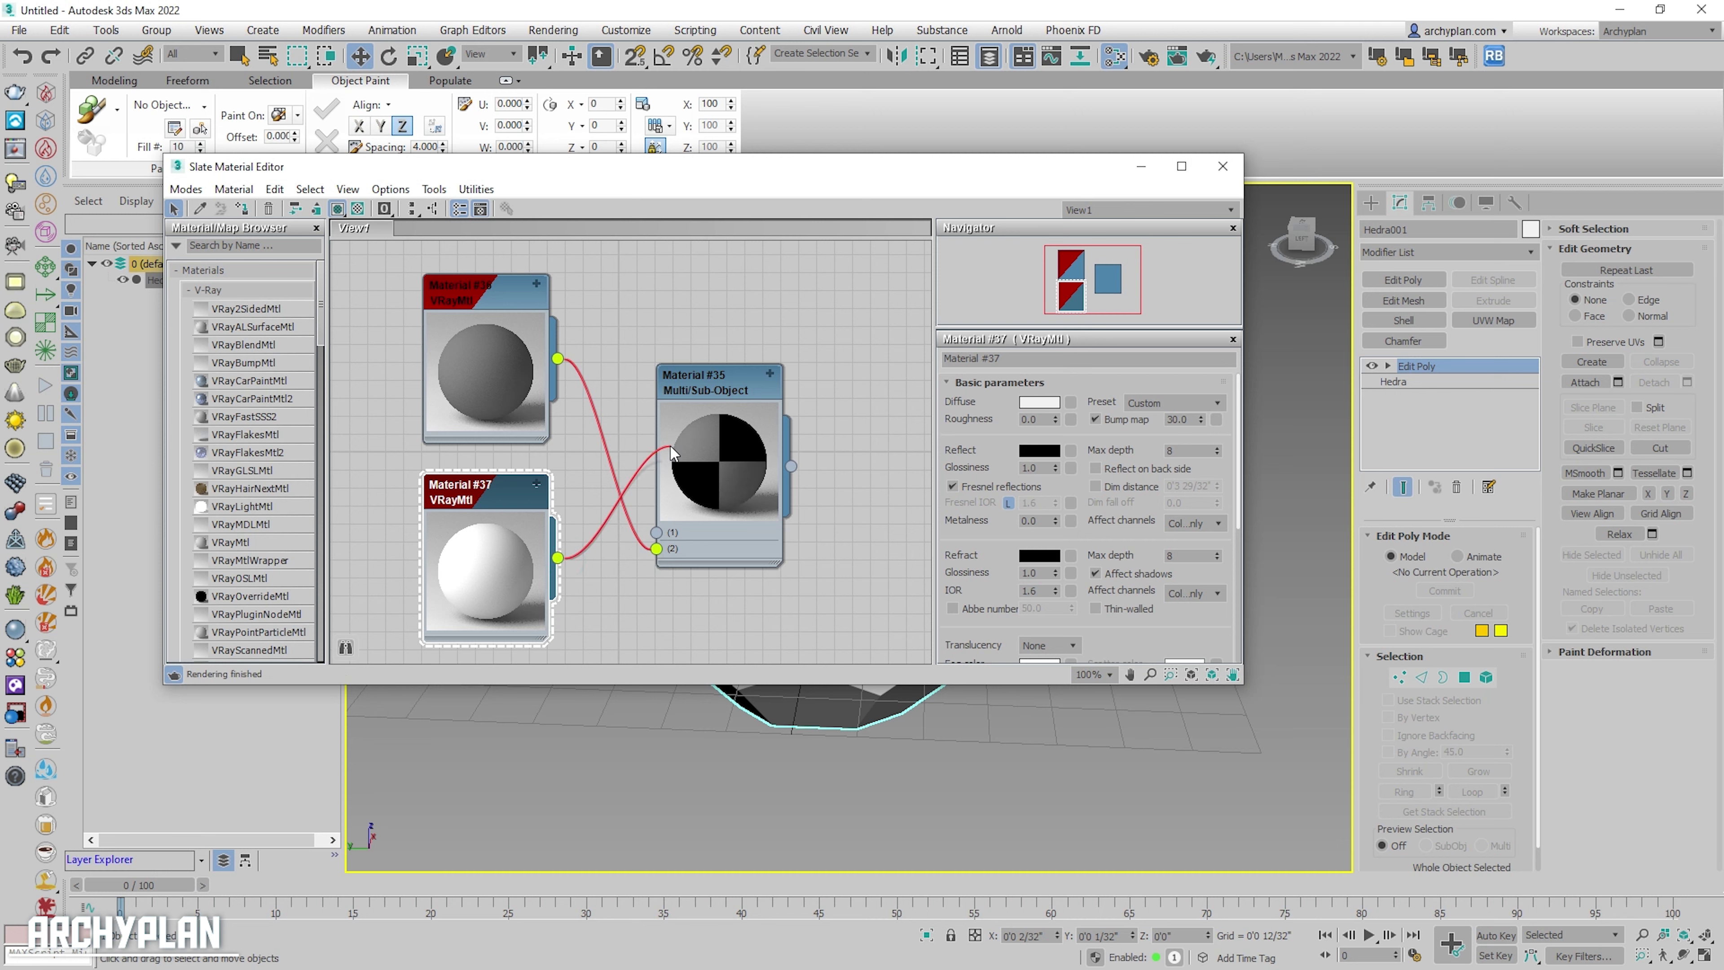
mouse_move(645, 532)
mouse_down()
mouse_move(662, 468)
mouse_move(656, 536)
mouse_up()
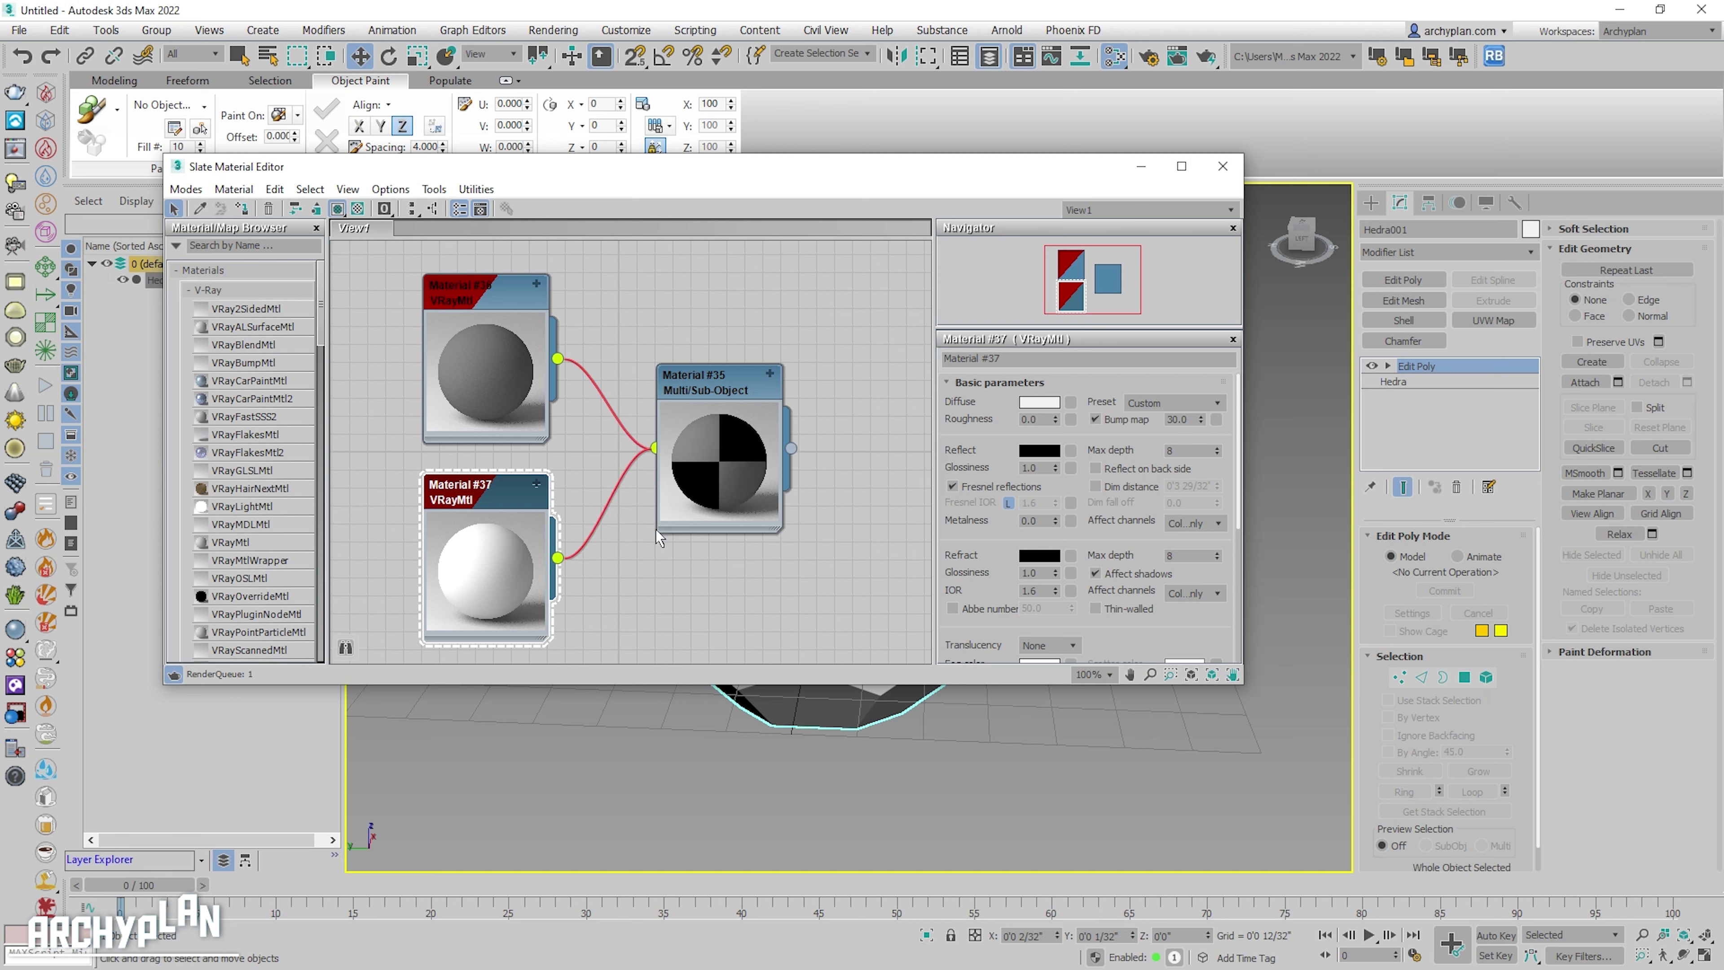
double_click(724, 389)
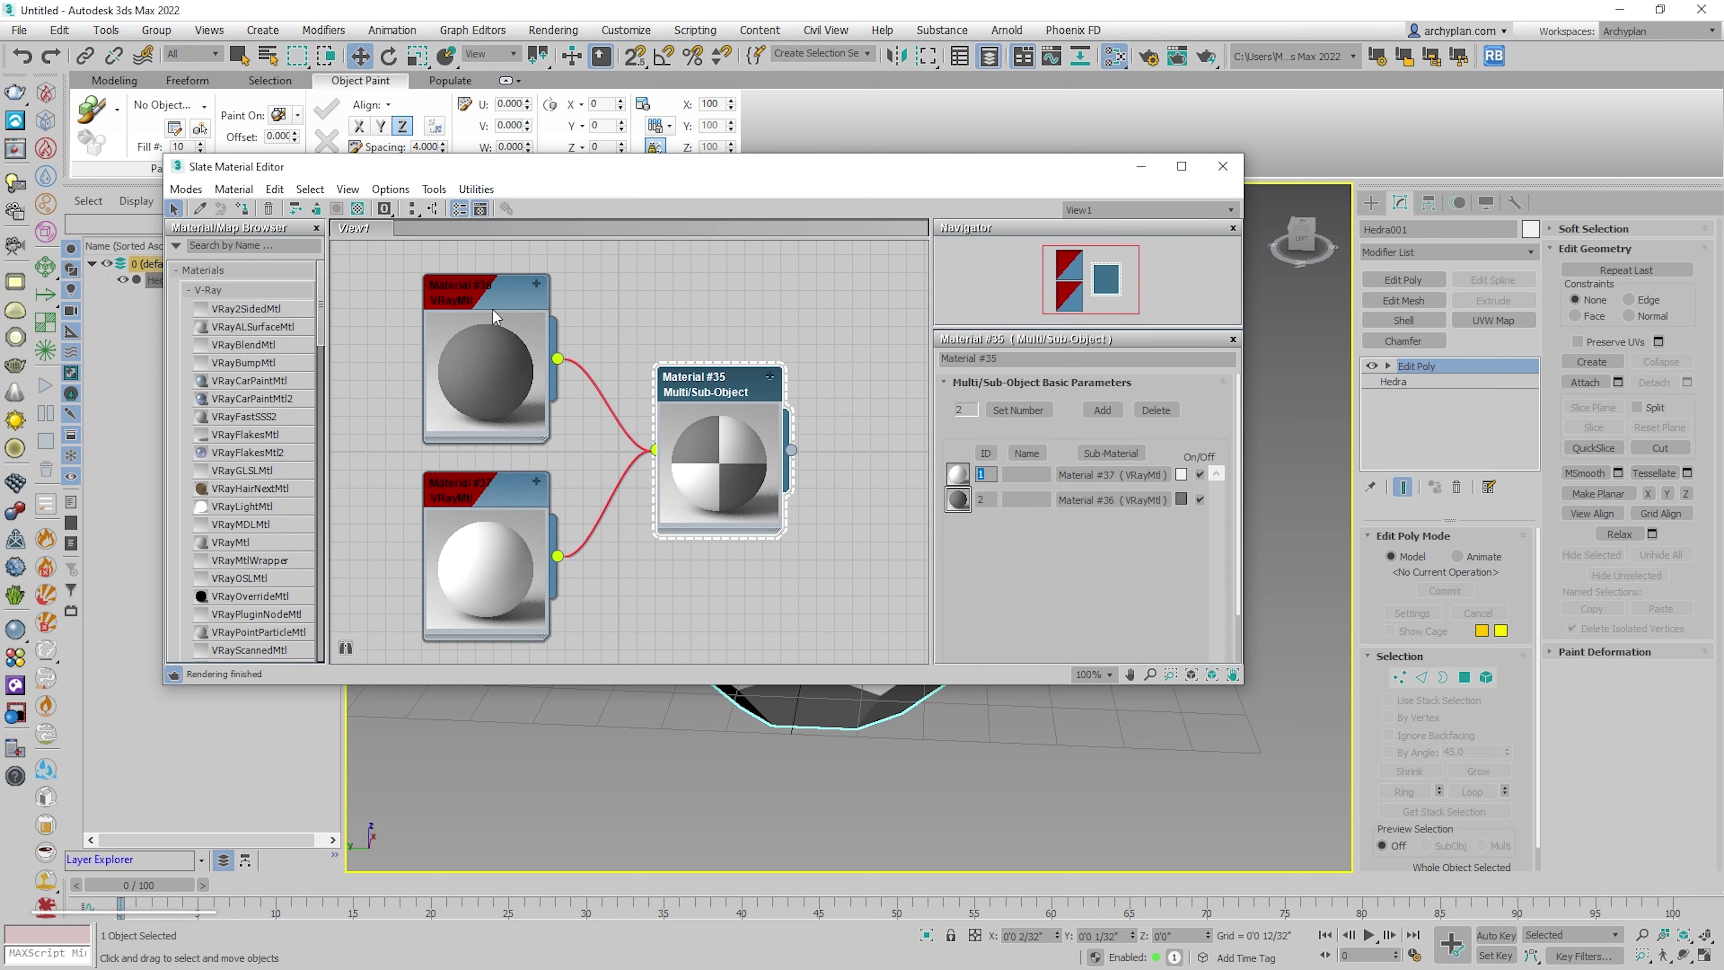
click(239, 209)
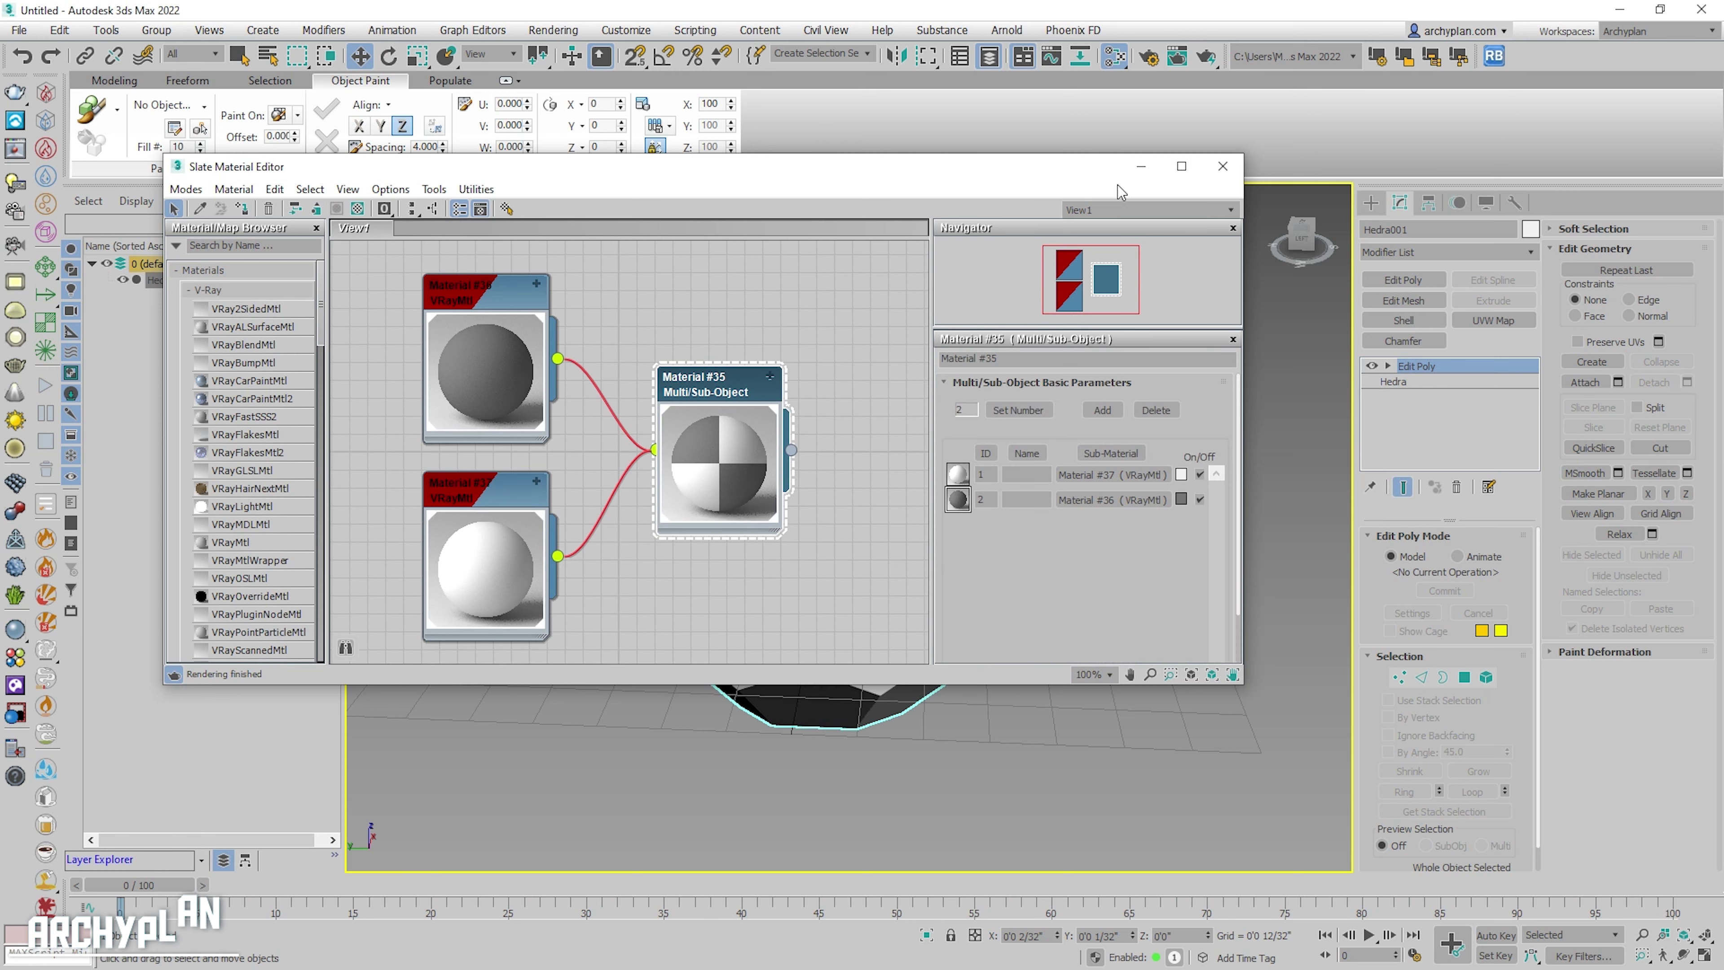
click(1140, 167)
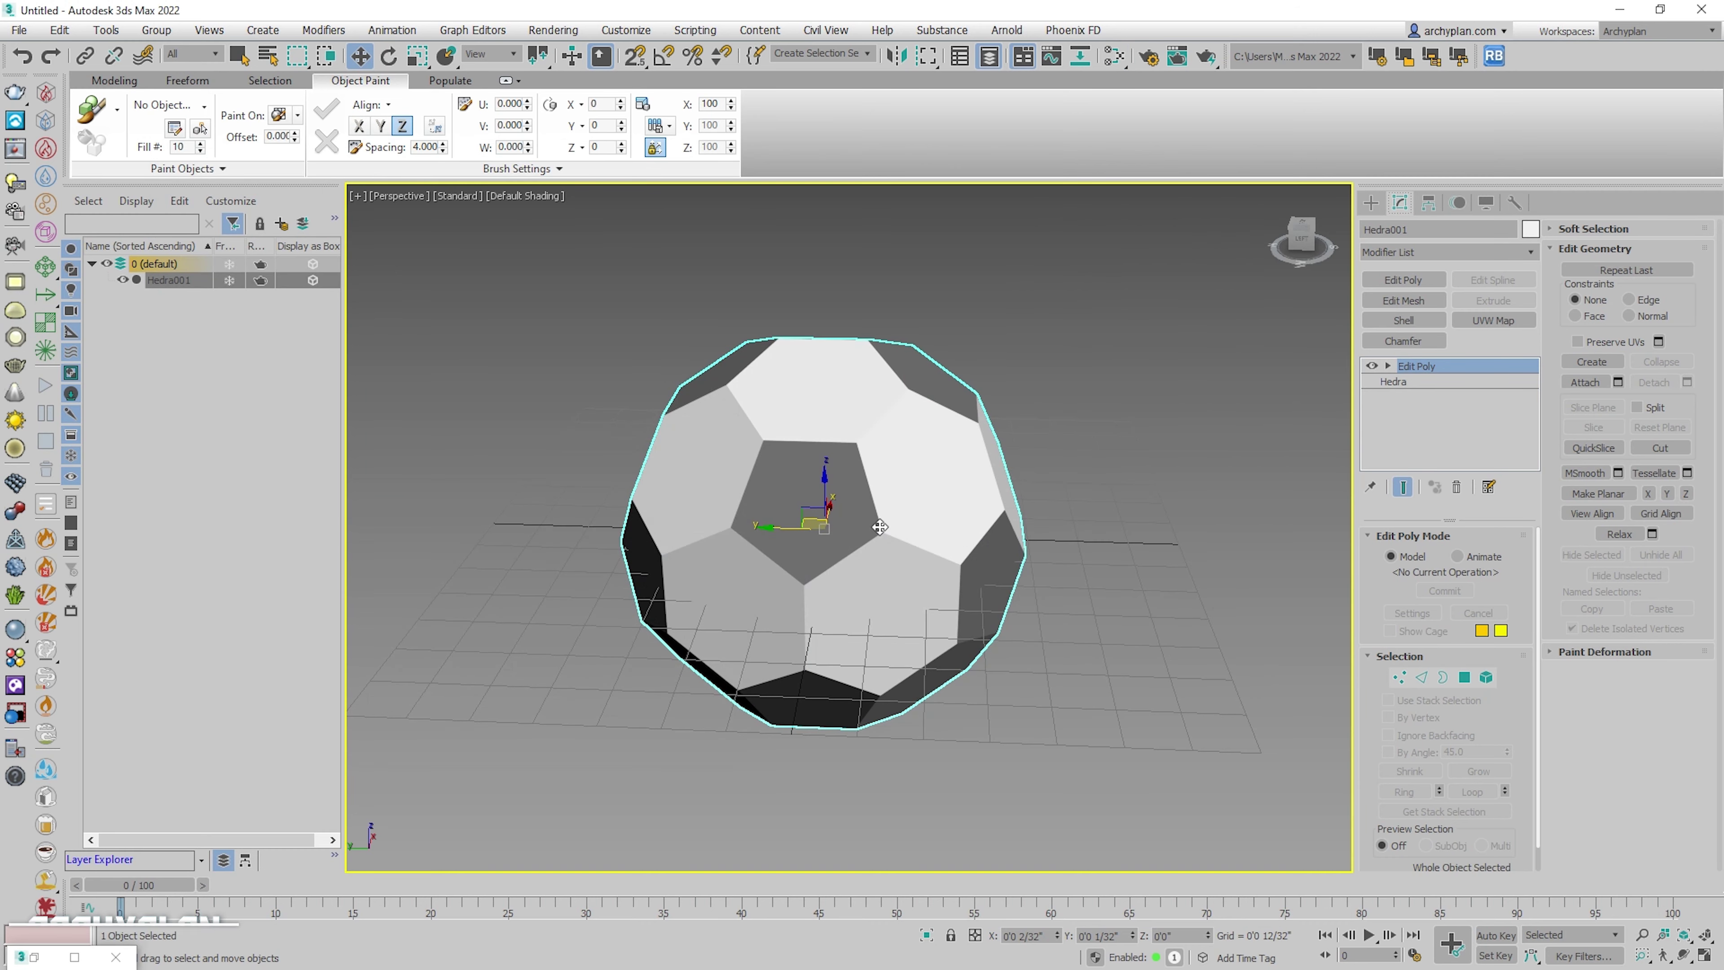
- Select the ball's panel-border edges in Edge mode and split along them
alt+middle_drag(879, 526, 973, 500)
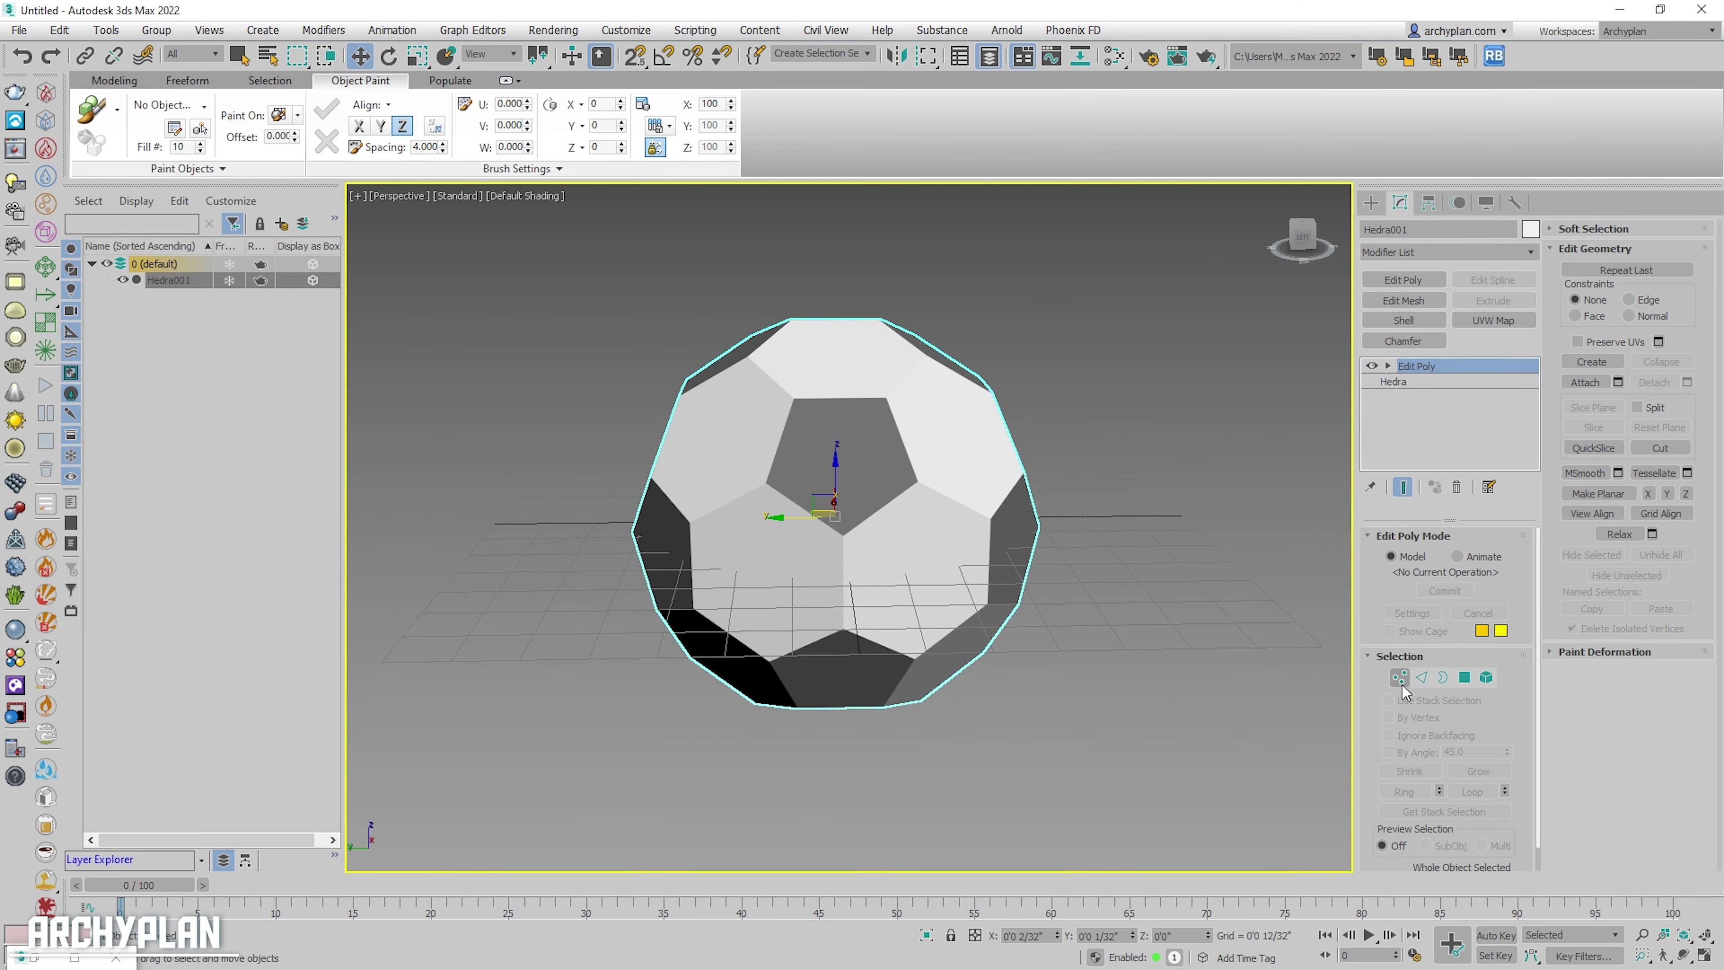
click(1464, 680)
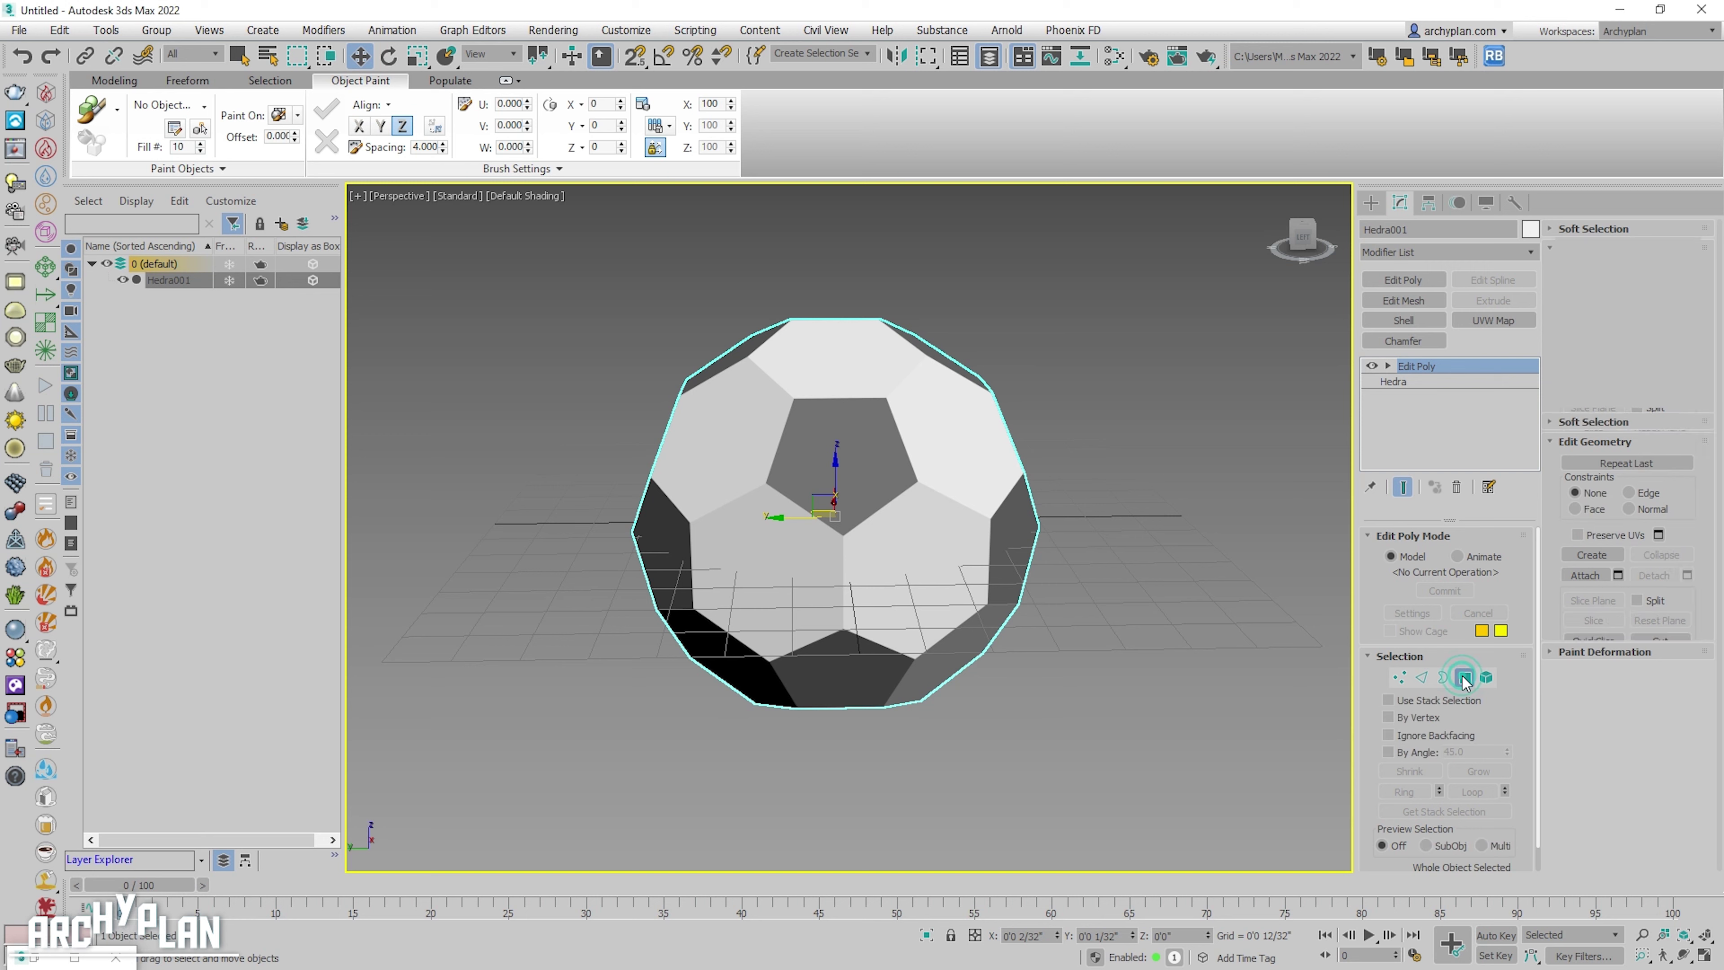
click(1427, 679)
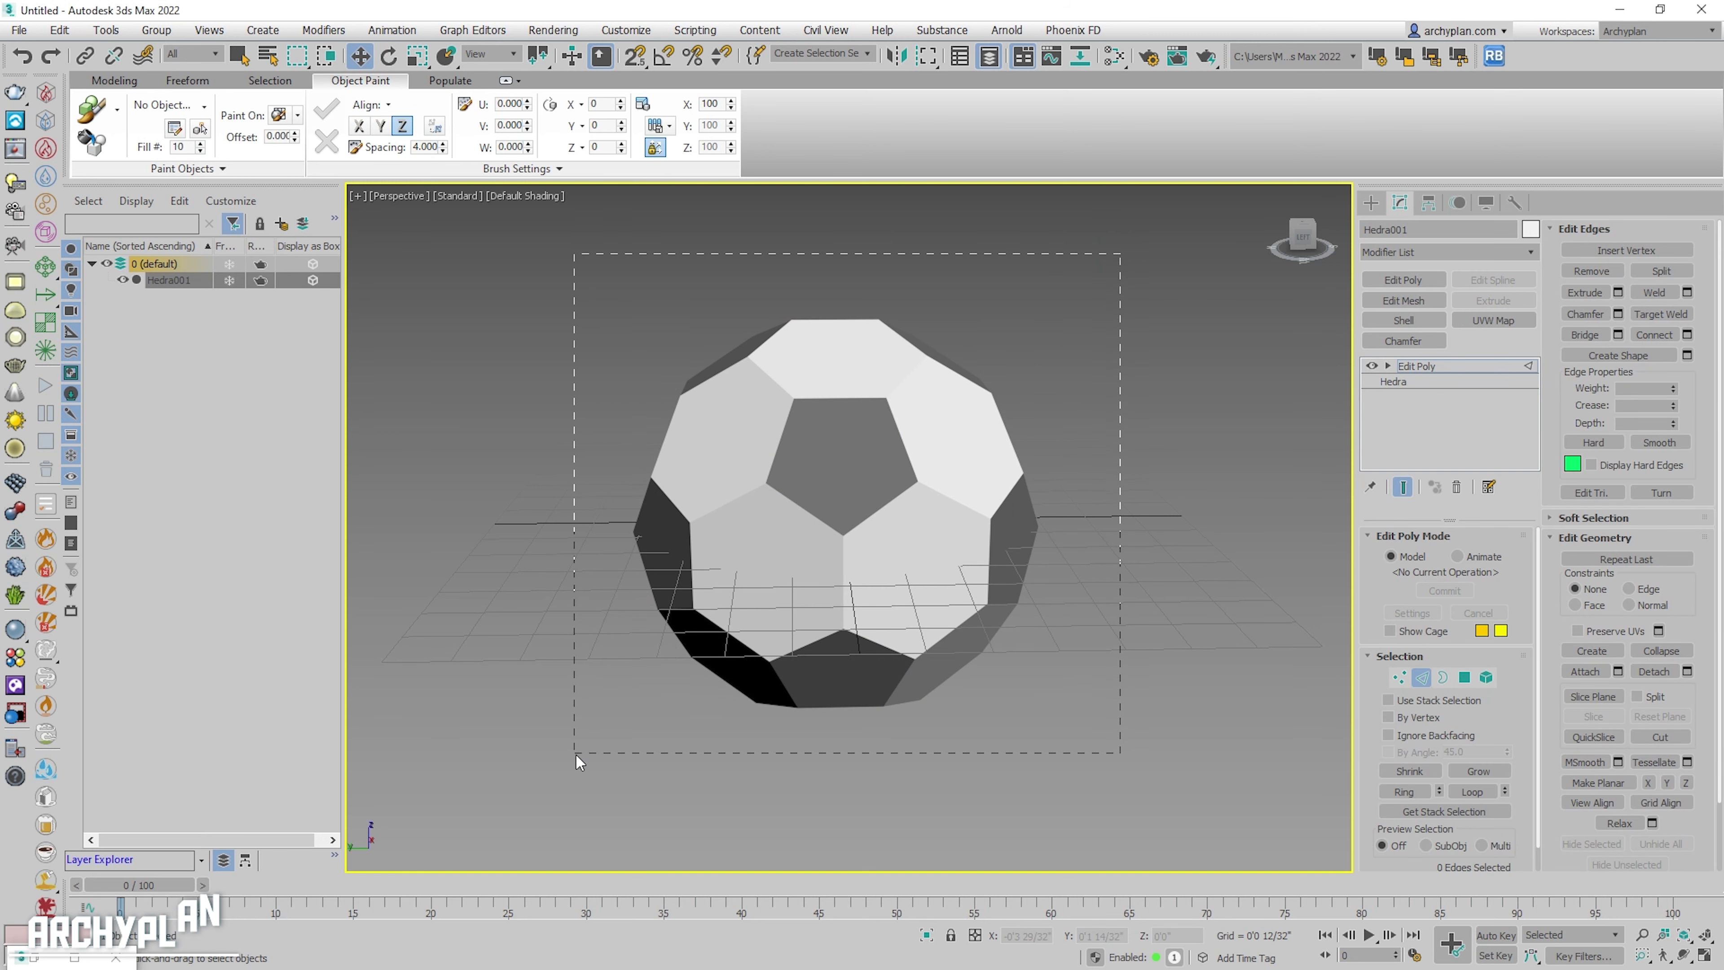
drag(575, 754, 575, 755)
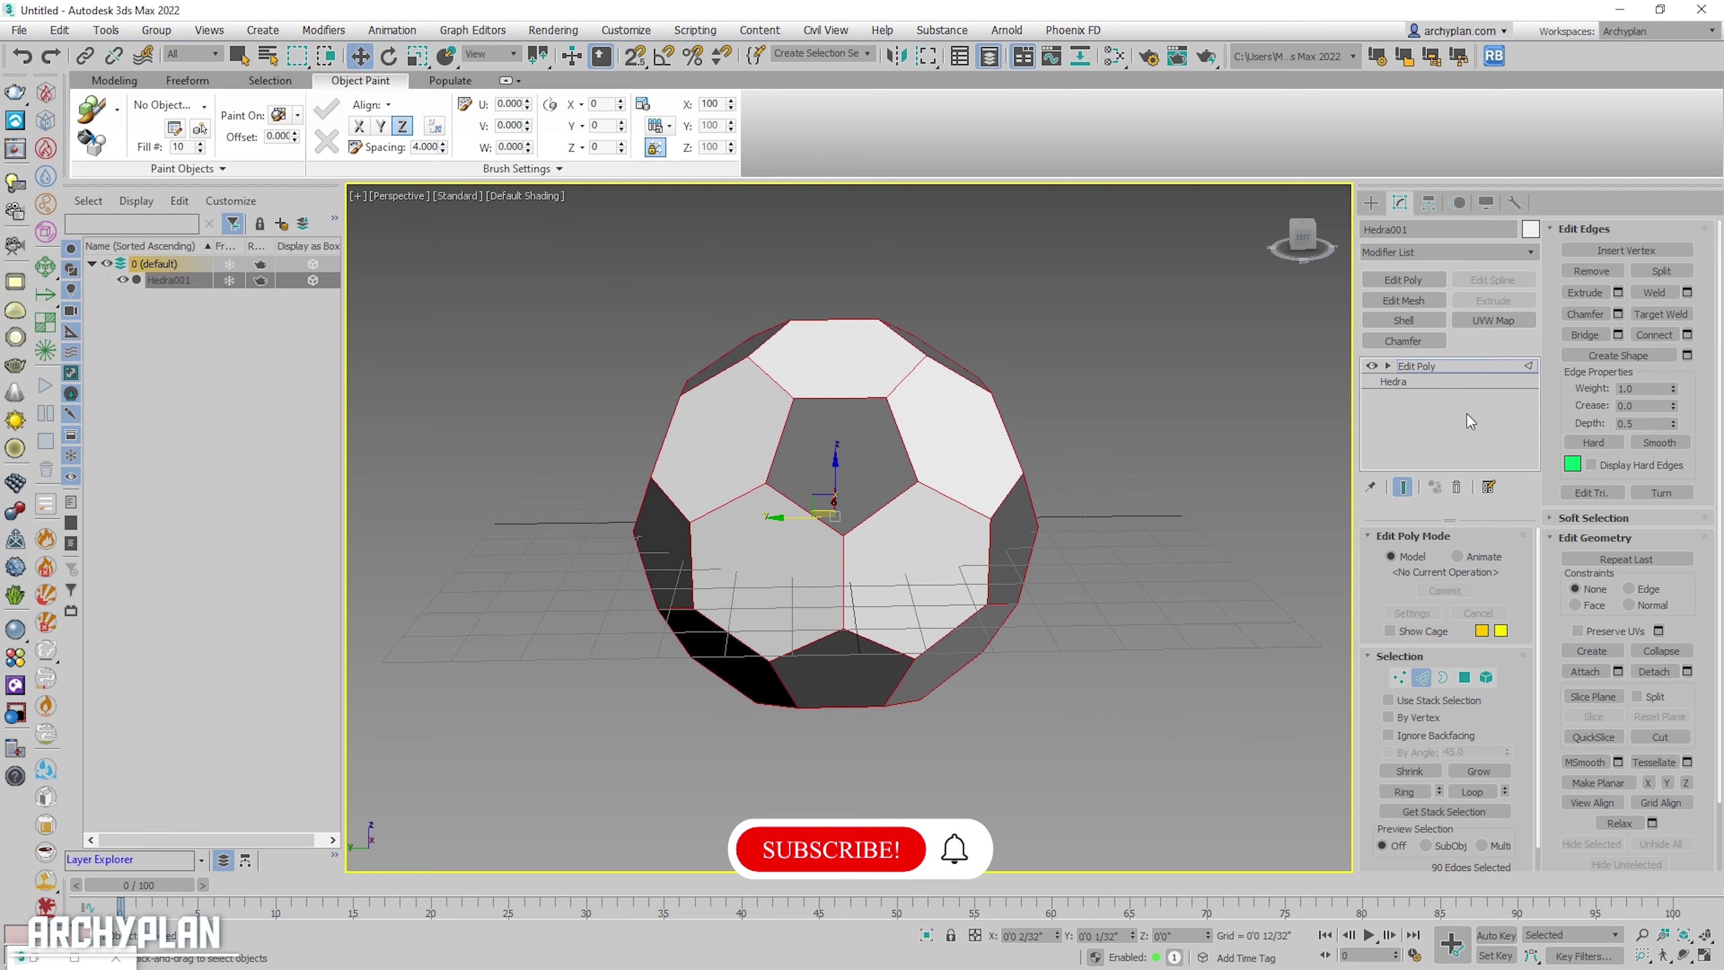
click(1656, 272)
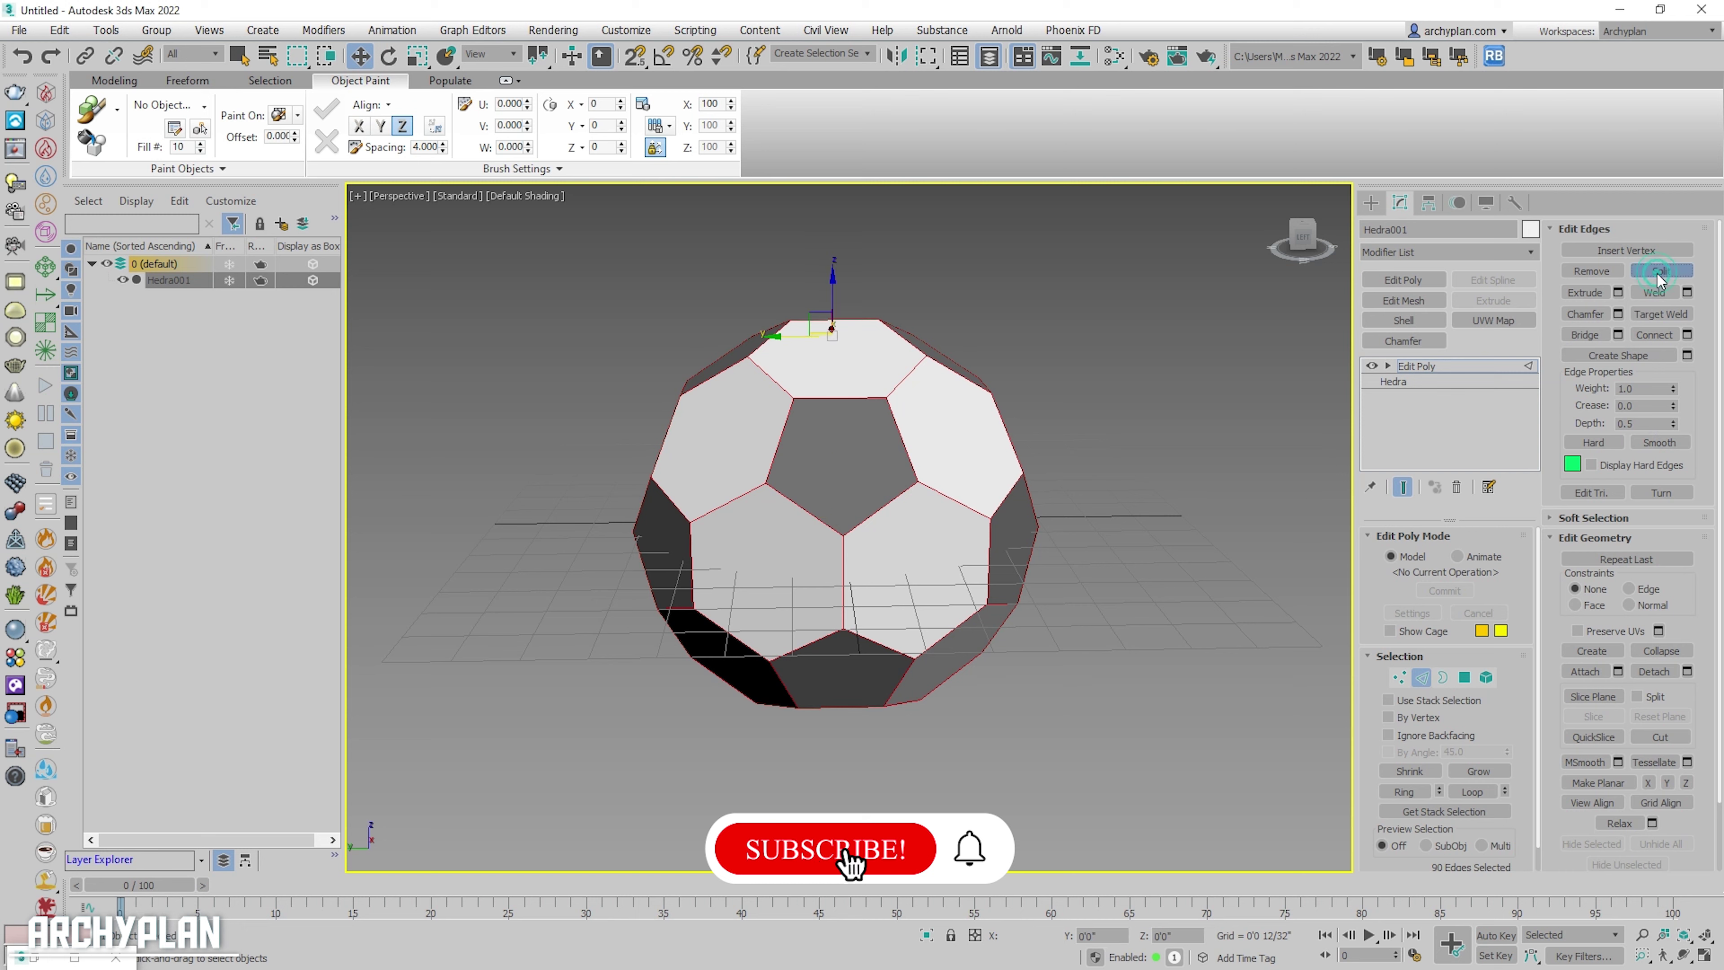
- Add a TurboSmooth modifier with 2 iterations, toggling edged faces to inspect the result
click(1436, 259)
click(1432, 252)
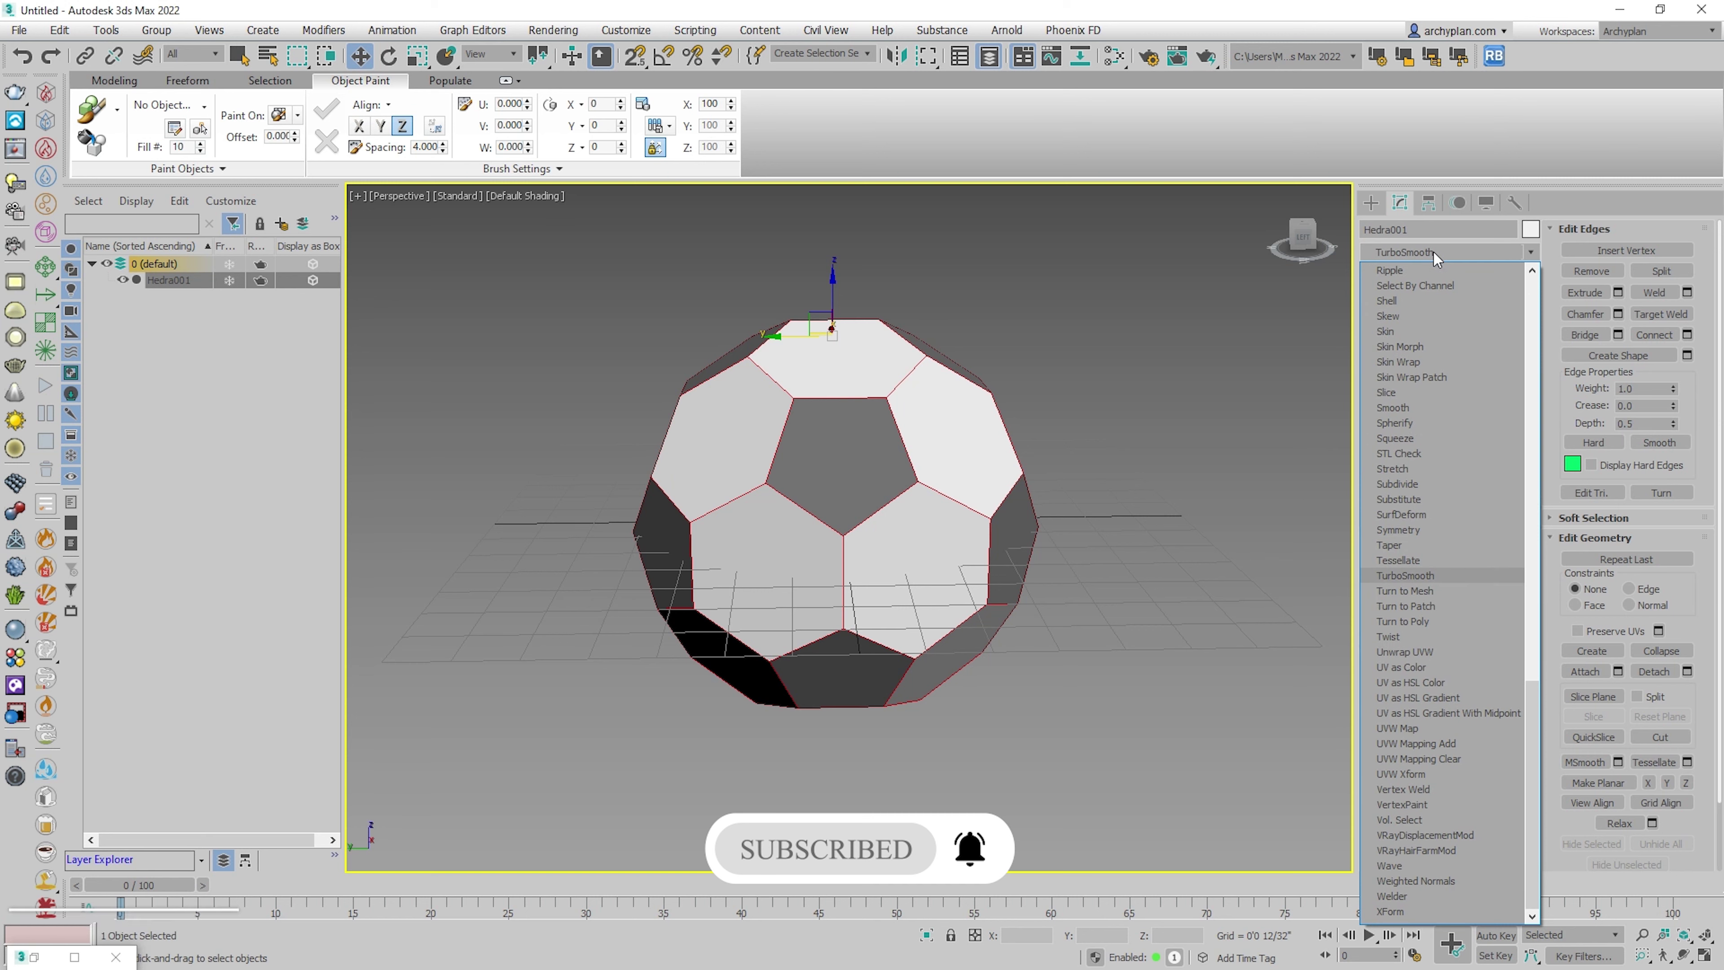
click(1413, 573)
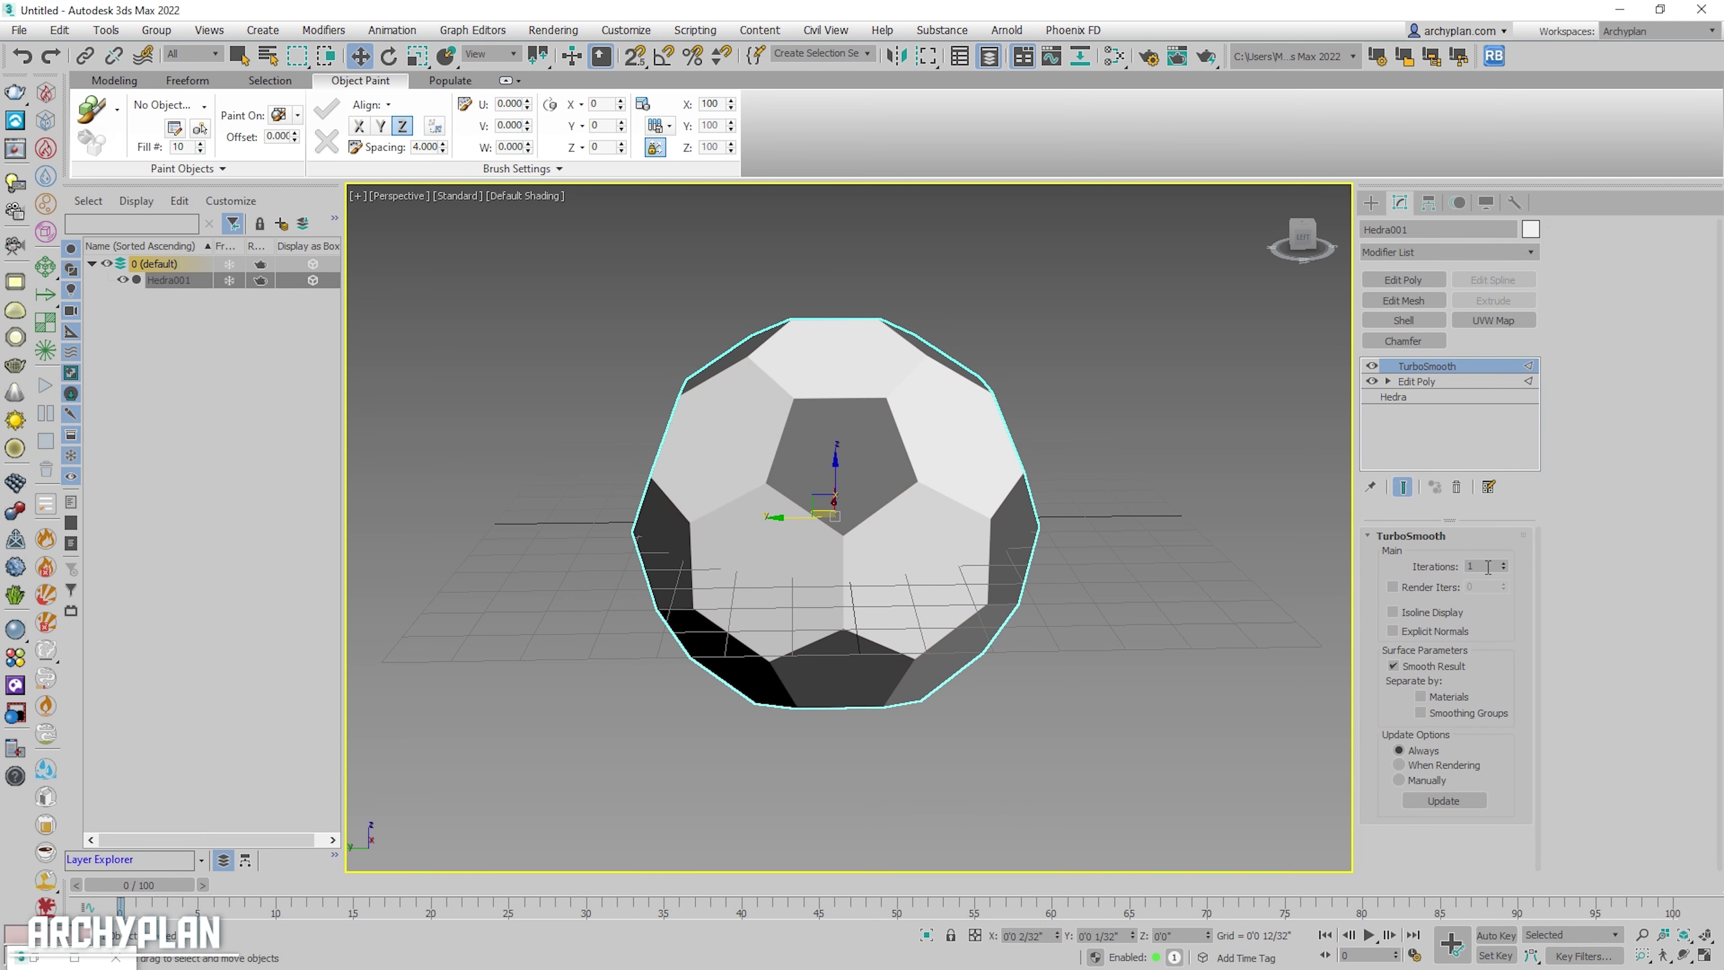
click(1503, 563)
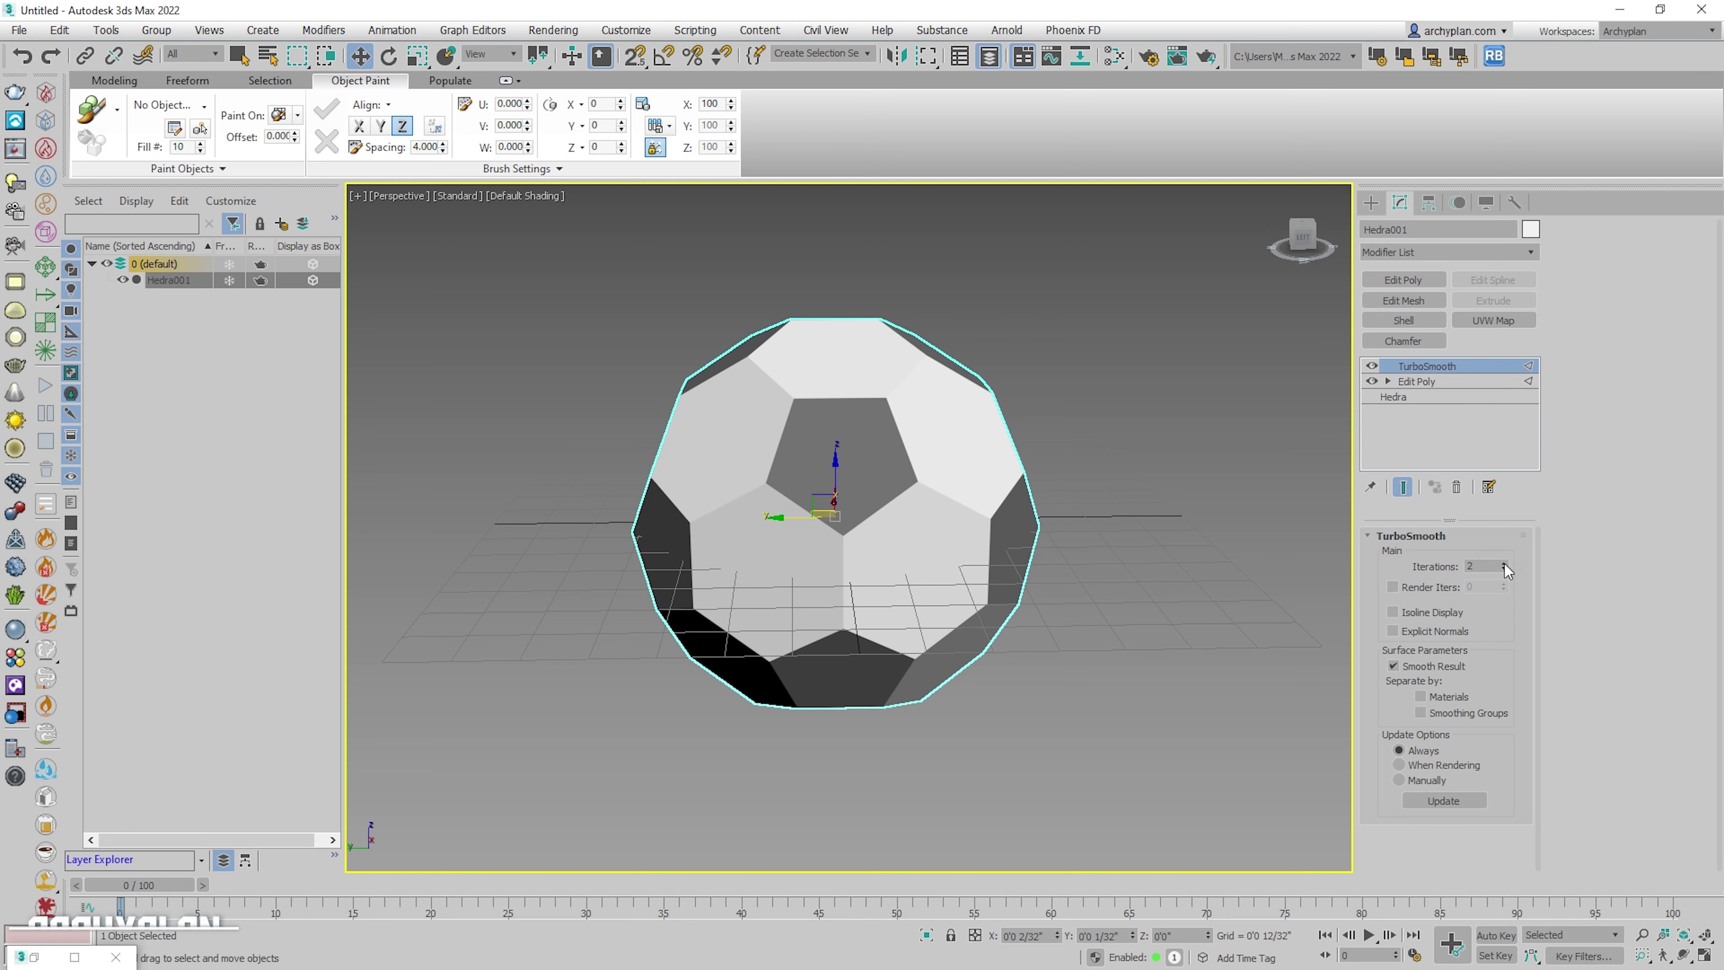
key(F4)
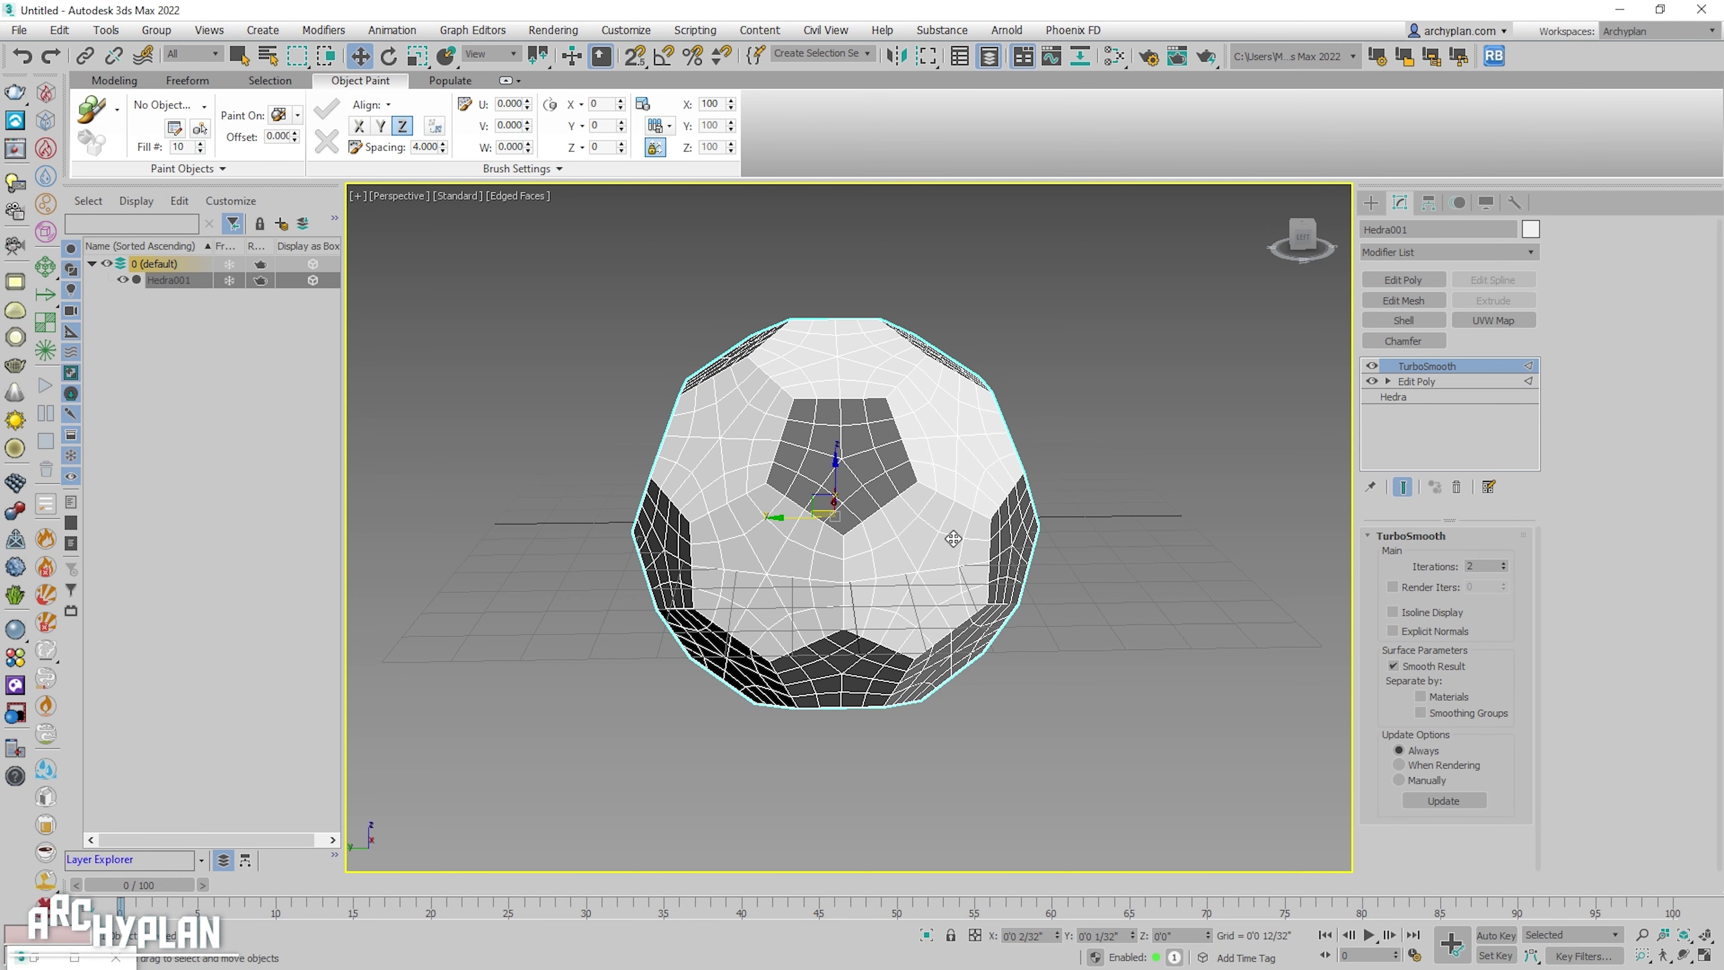
key(F4)
click(1436, 252)
- Apply Spherify, lift the ball above the grid, and add a new Edit Poly modifier on top
click(1373, 381)
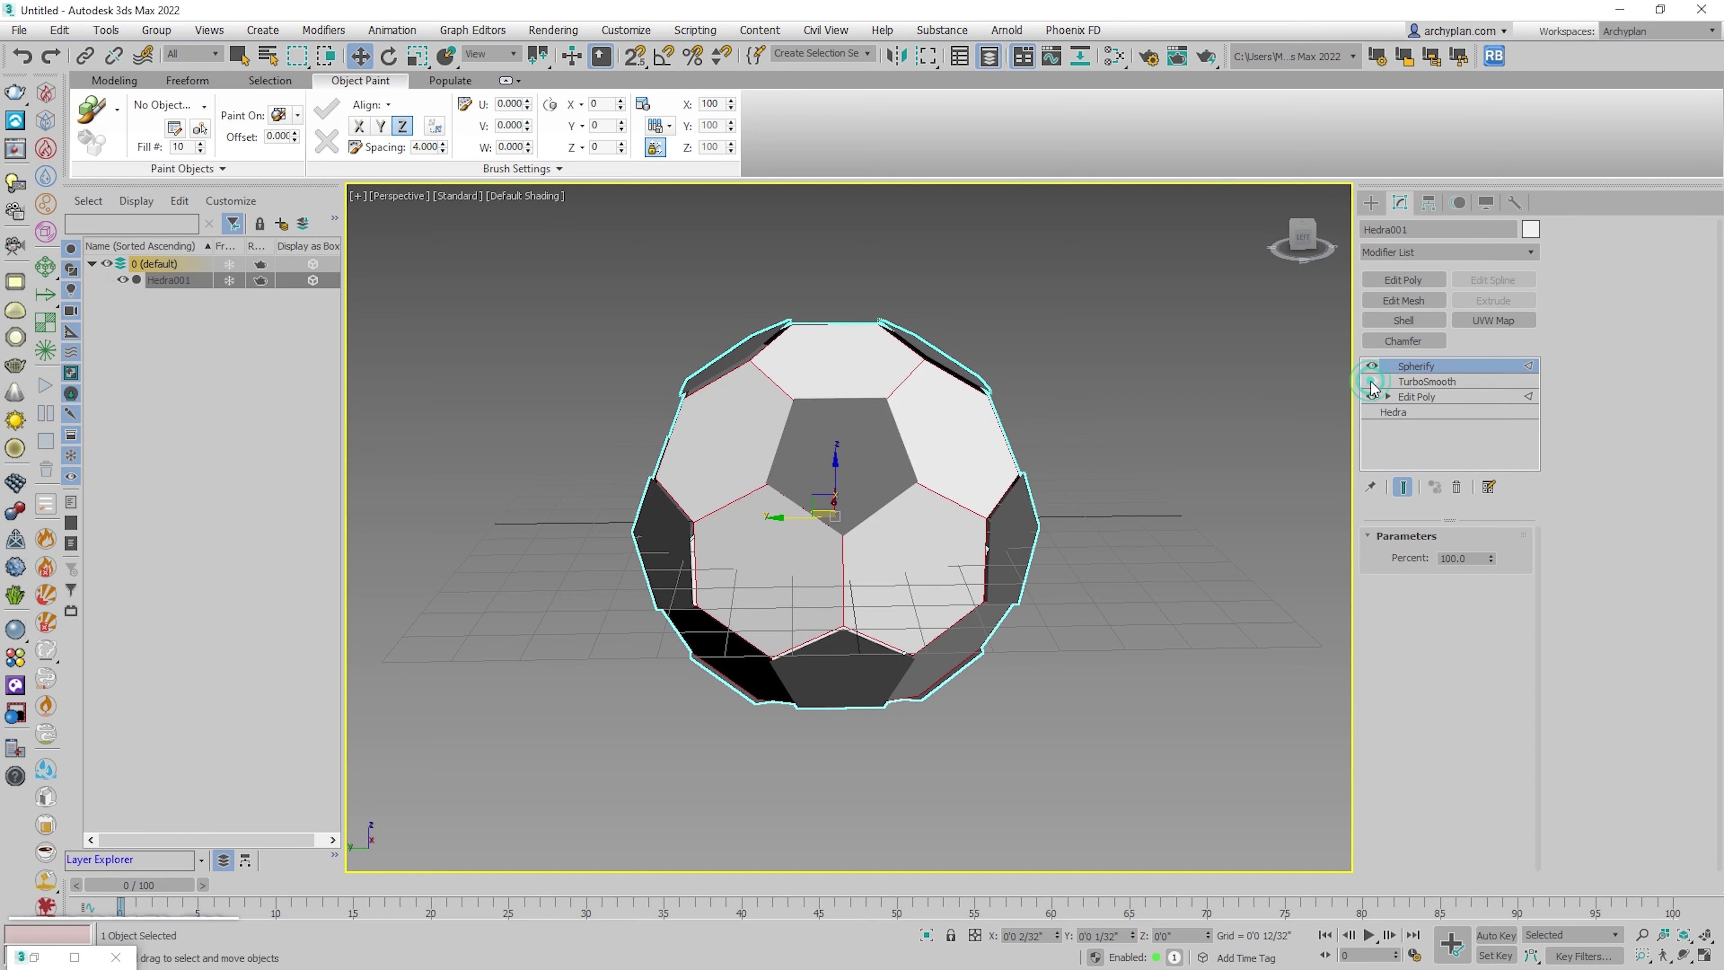
alt+middle_drag(887, 594, 997, 584)
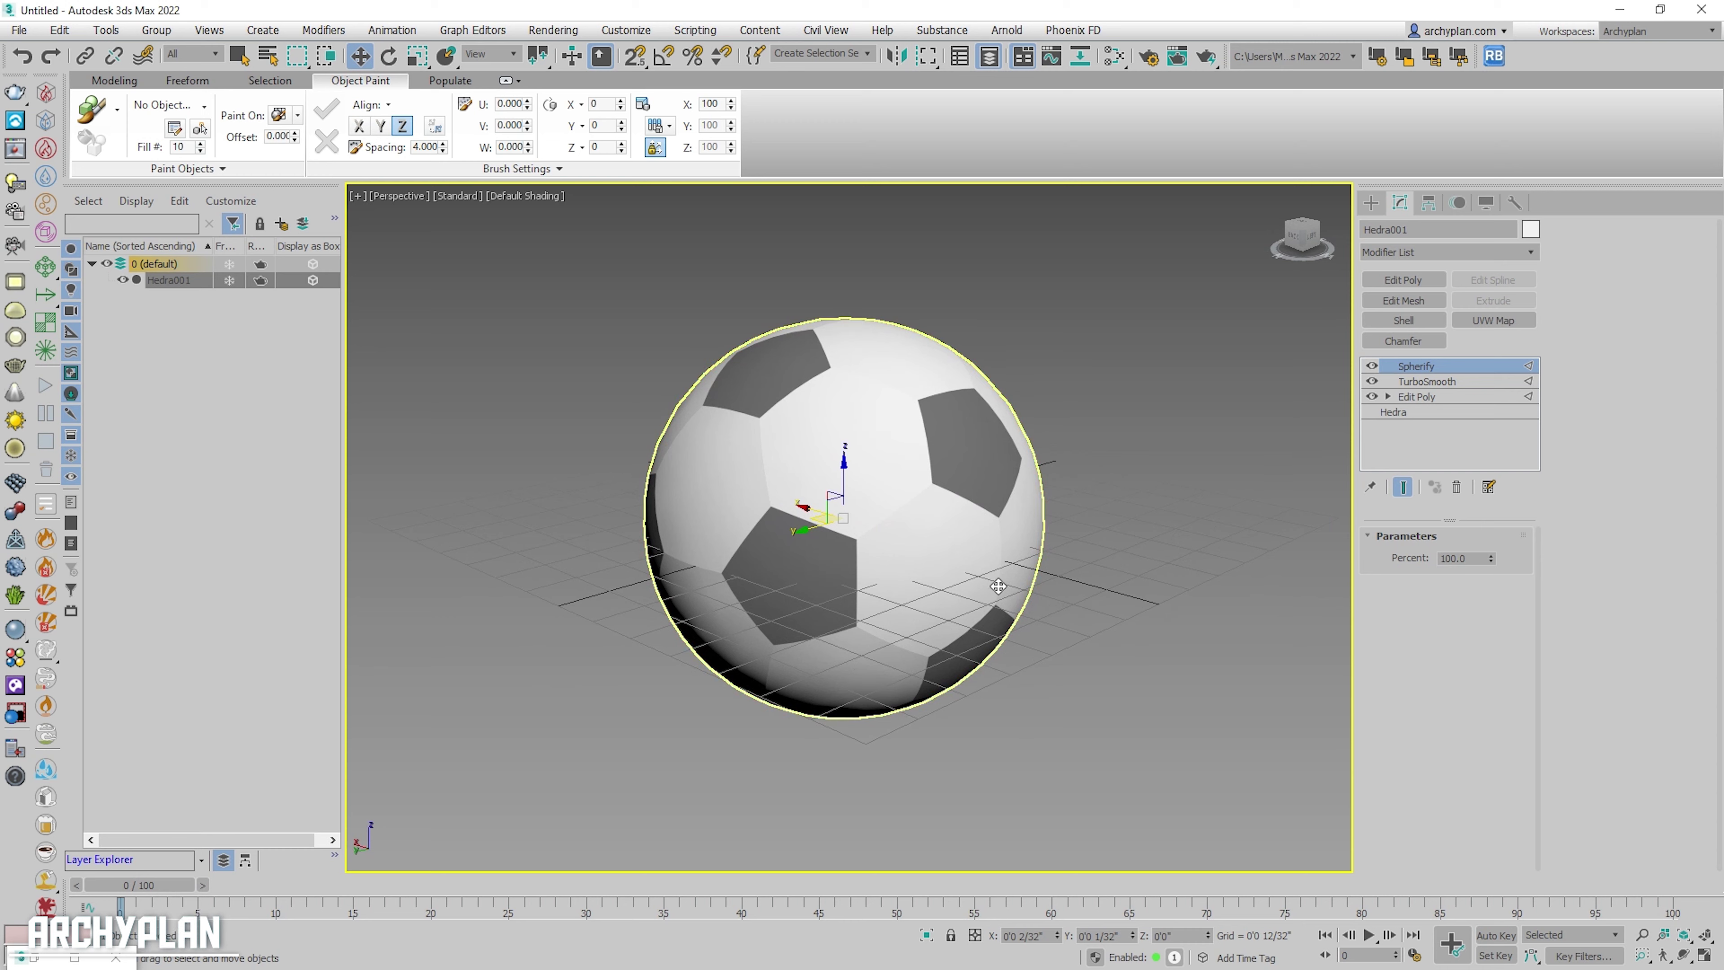
drag(844, 477, 846, 289)
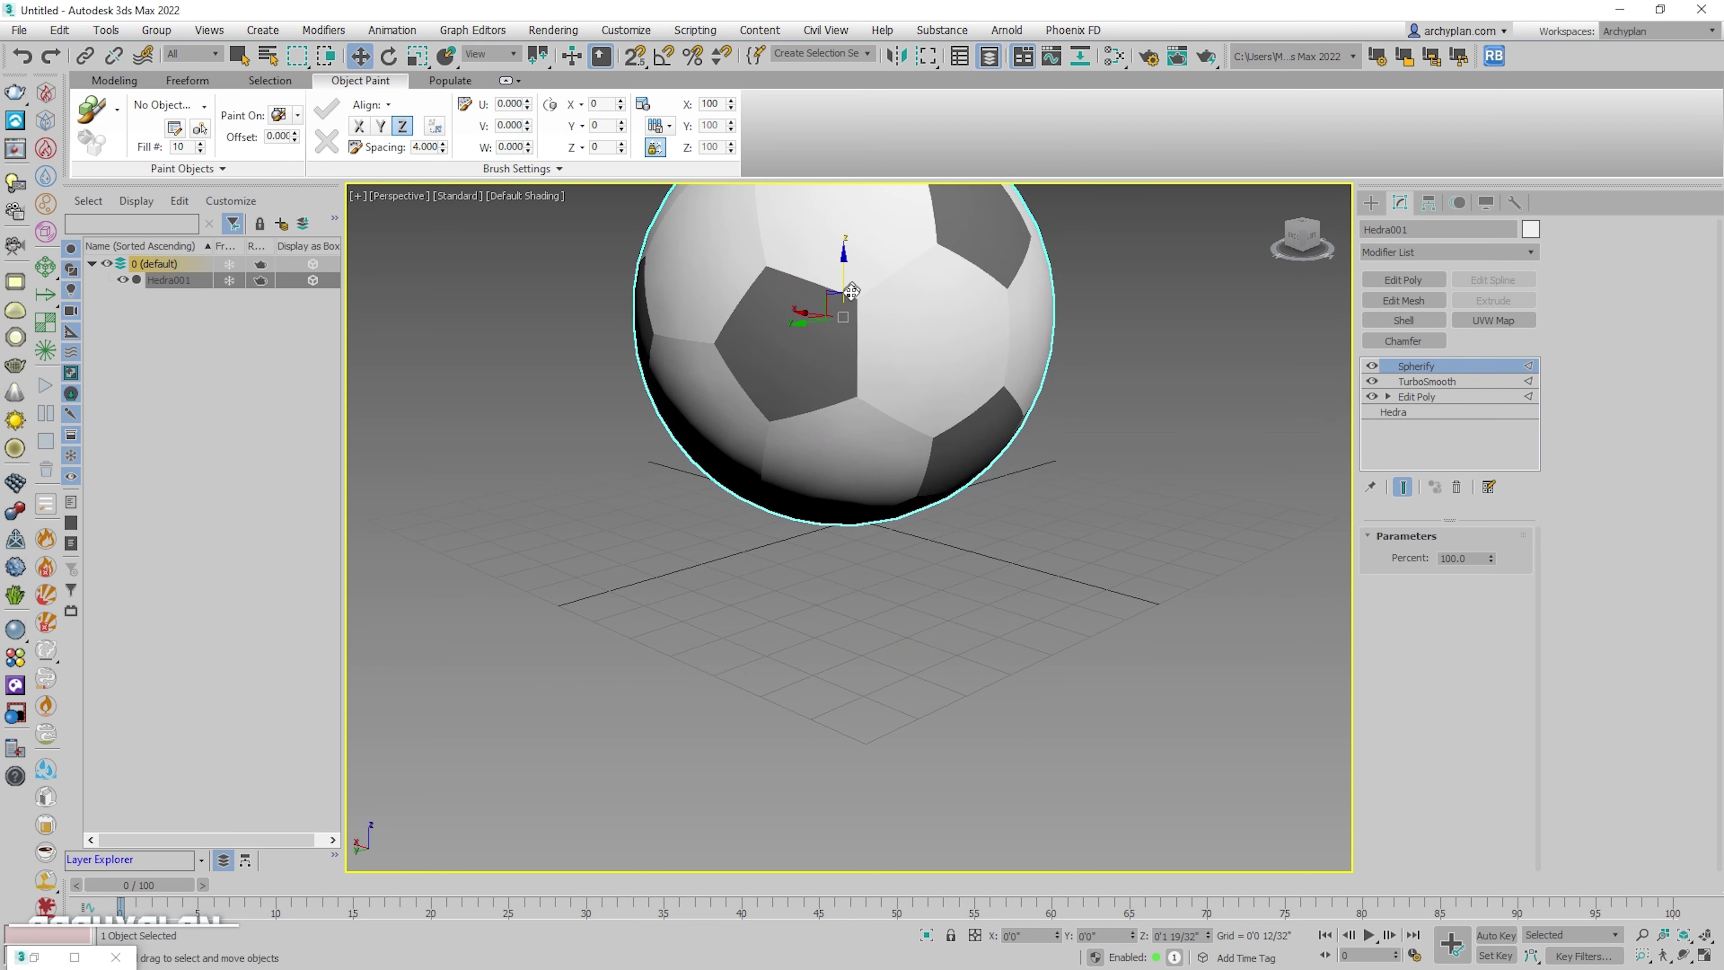
mouse_move(911, 412)
middle_down()
mouse_move(884, 630)
mouse_move(930, 606)
middle_up()
click(1406, 280)
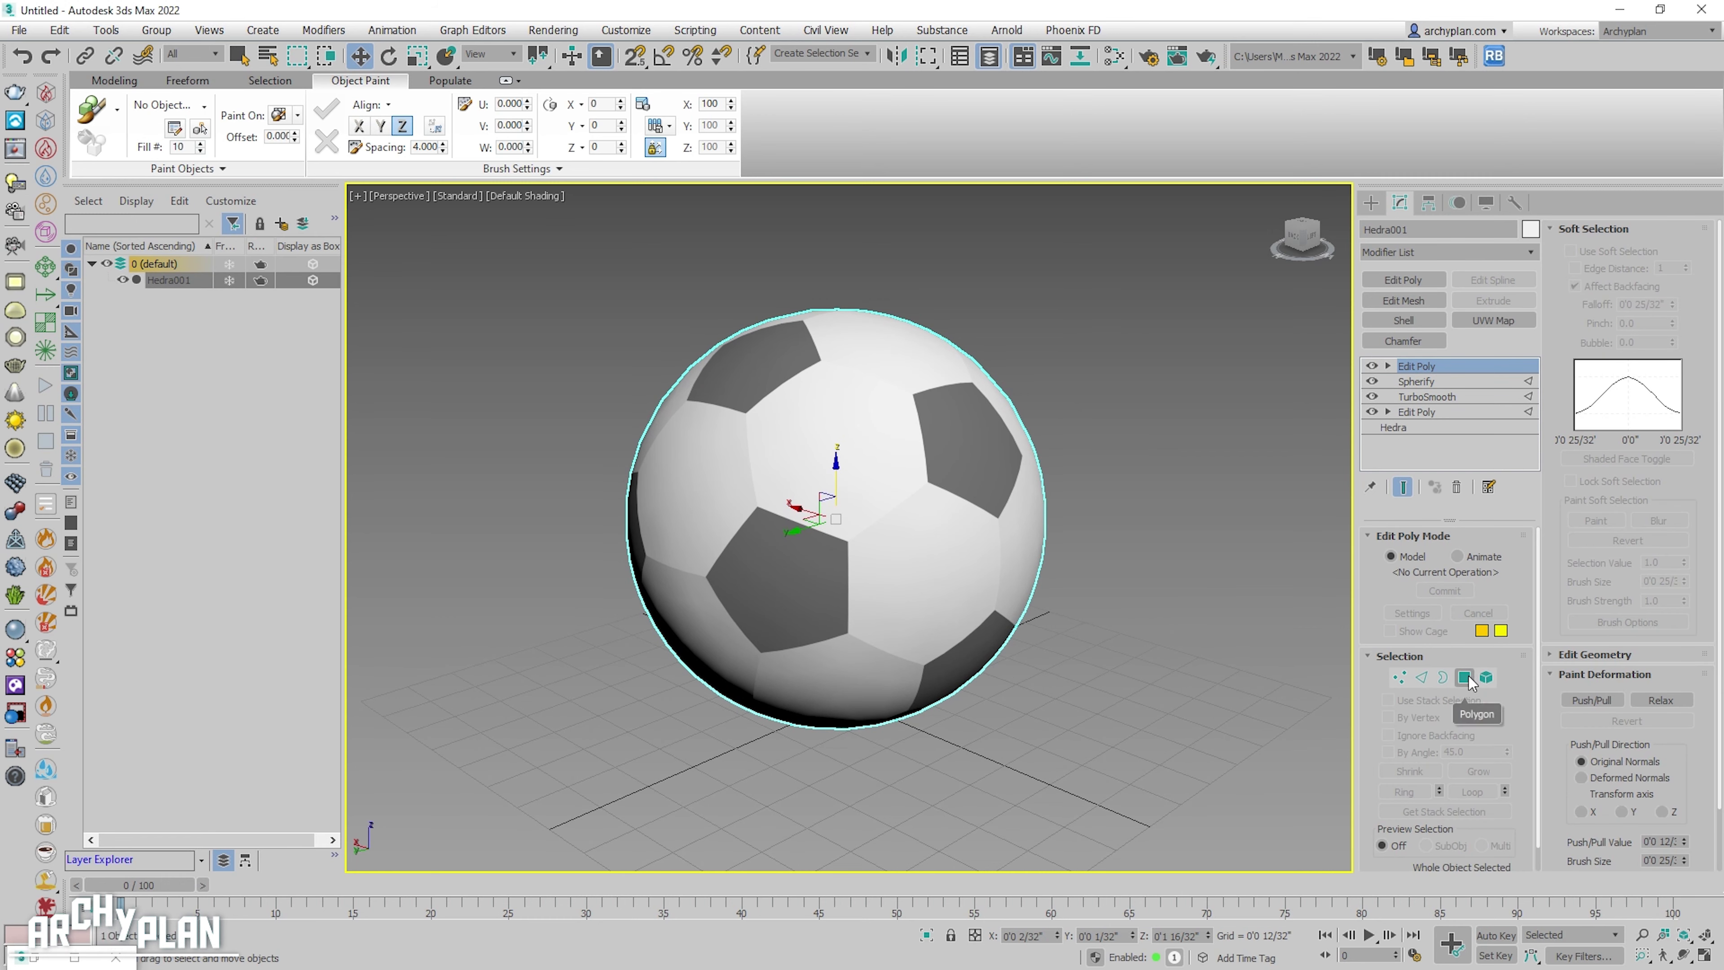
- Extrude all 720 ball polygons by 0.3 along Local Normals to form panel seams
click(1464, 677)
drag(1132, 258, 592, 756)
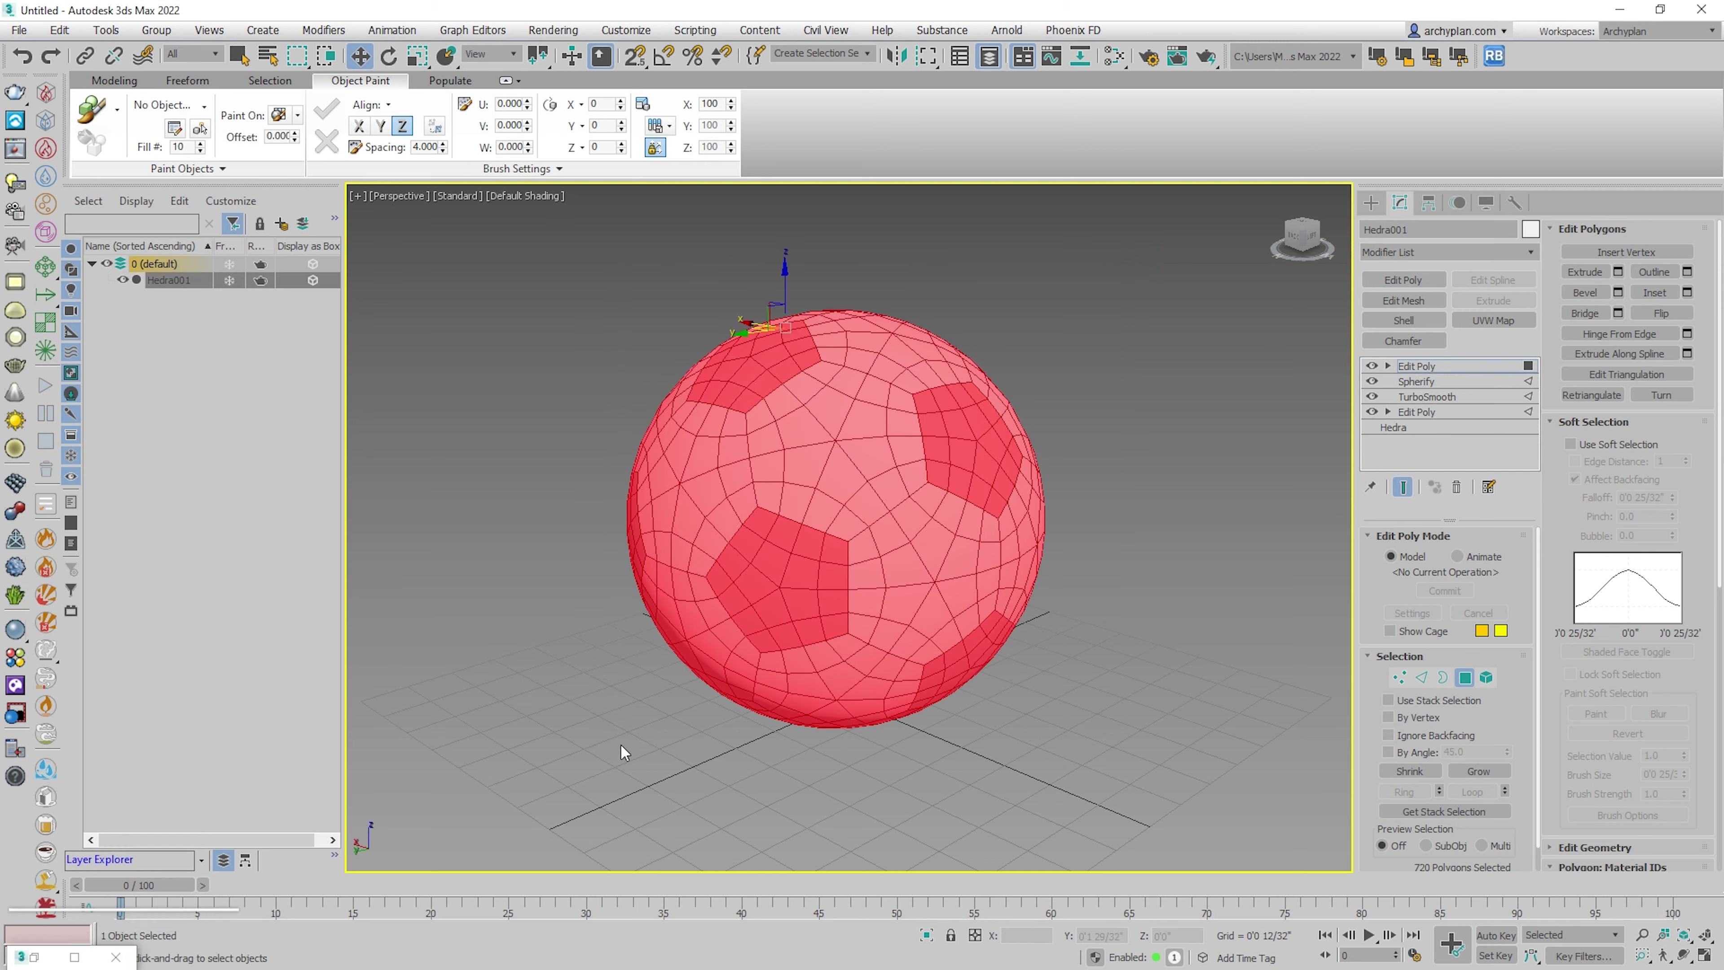
click(1618, 272)
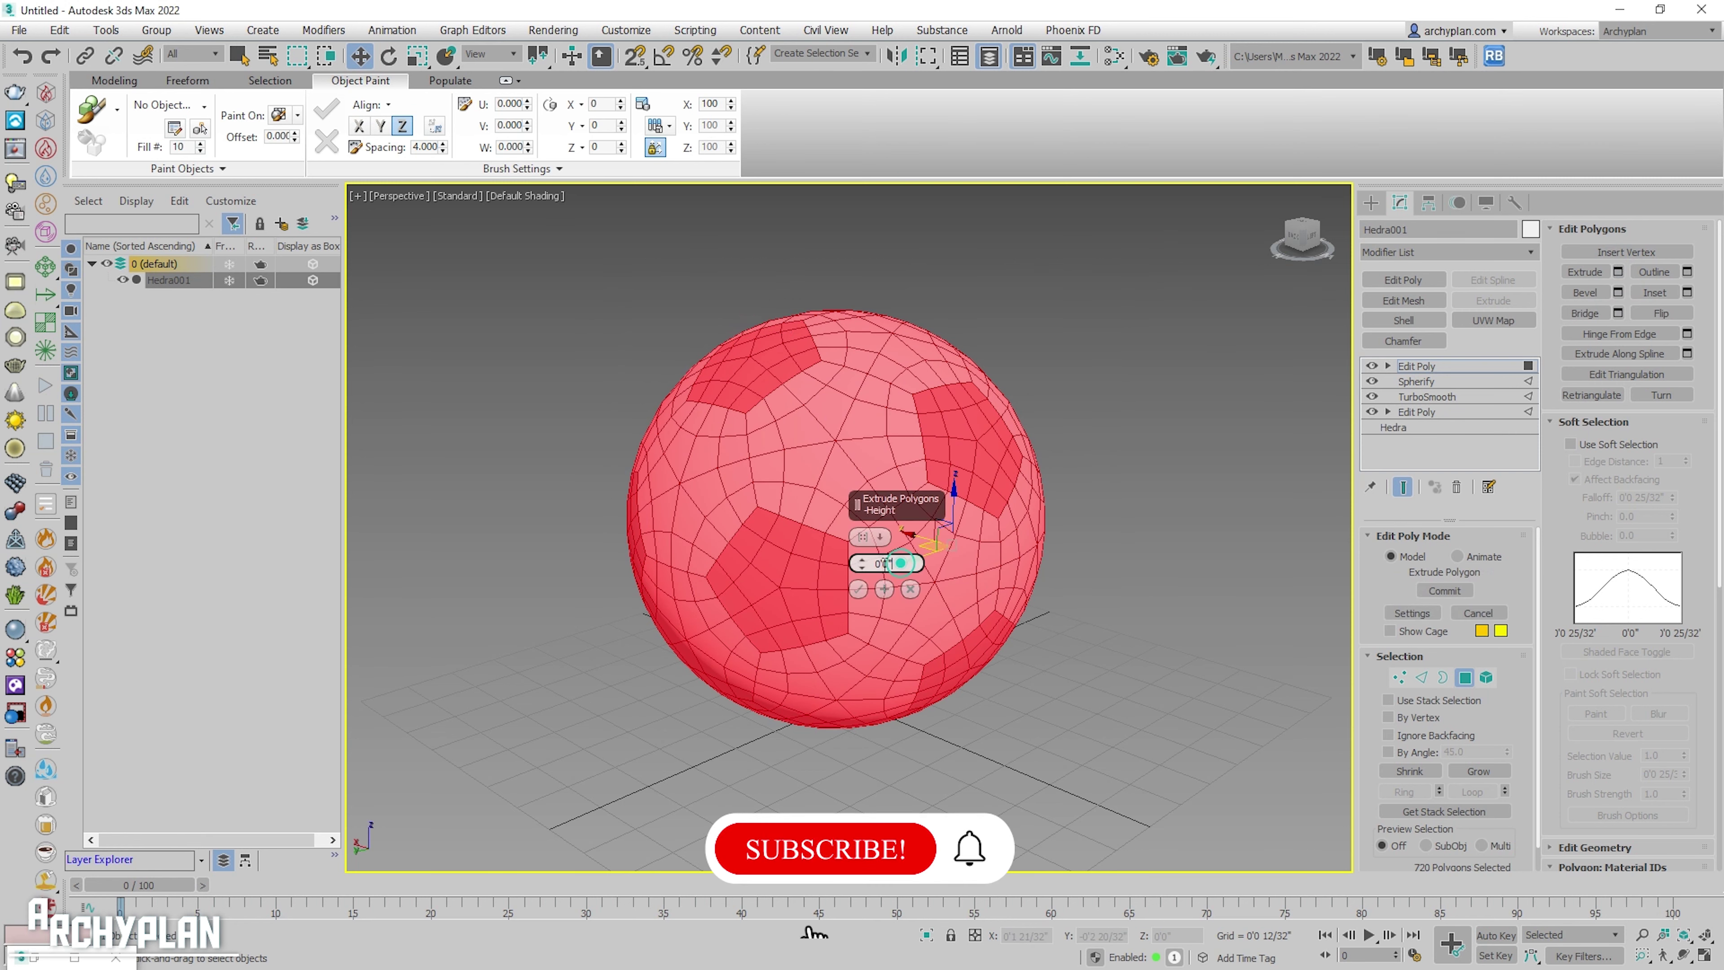
text(.3)
key(Return)
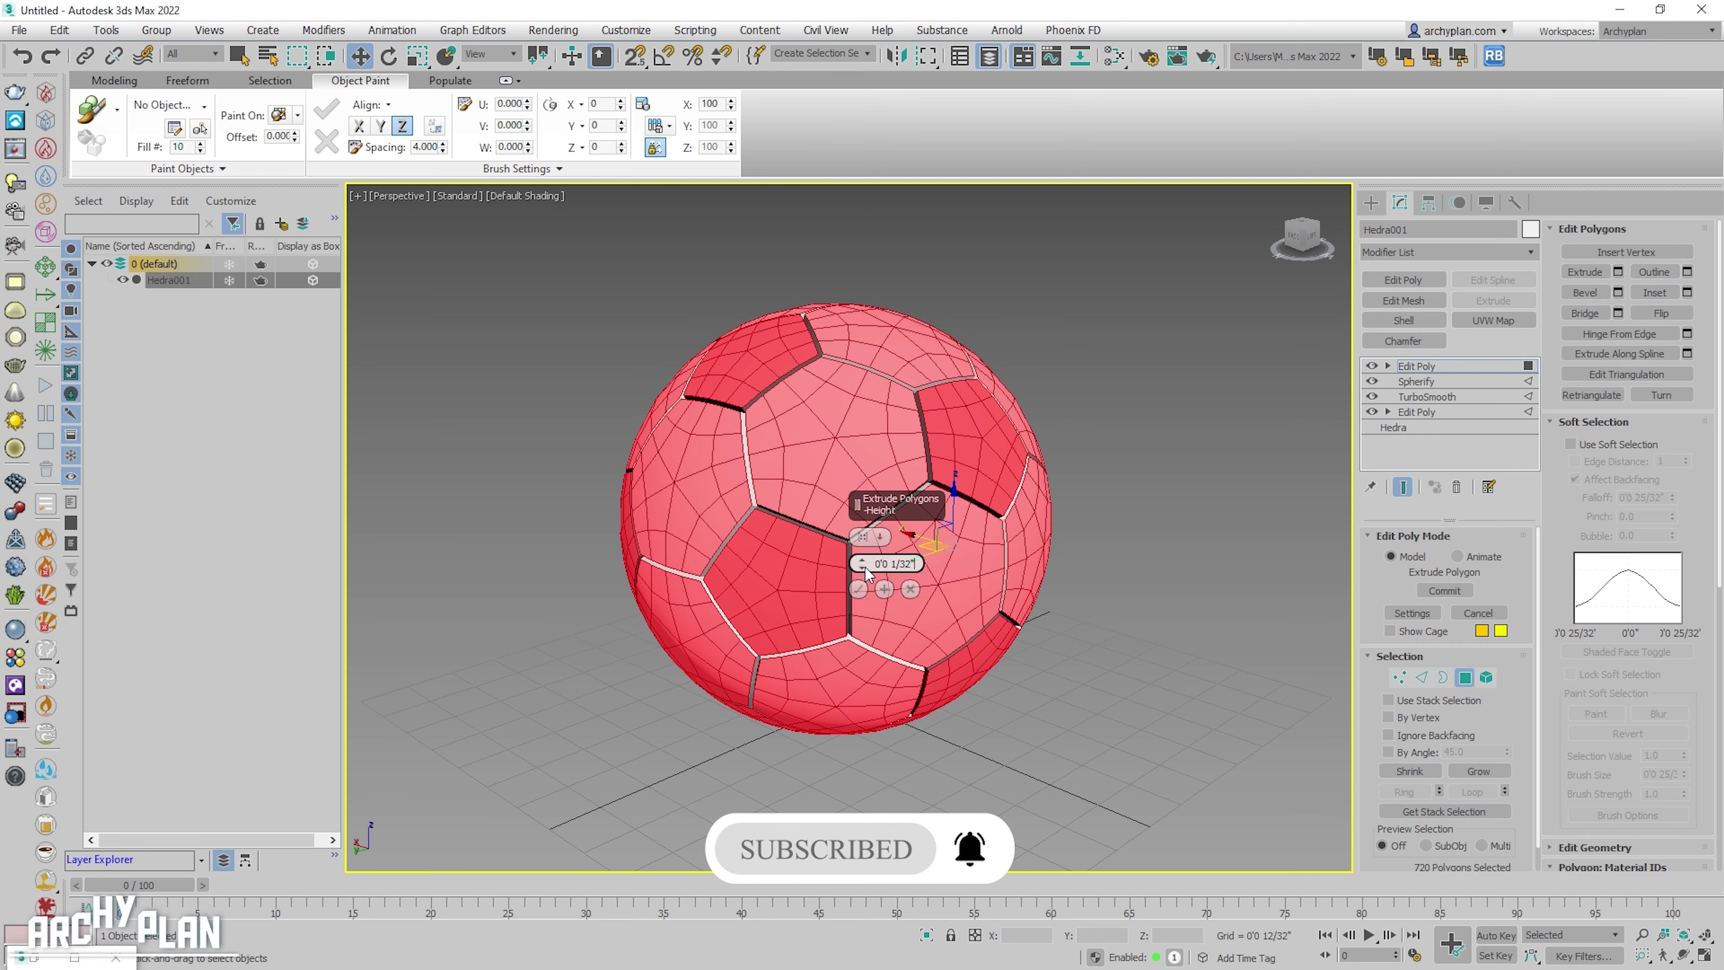
click(878, 537)
click(907, 572)
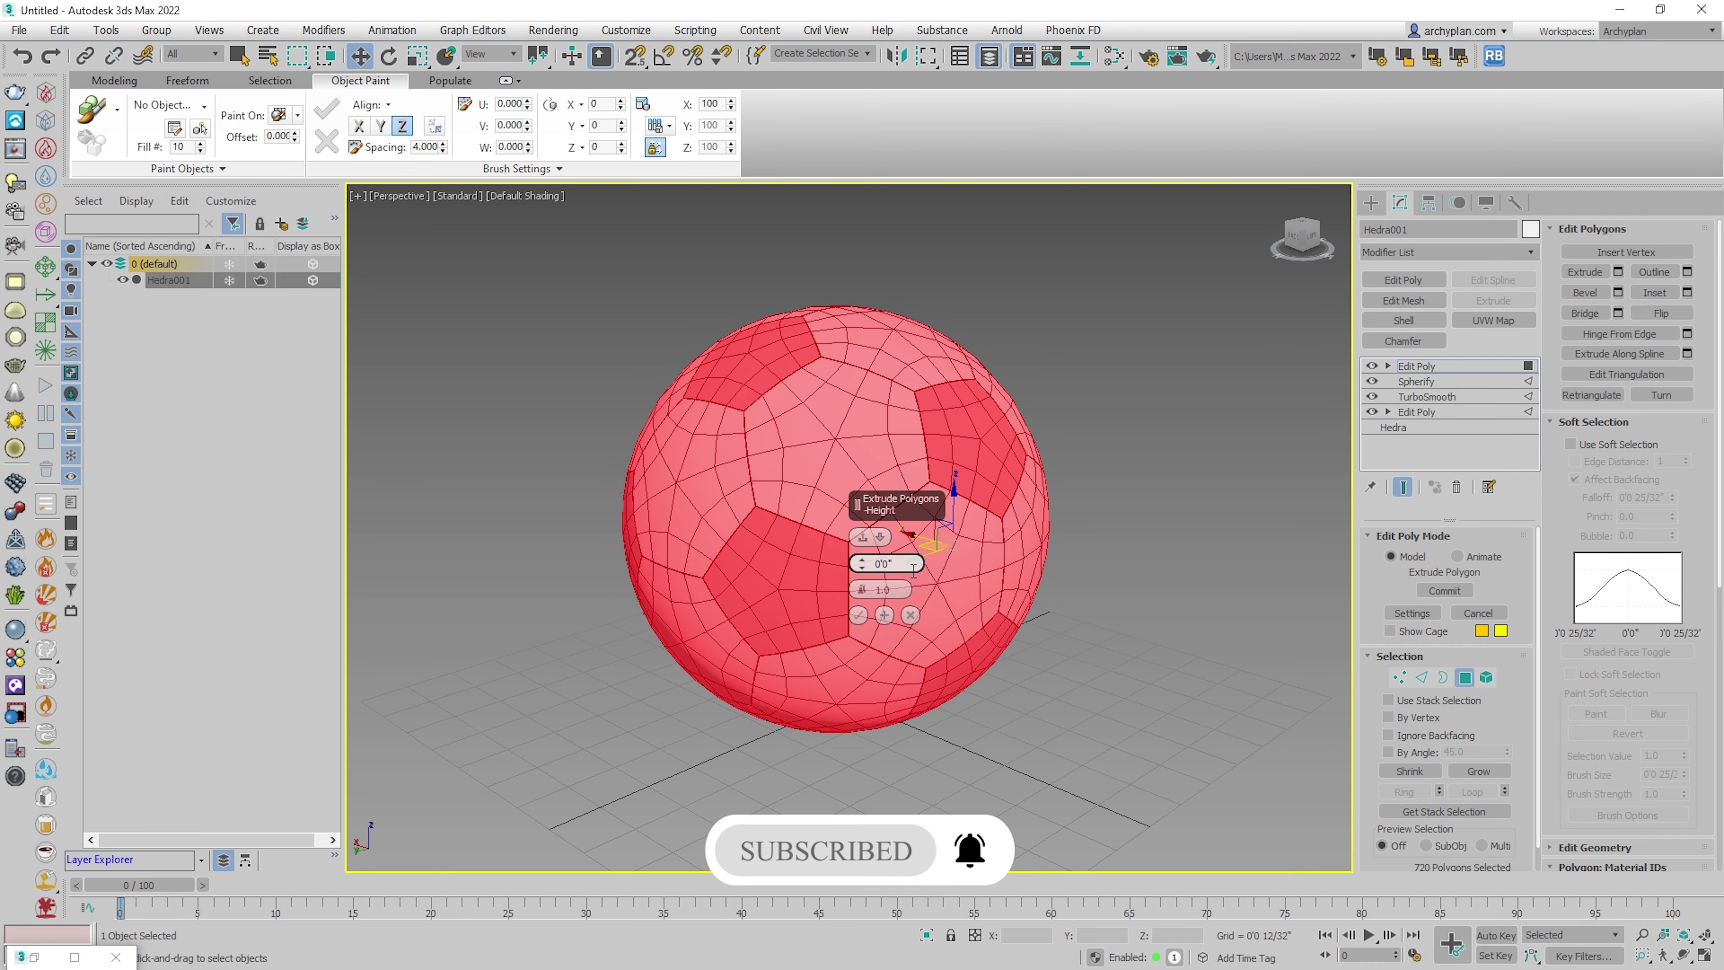
click(857, 619)
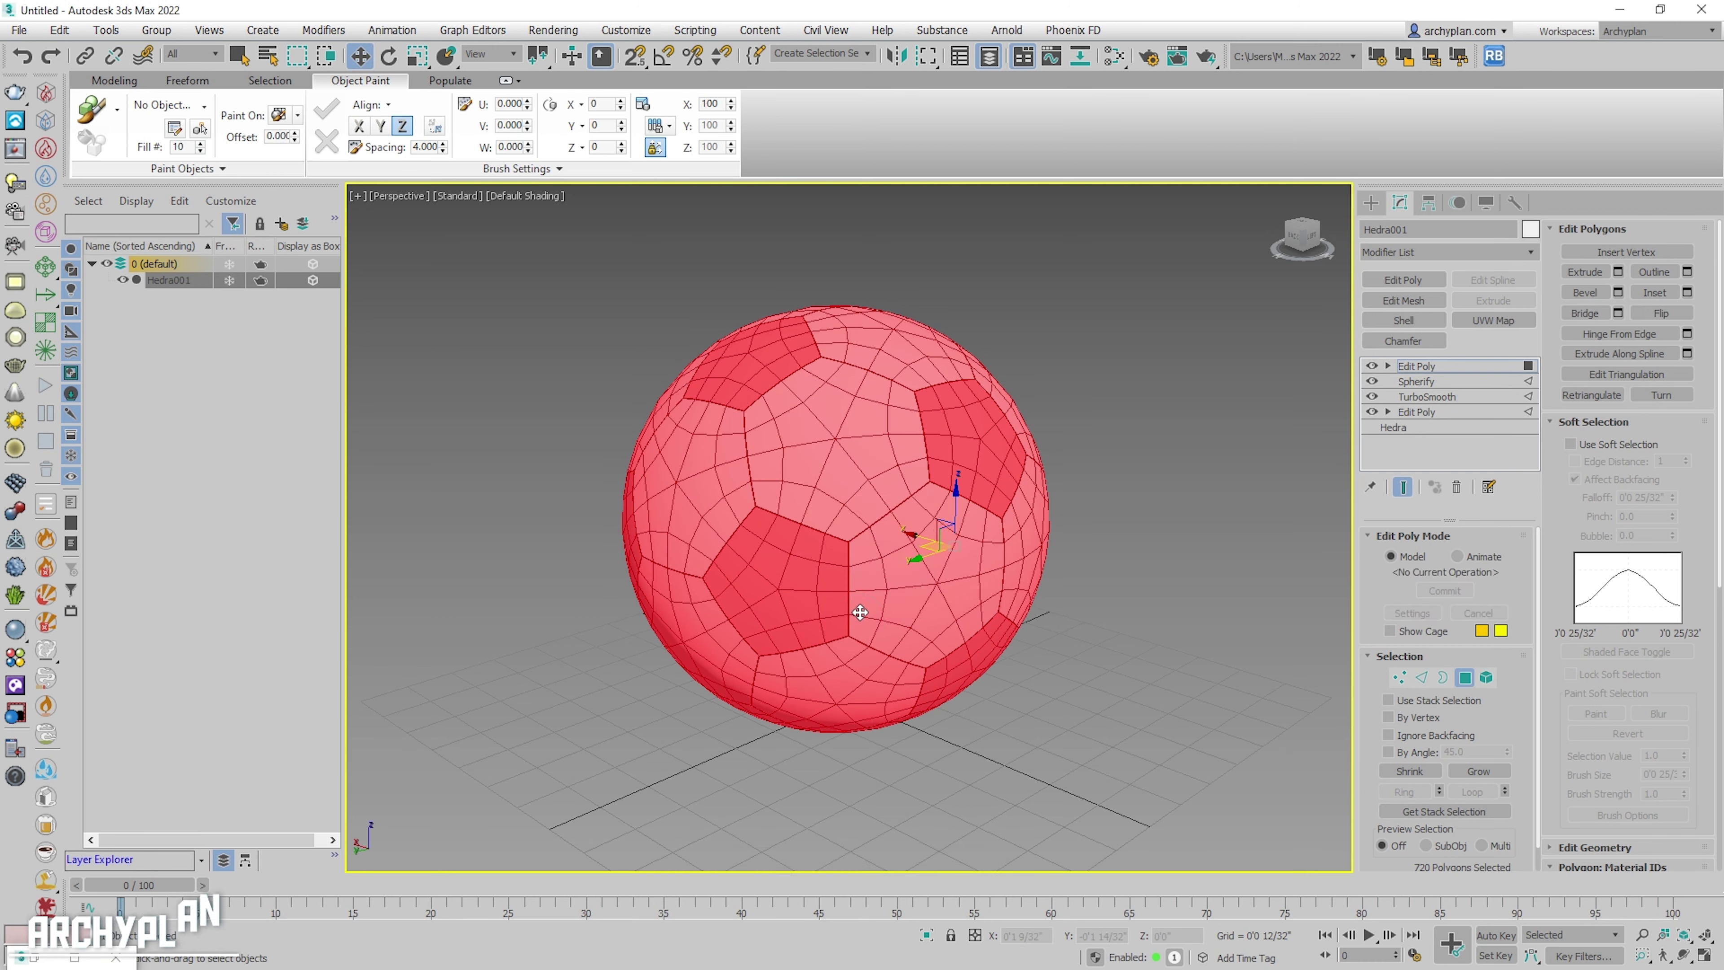
click(1399, 677)
- Add a MeshSmooth modifier to Hedra001 and exit vertex editing in the Edit Poly level
click(1442, 254)
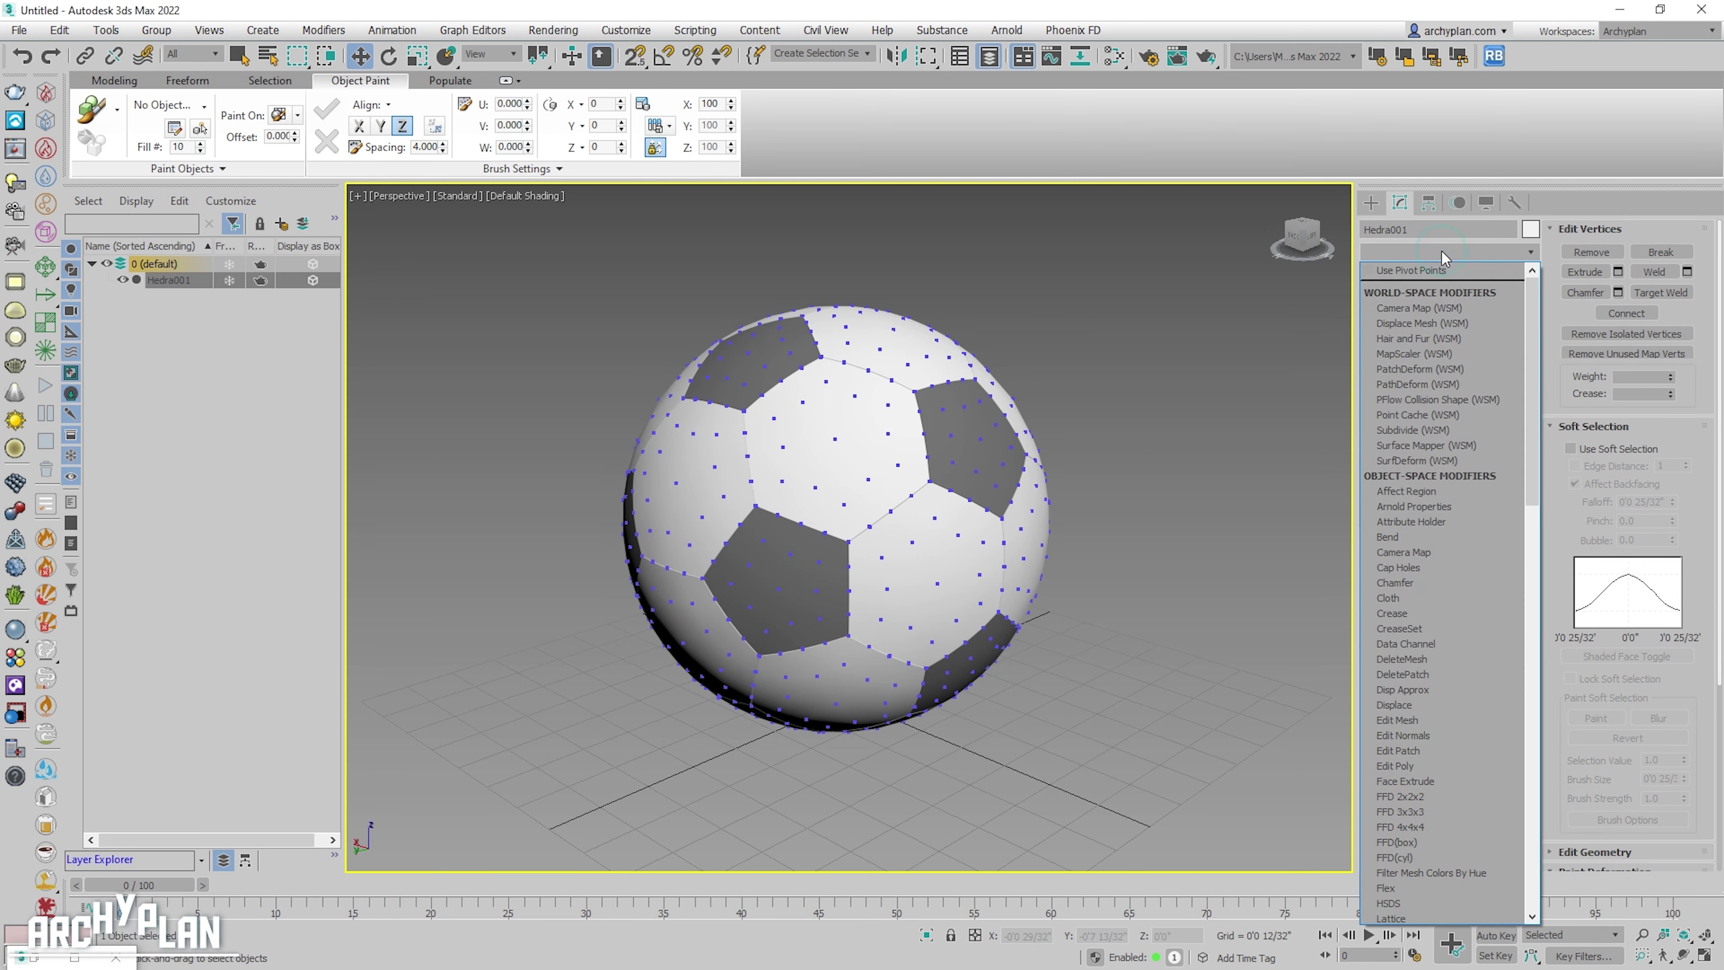
text(mes)
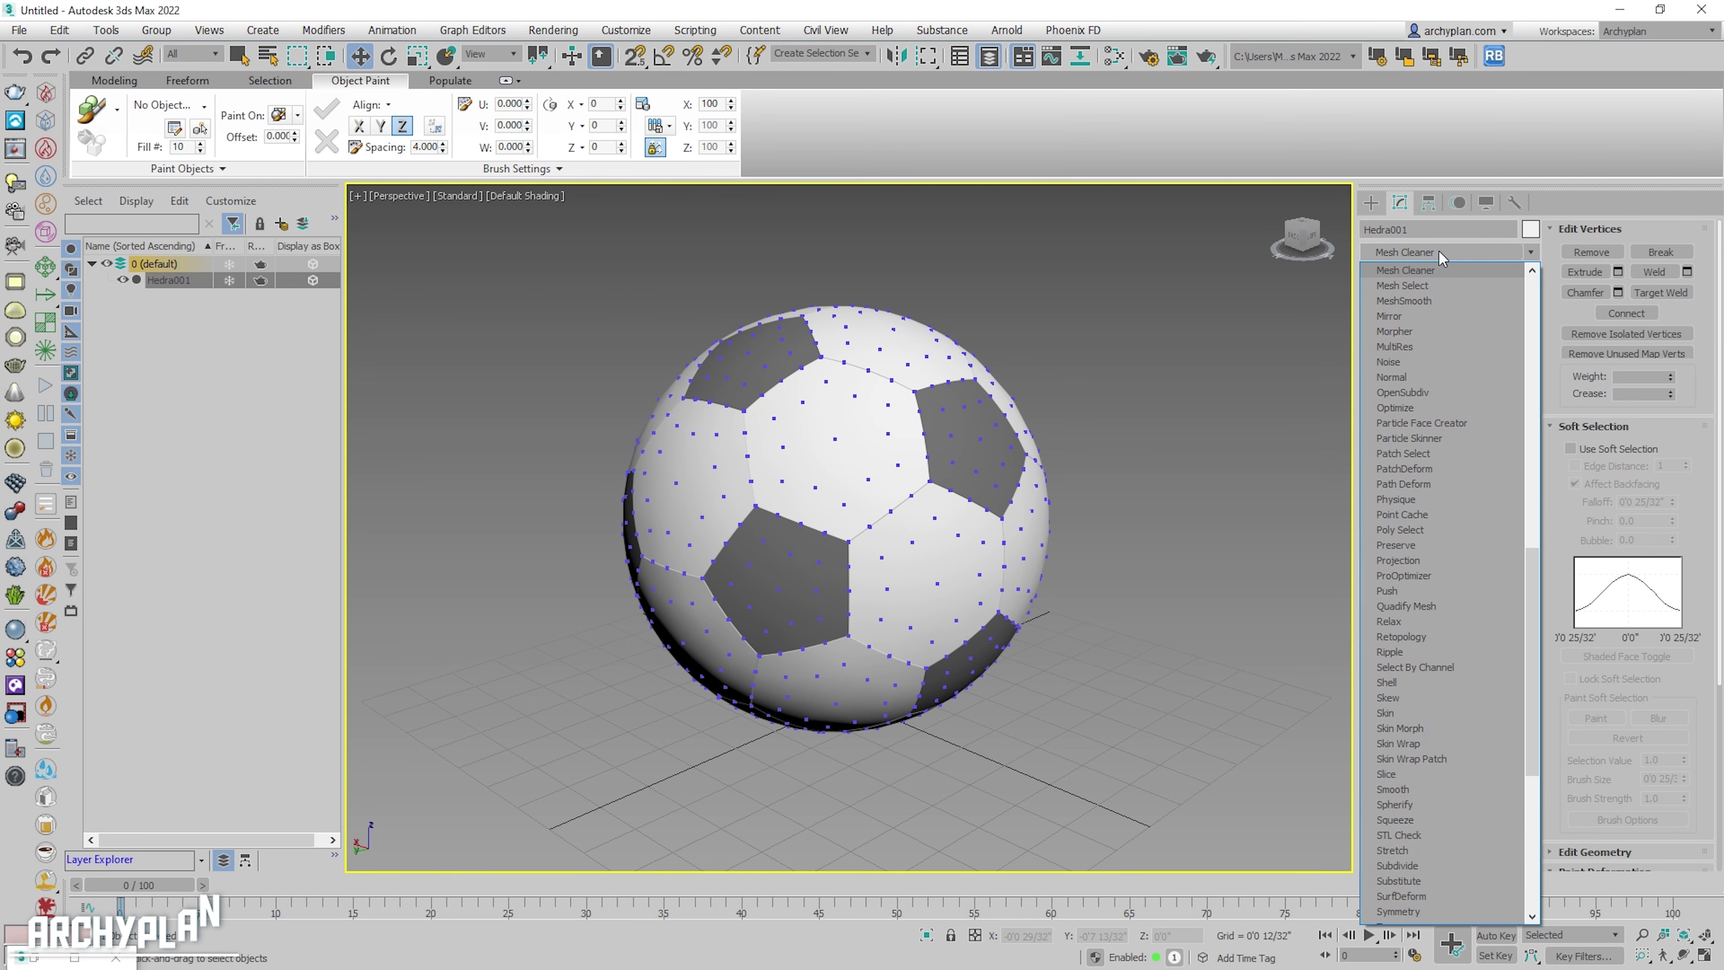
click(1407, 303)
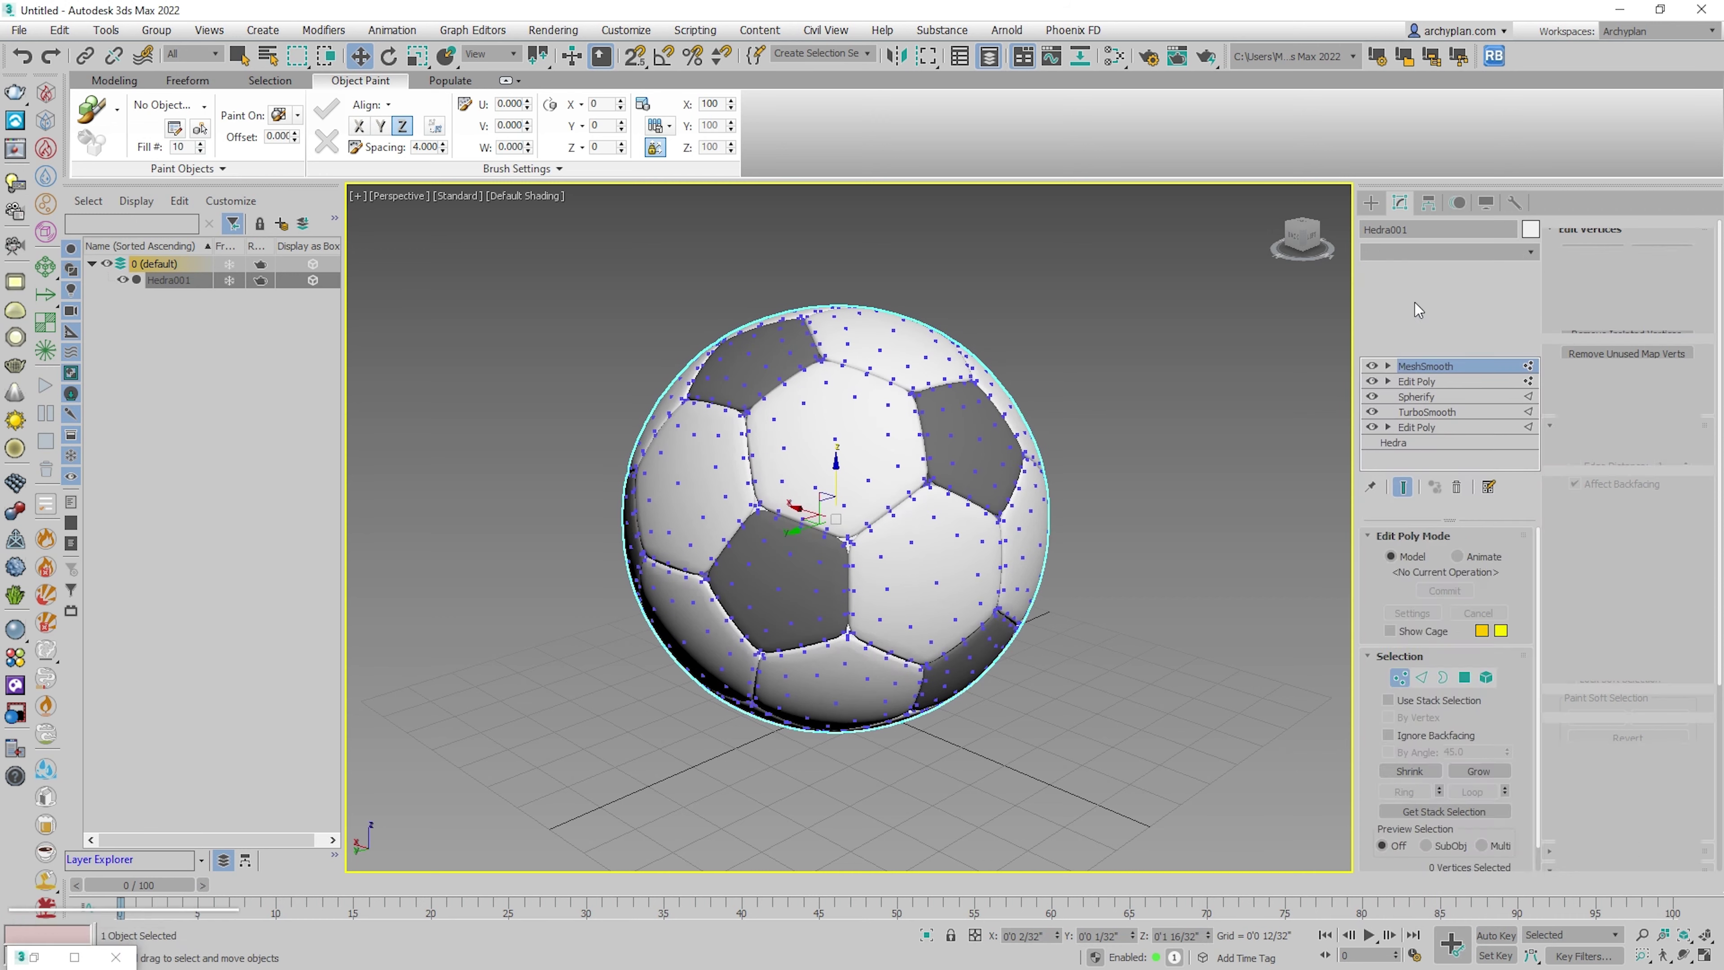
alt+middle_drag(919, 564, 943, 547)
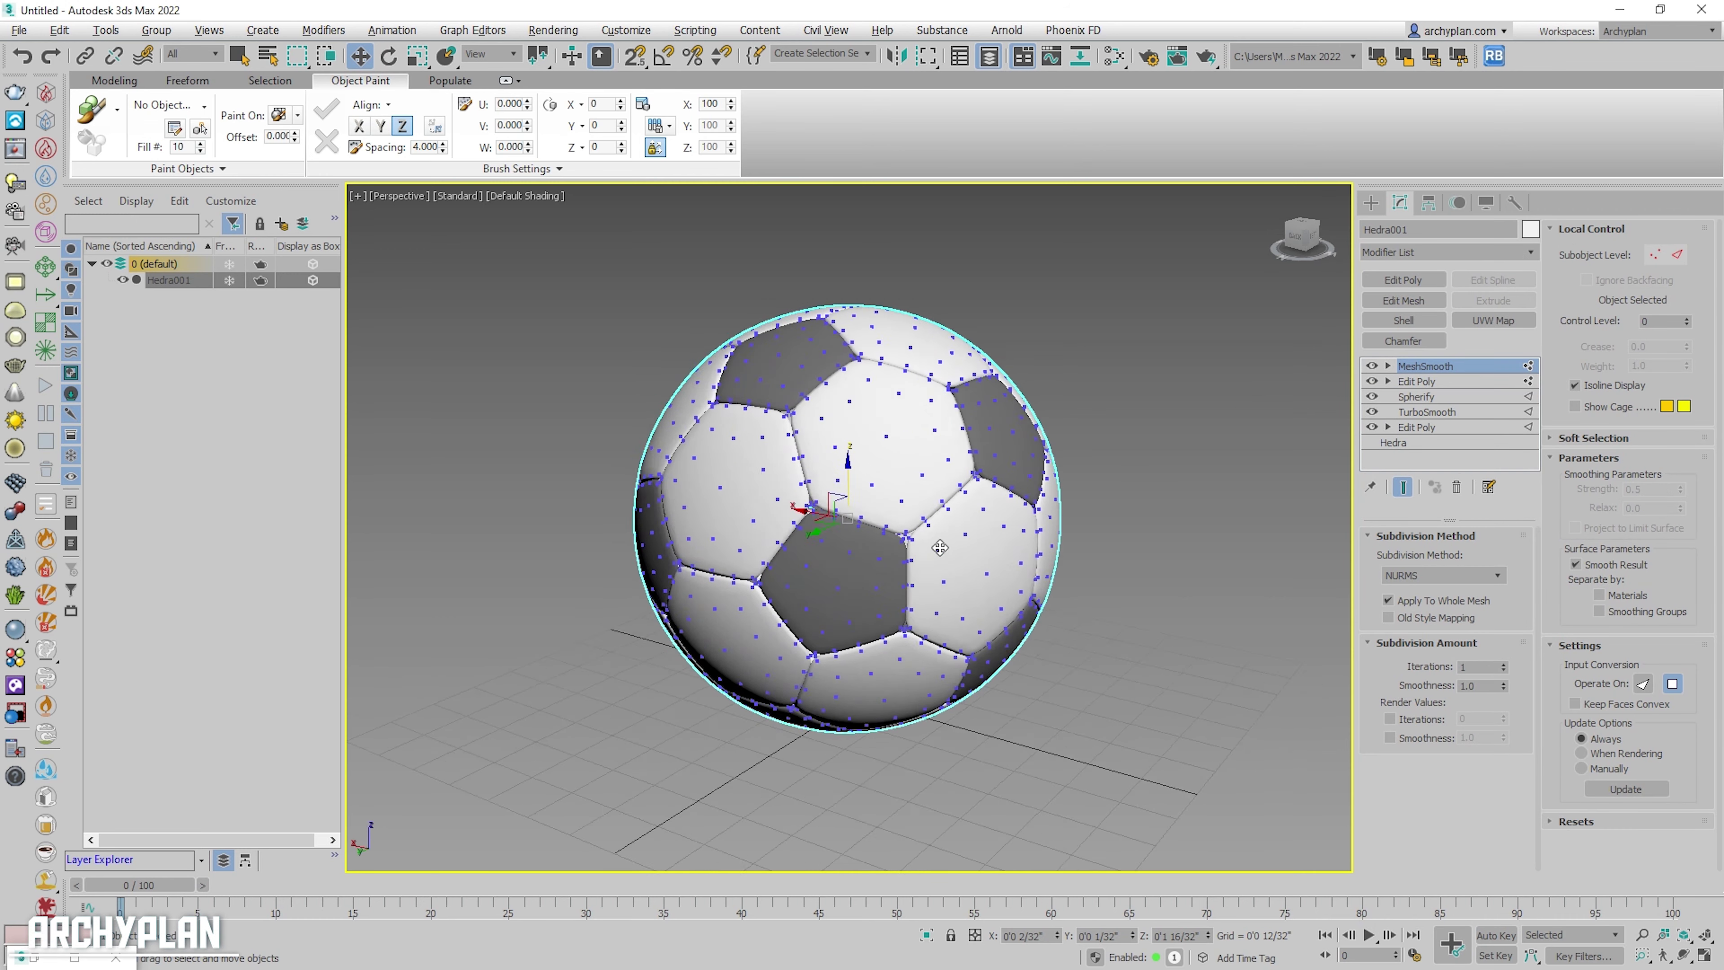
click(1417, 382)
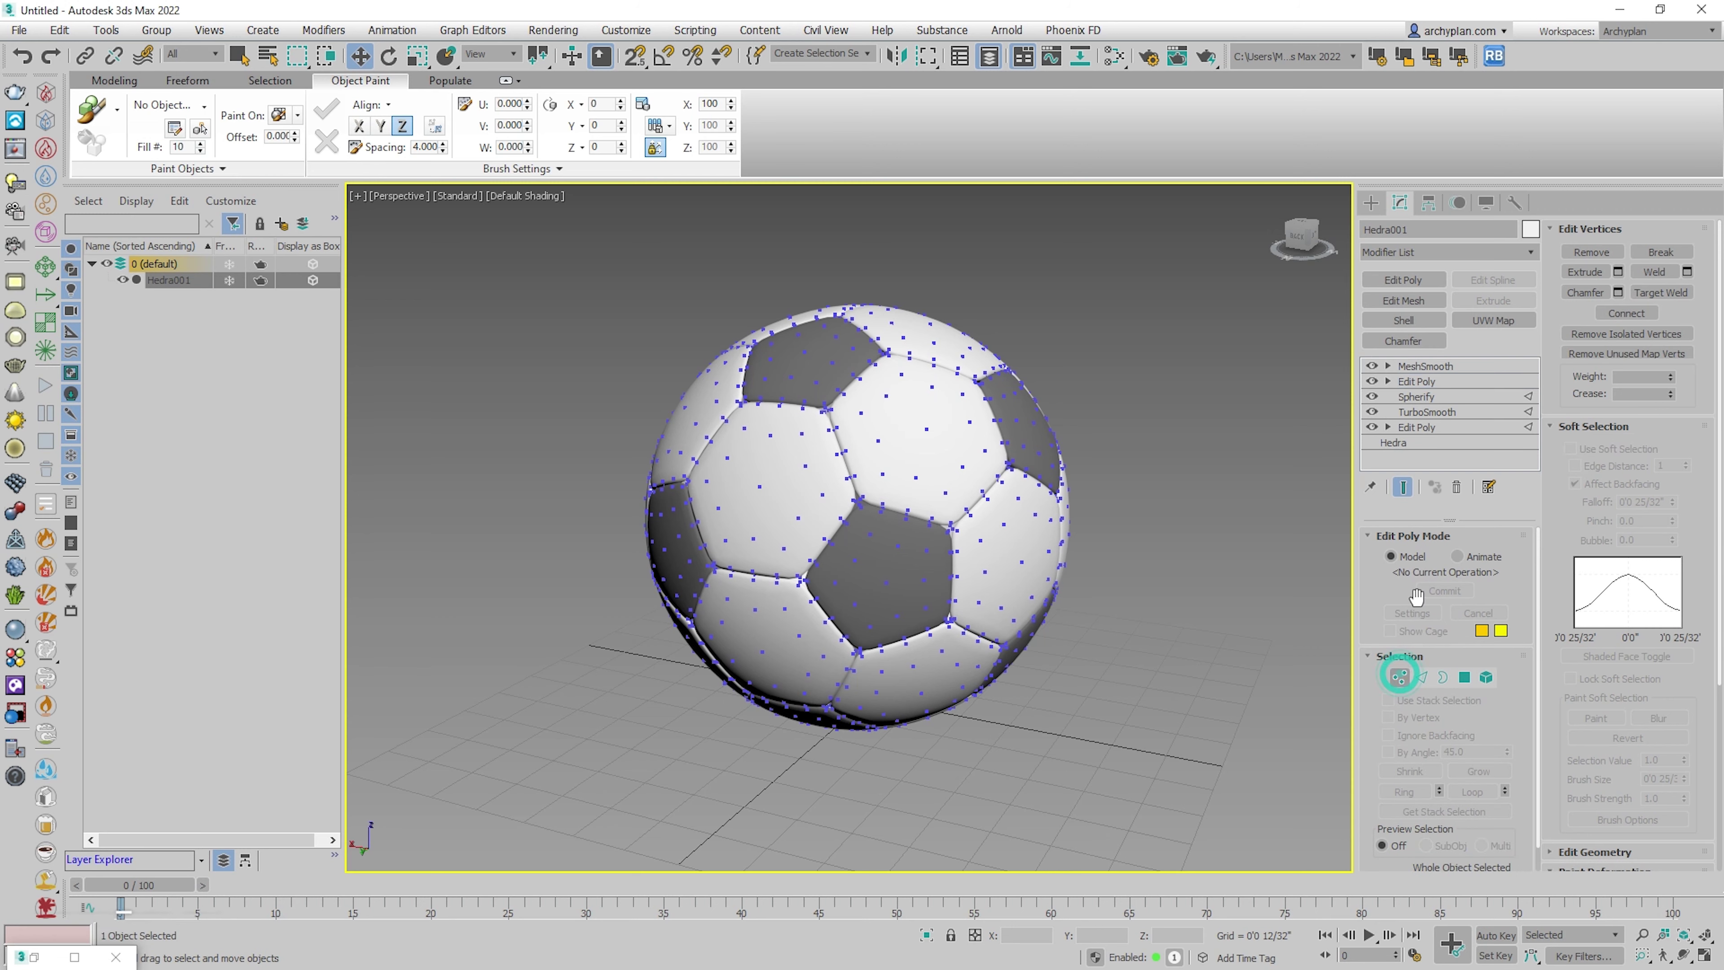
click(1399, 677)
- Set MeshSmooth subdivision method to Quad Output, then deselect the ball to view the result
click(1418, 369)
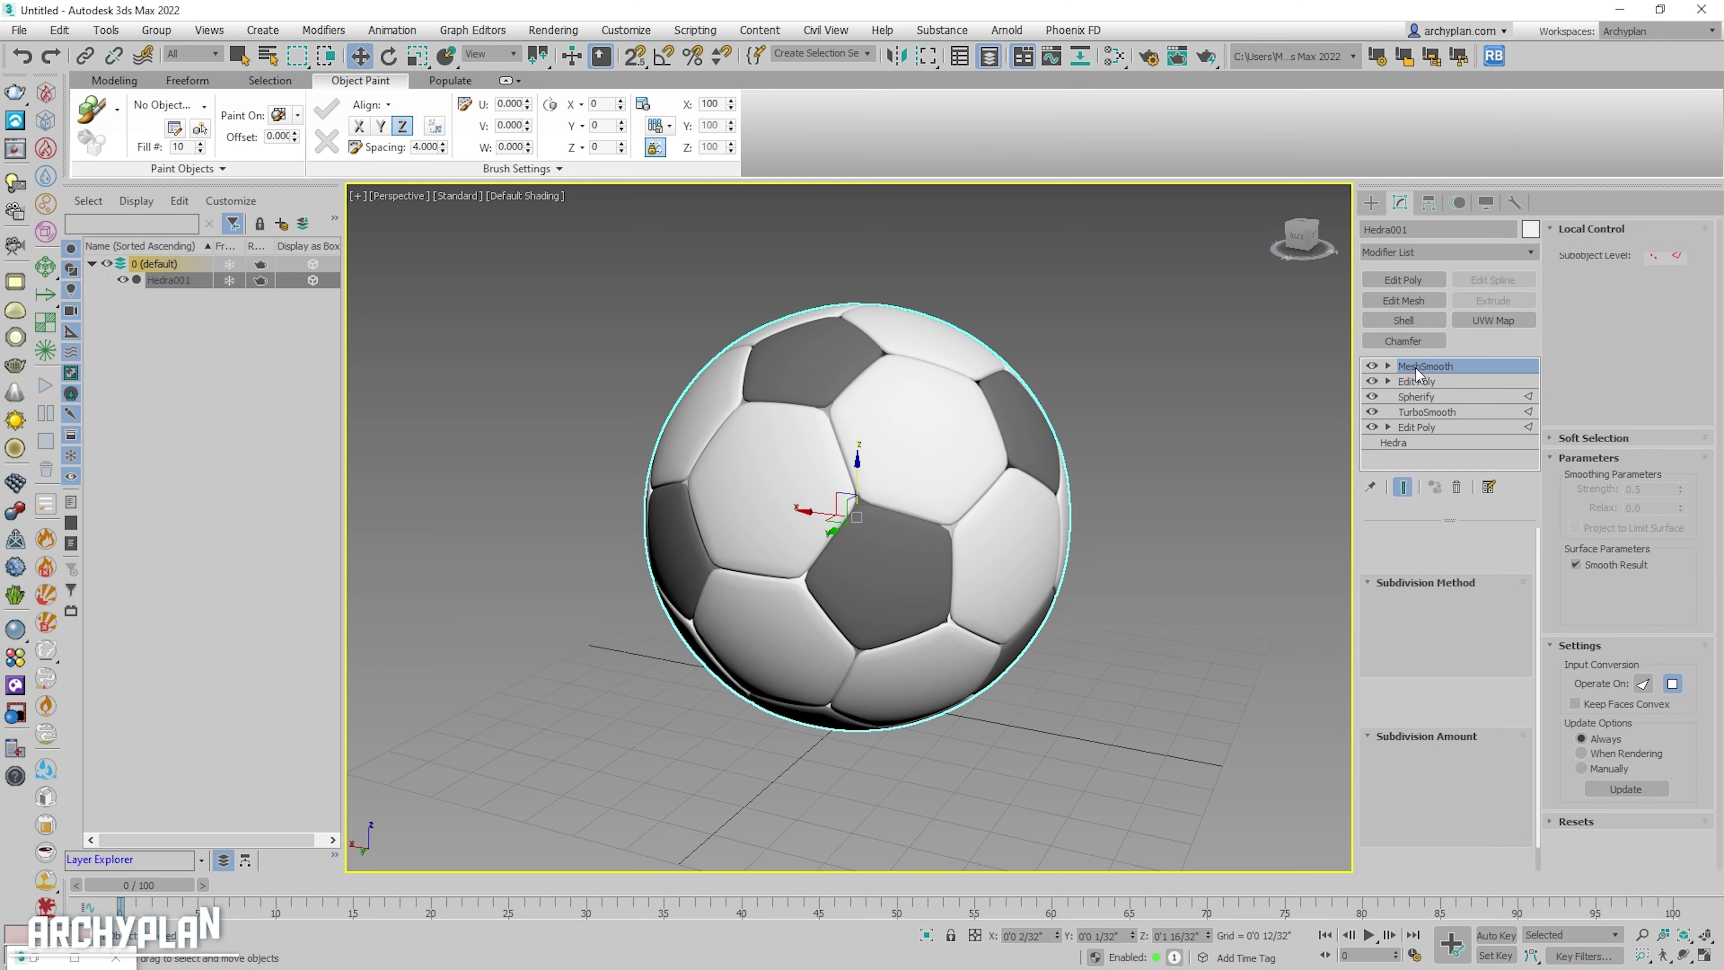
click(1427, 576)
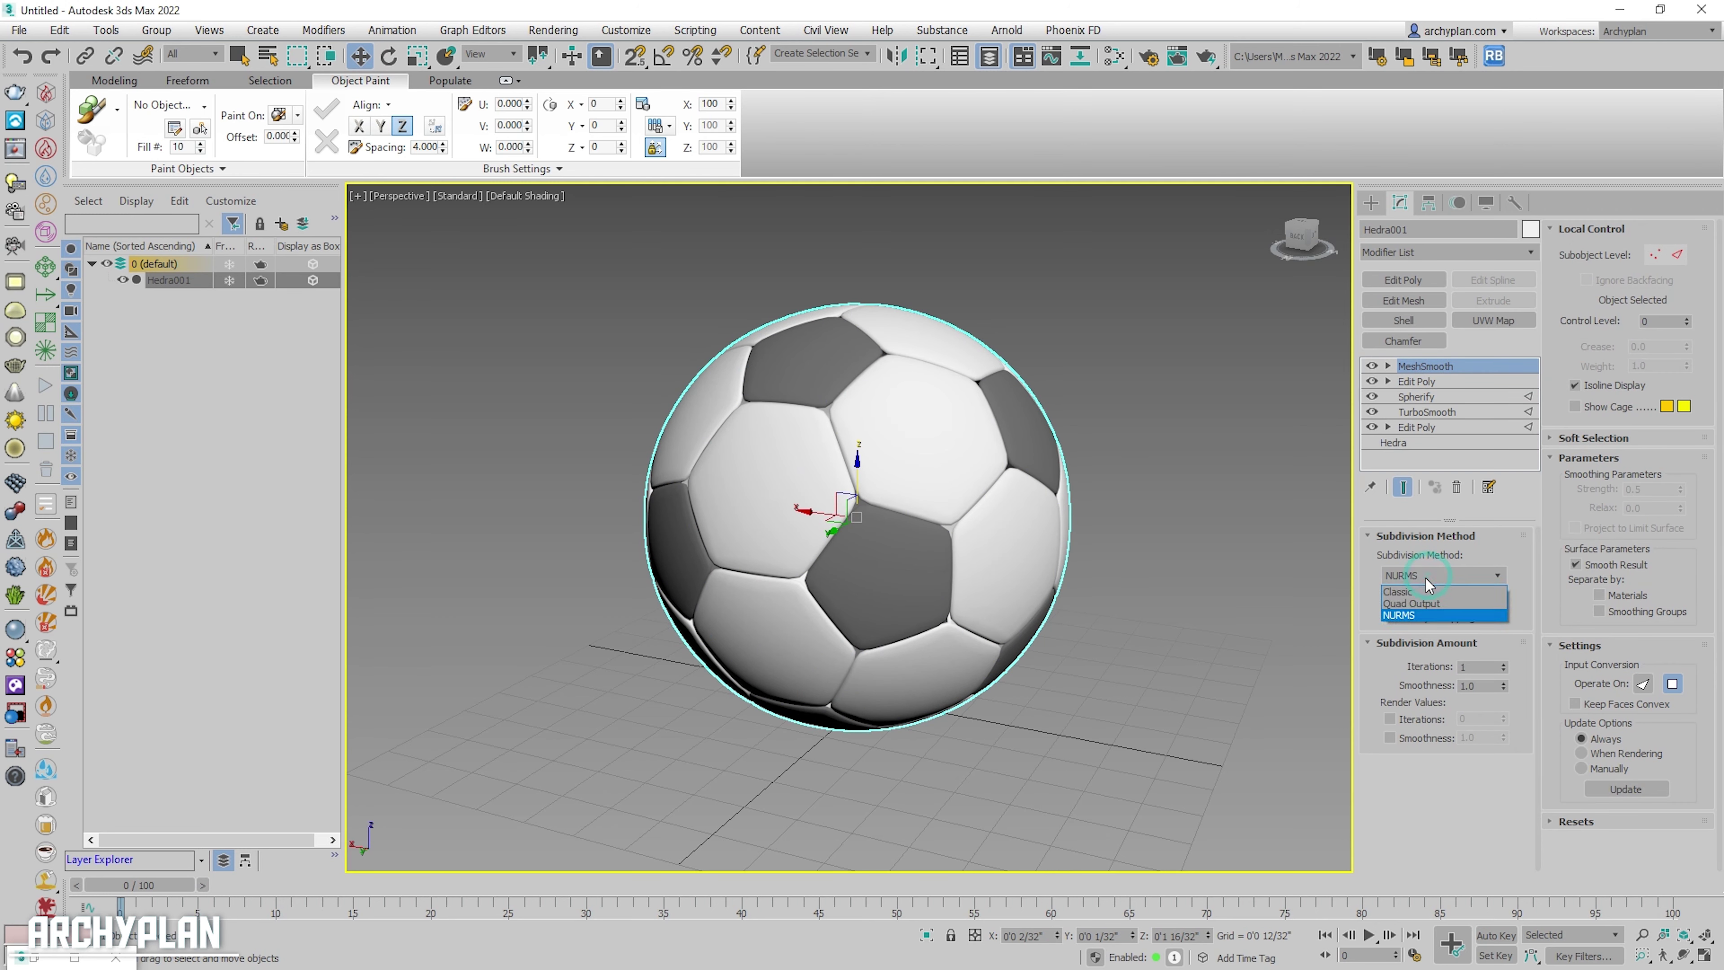
click(1406, 604)
mouse_move(994, 534)
alt+middle_down()
mouse_move(923, 604)
mouse_move(1008, 550)
mouse_move(843, 566)
mouse_move(859, 528)
alt+middle_up()
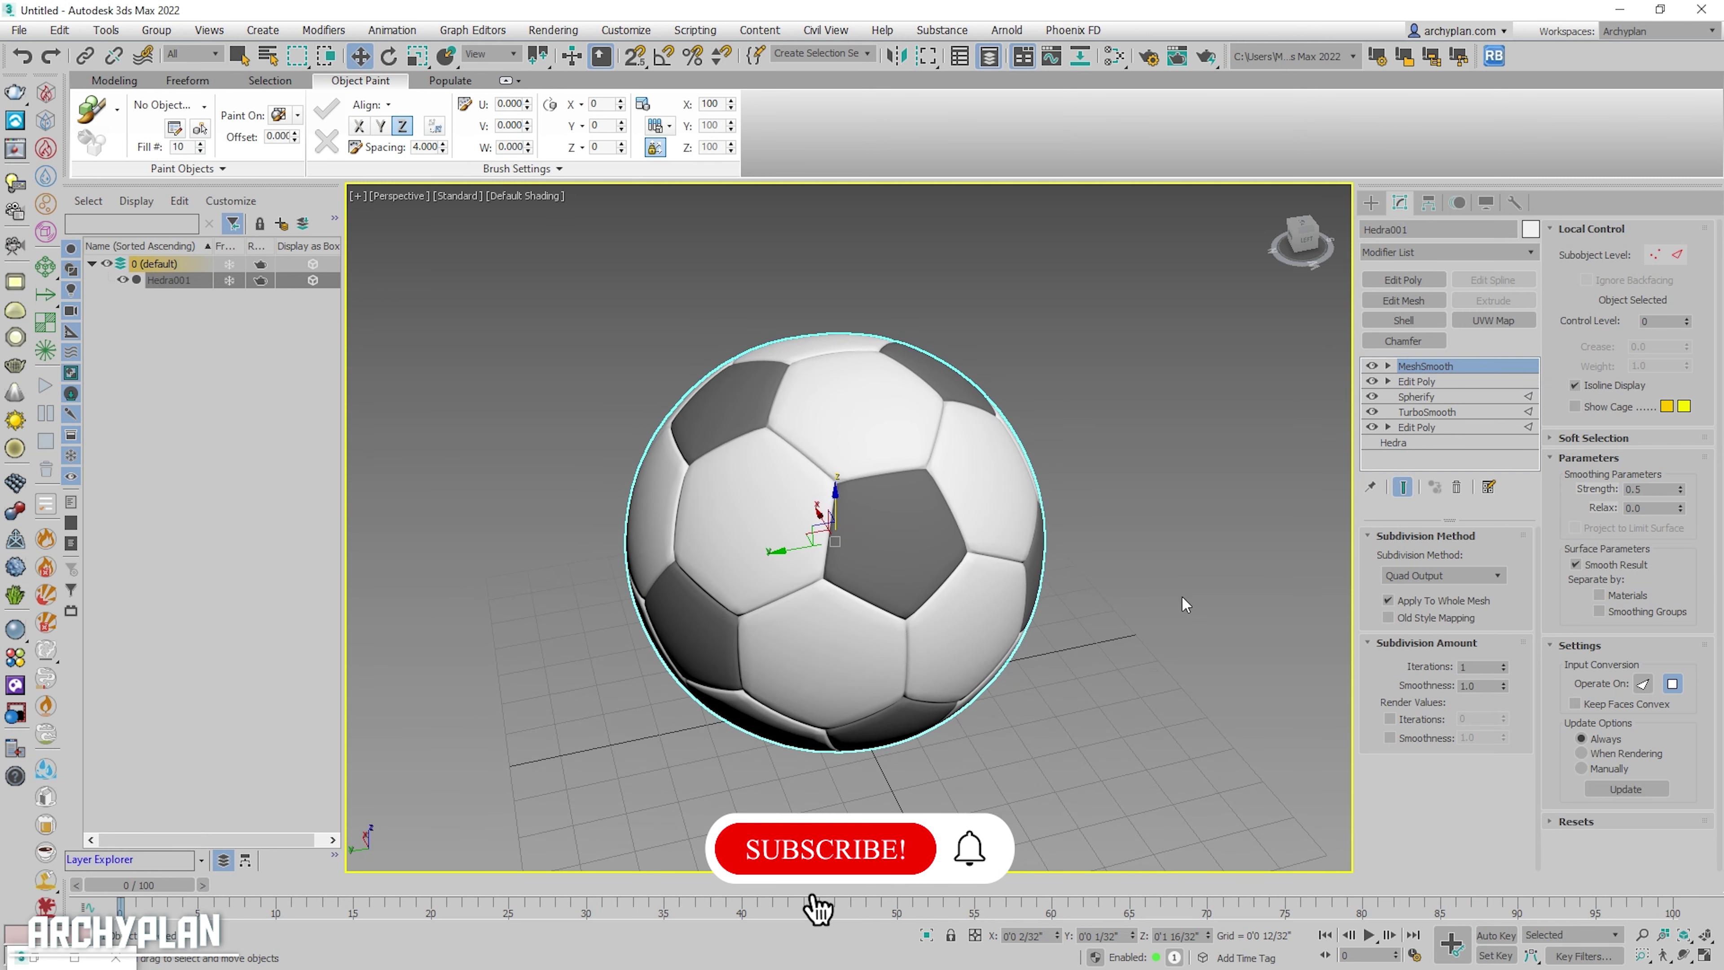
click(1181, 600)
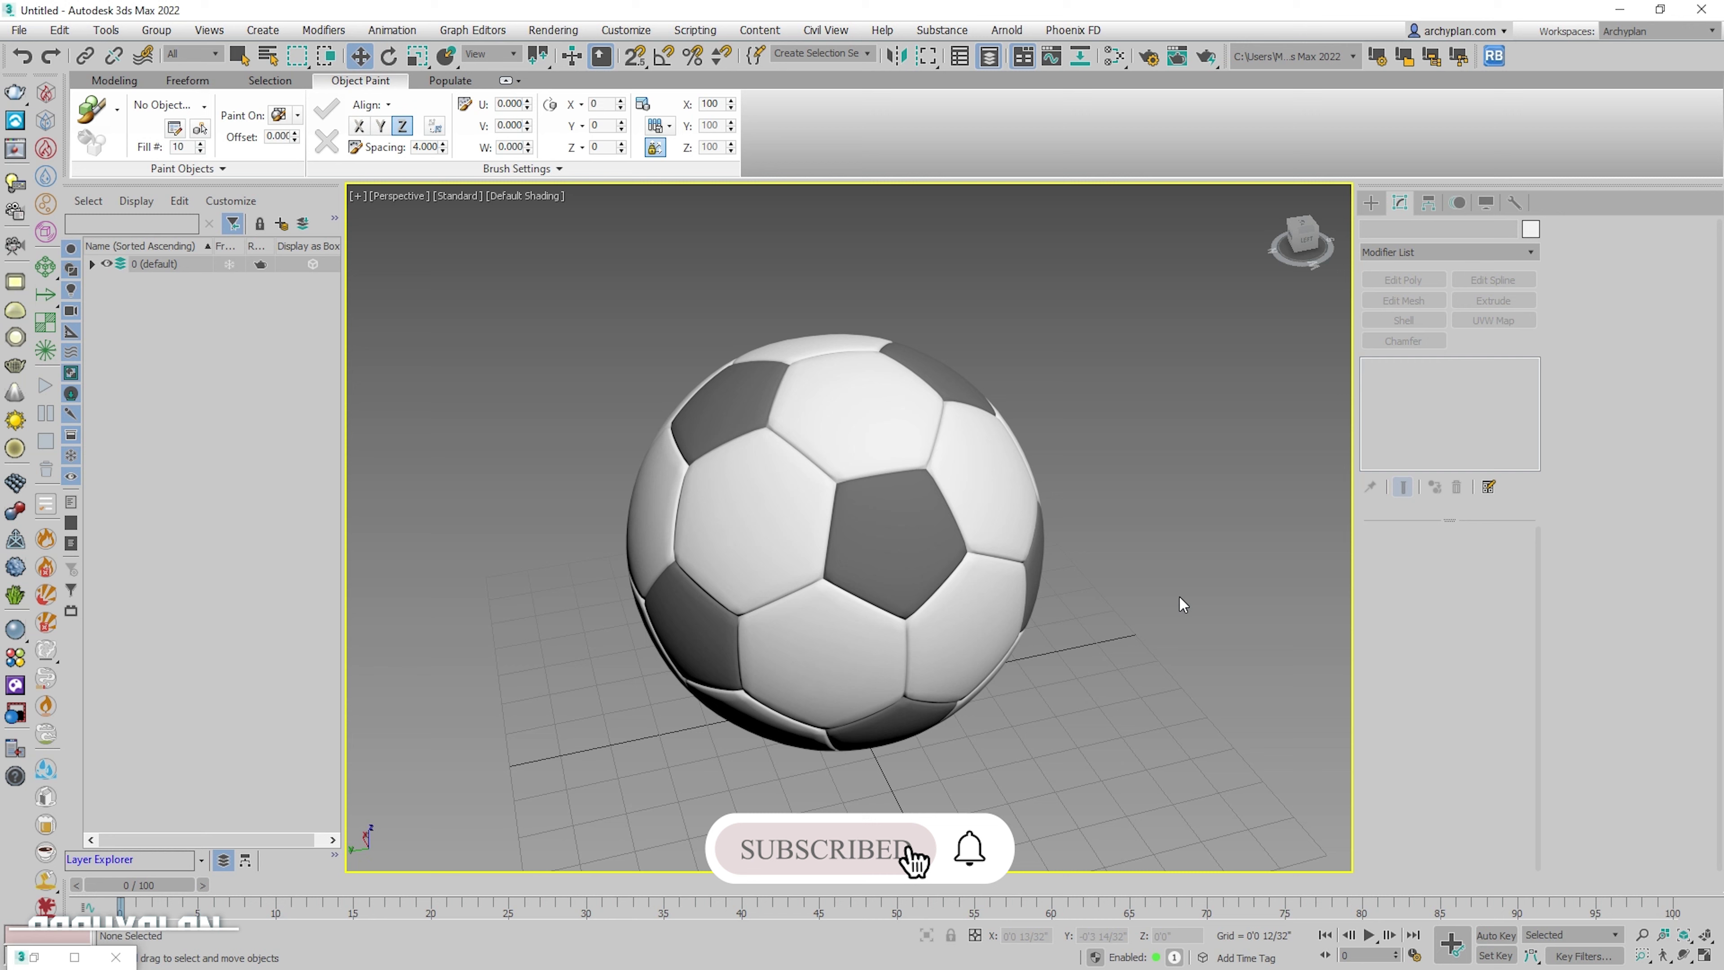